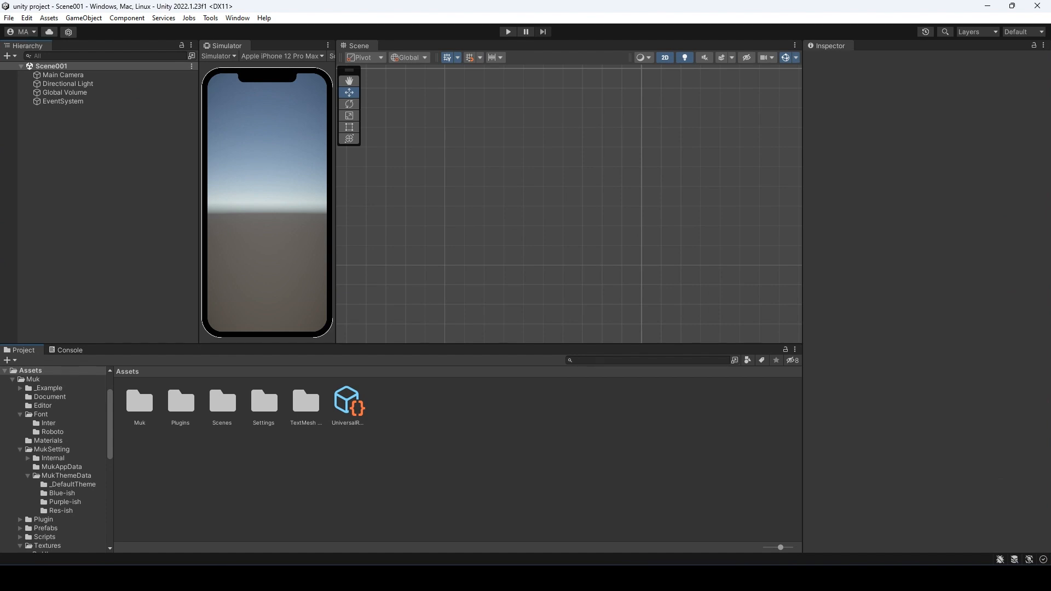
- Add a MukAppManager to Scene001 from the Muk menu, keeping its default name
right_click(62, 147)
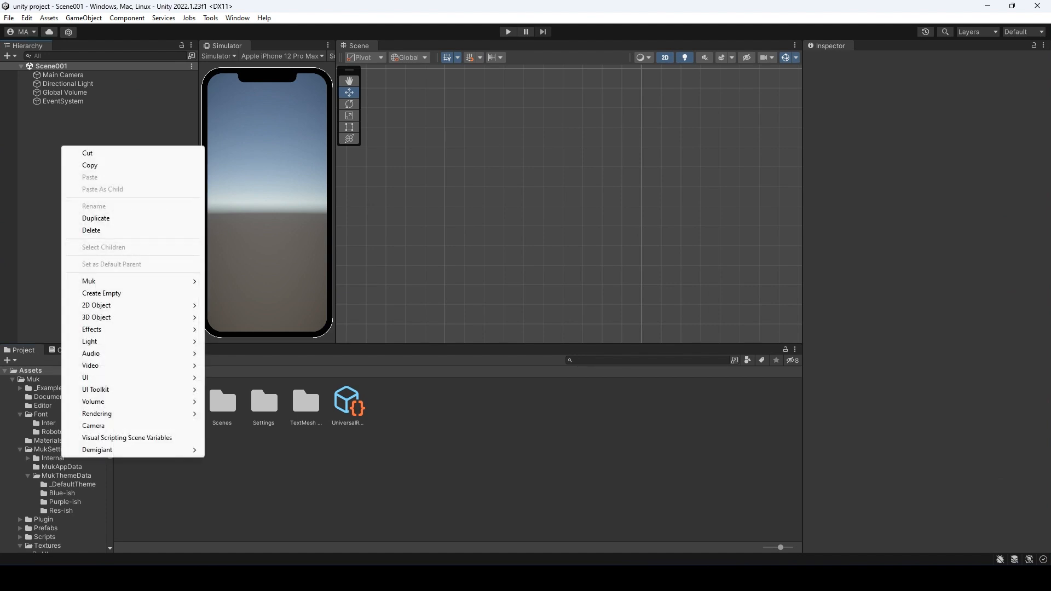
mouse_move(110, 281)
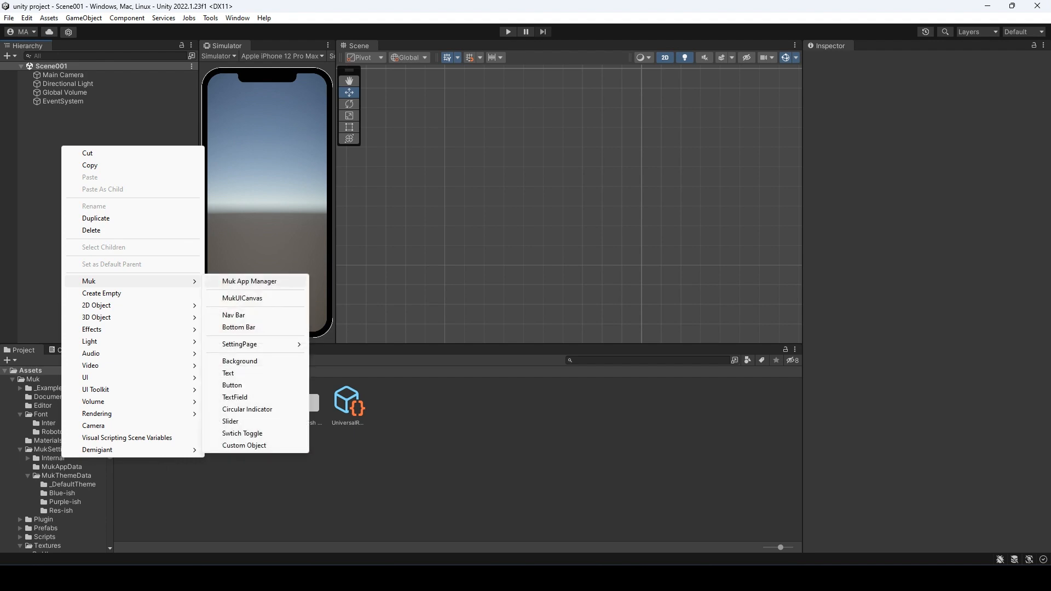
click(249, 281)
click(104, 208)
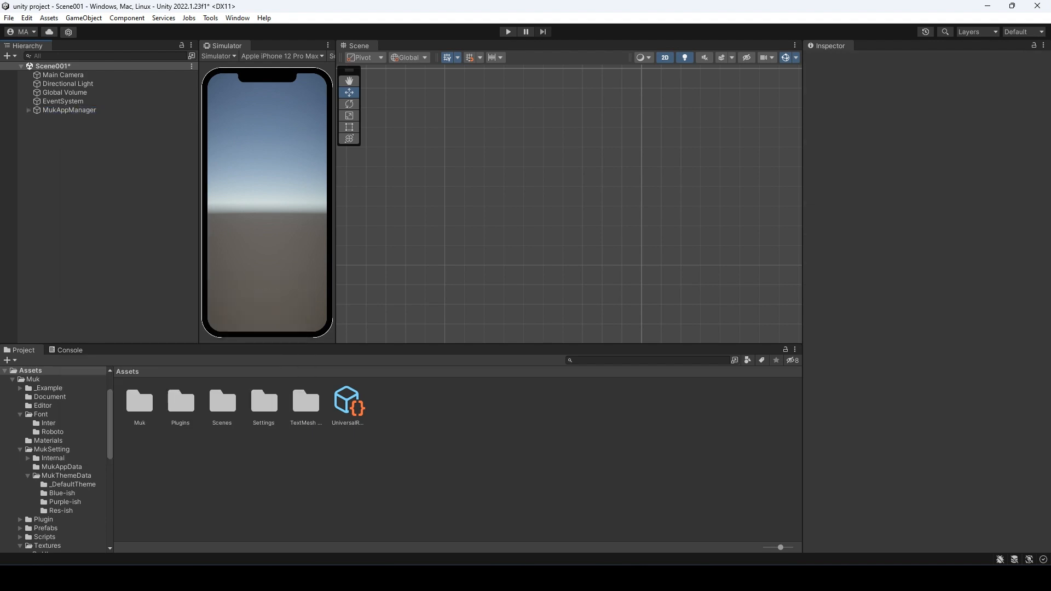
- Add a Muk Nav Bar, then expand MukNavBarCanvas > Container and select MukNavBar
right_click(66, 156)
mouse_move(136, 291)
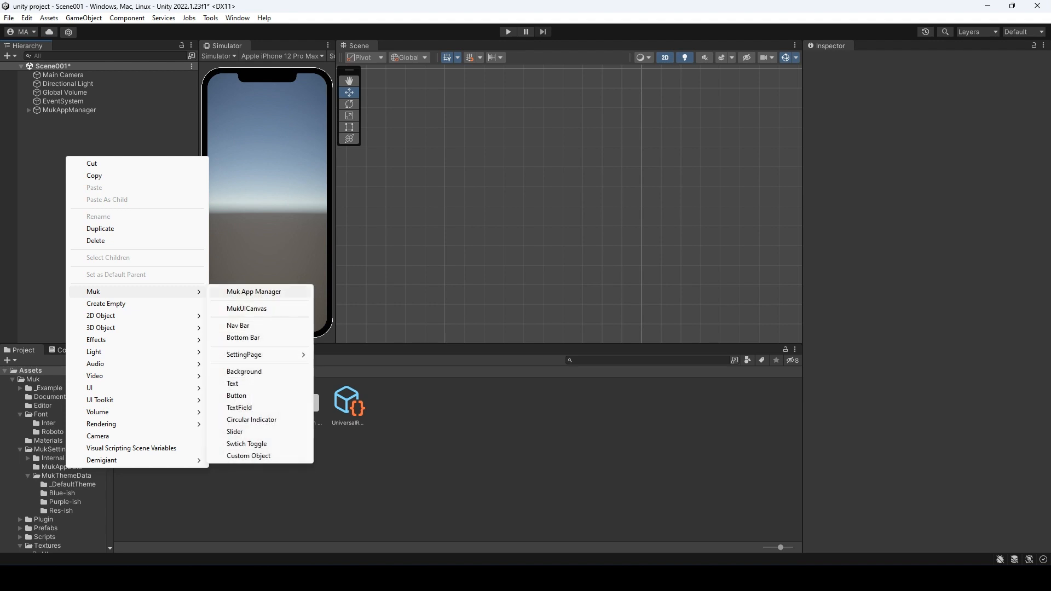
click(237, 325)
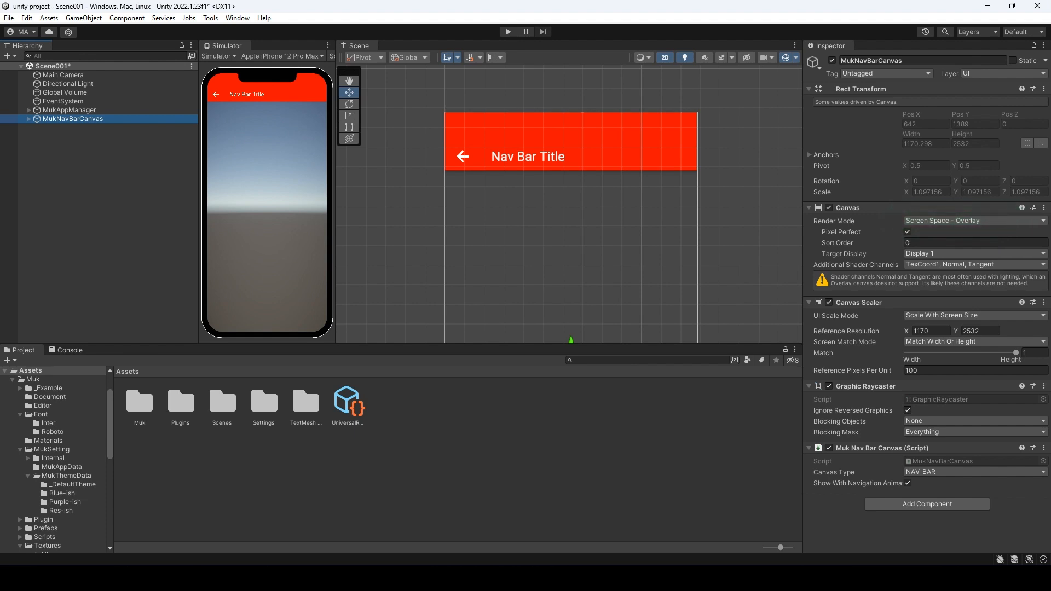
key(F2)
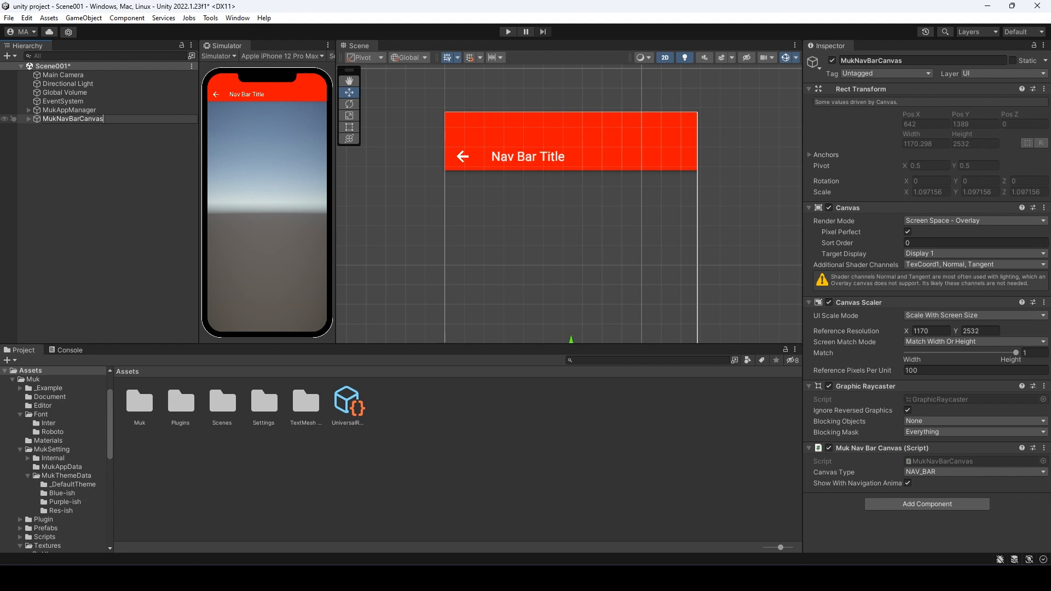
key(Return)
key(Right)
key(Down)
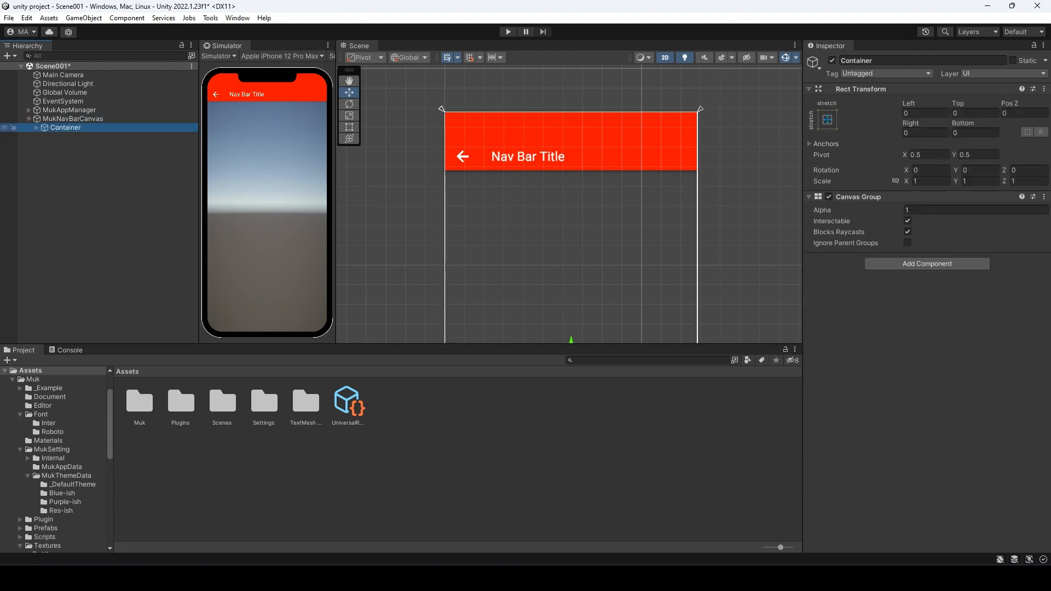
key(Right)
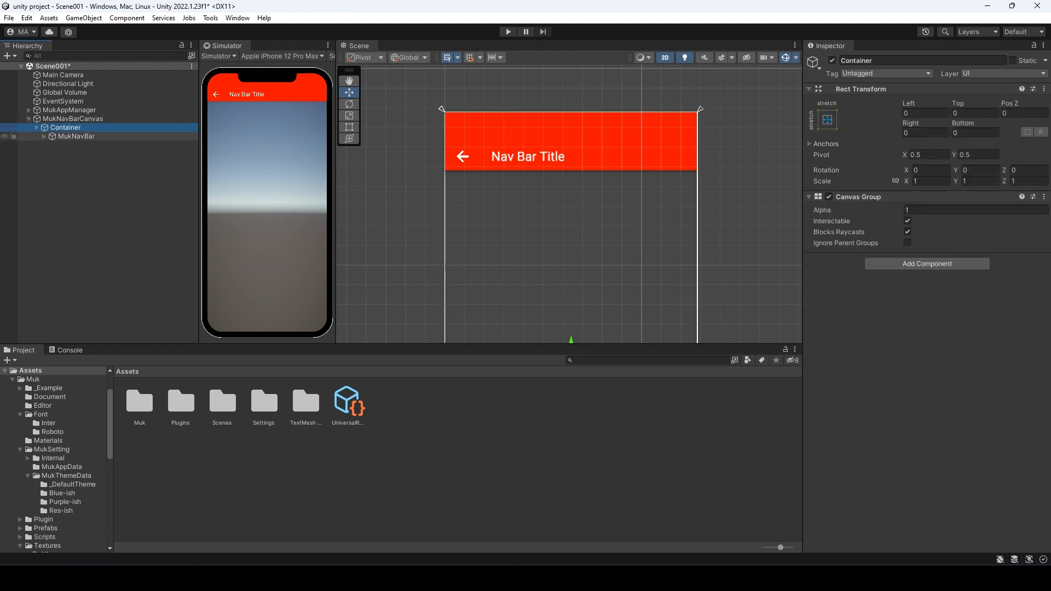
key(Down)
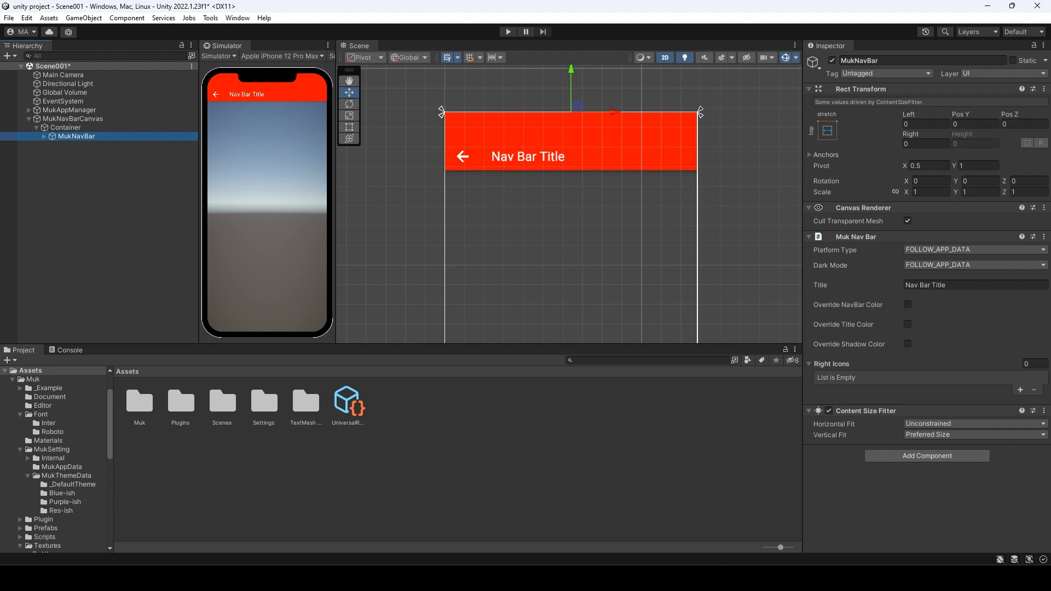
- Cycle MukNavBar's Platform Type through iOS and Material, then set it to FOLLOW_APP_DATA
click(959, 250)
click(952, 274)
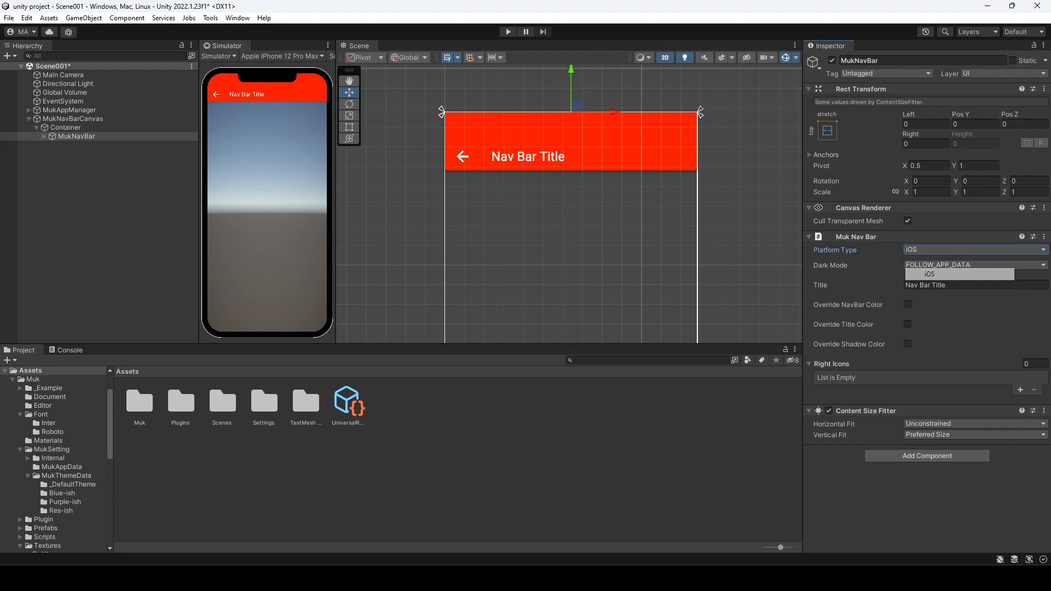
click(959, 249)
click(939, 285)
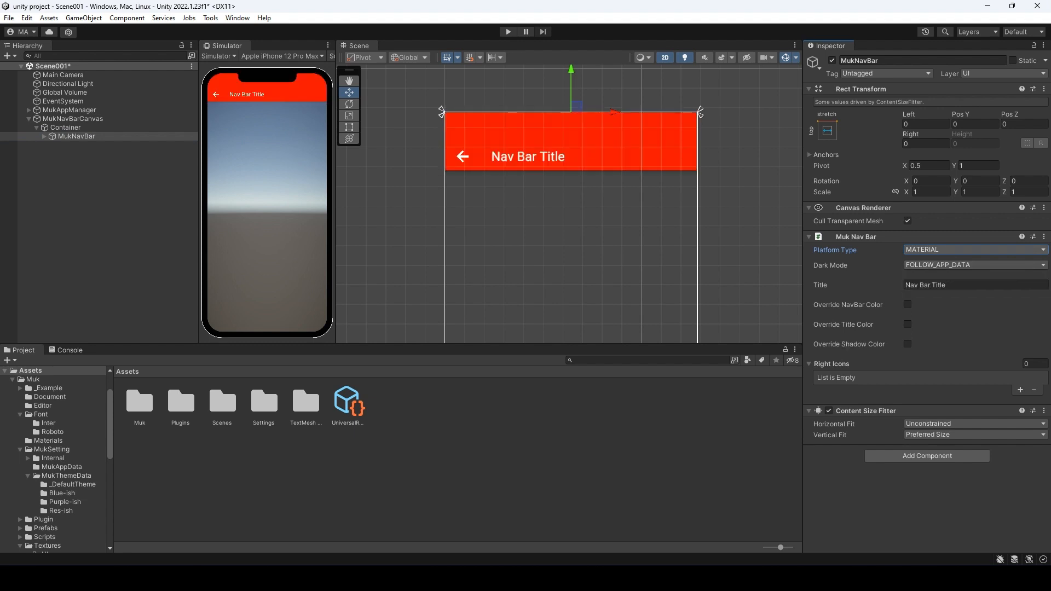
click(959, 250)
click(953, 261)
- In the Muk/MukSetting MukAppData asset, try Platform Type iOS and MATERIAL, then restore DEVICE
double_click(140, 402)
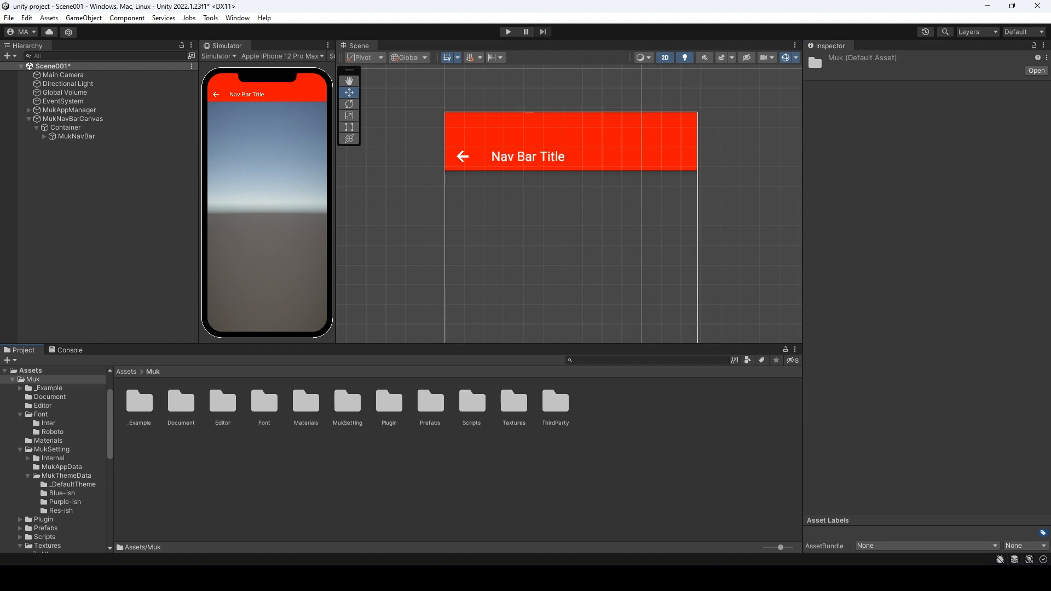
double_click(348, 402)
double_click(180, 402)
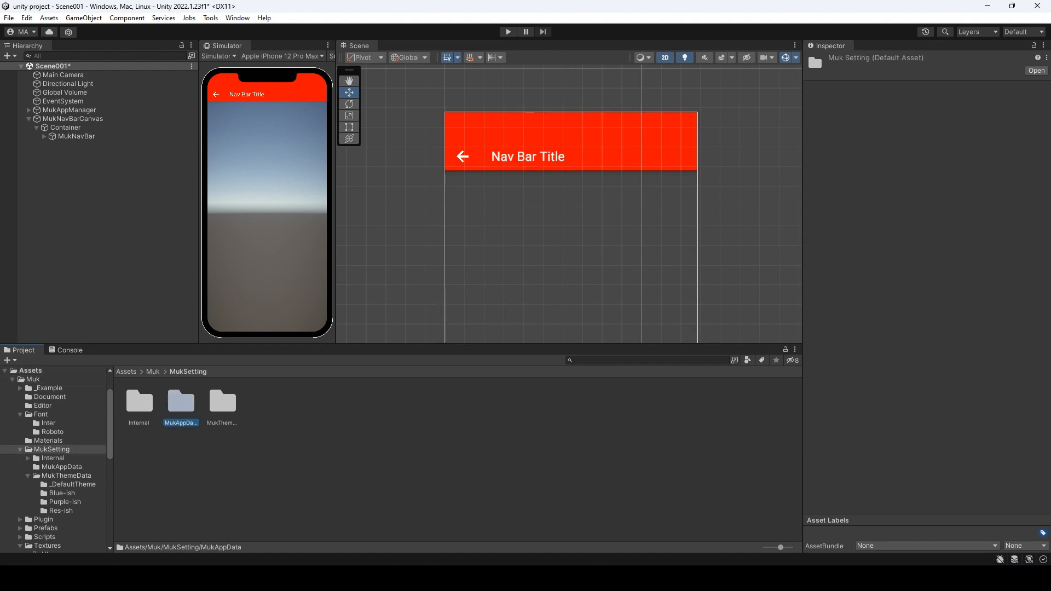
click(140, 404)
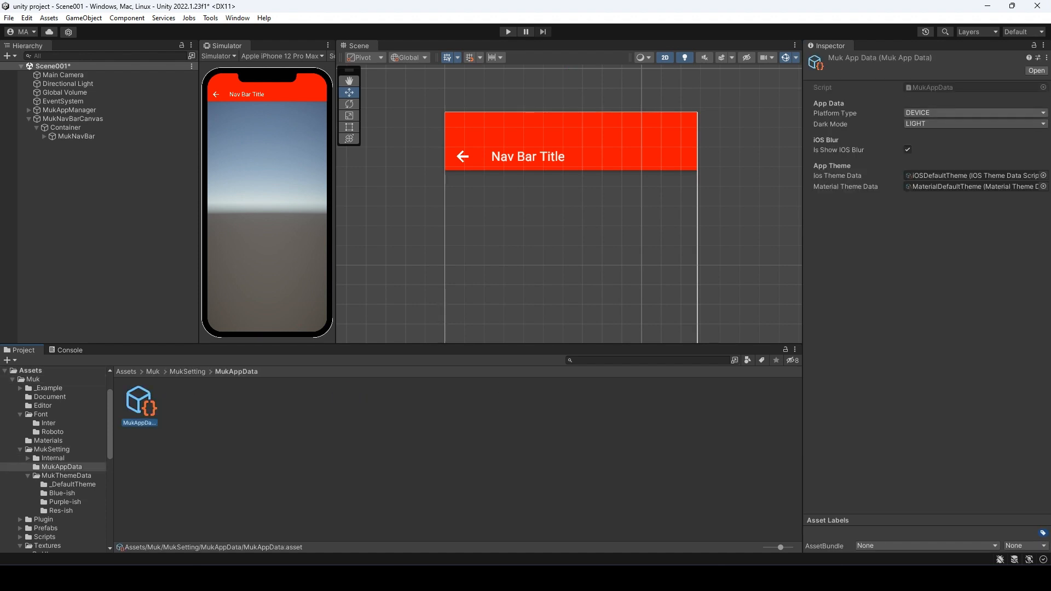
click(975, 113)
click(925, 135)
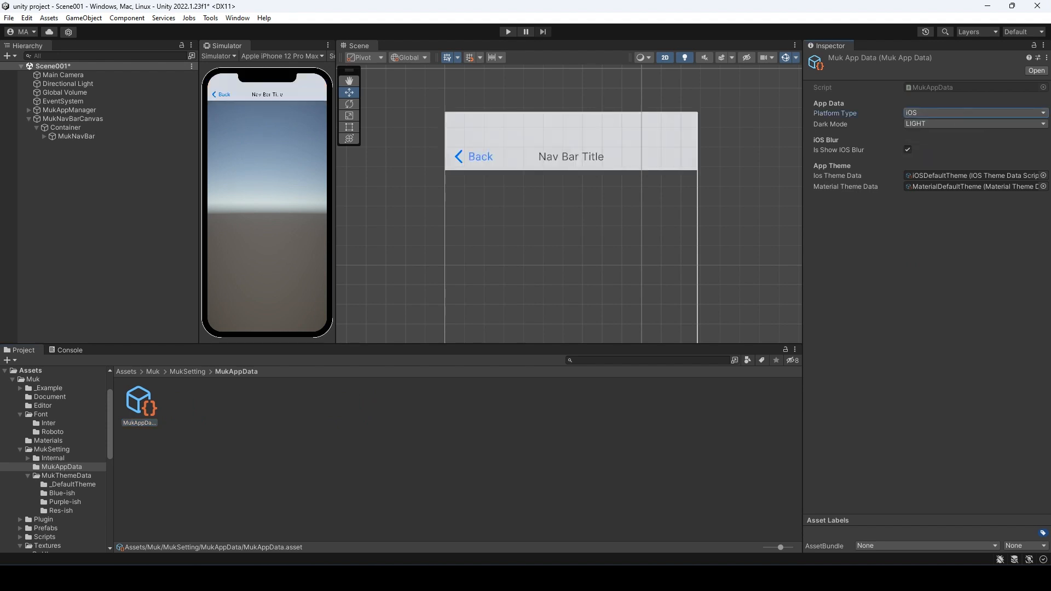
click(975, 113)
click(939, 149)
click(974, 112)
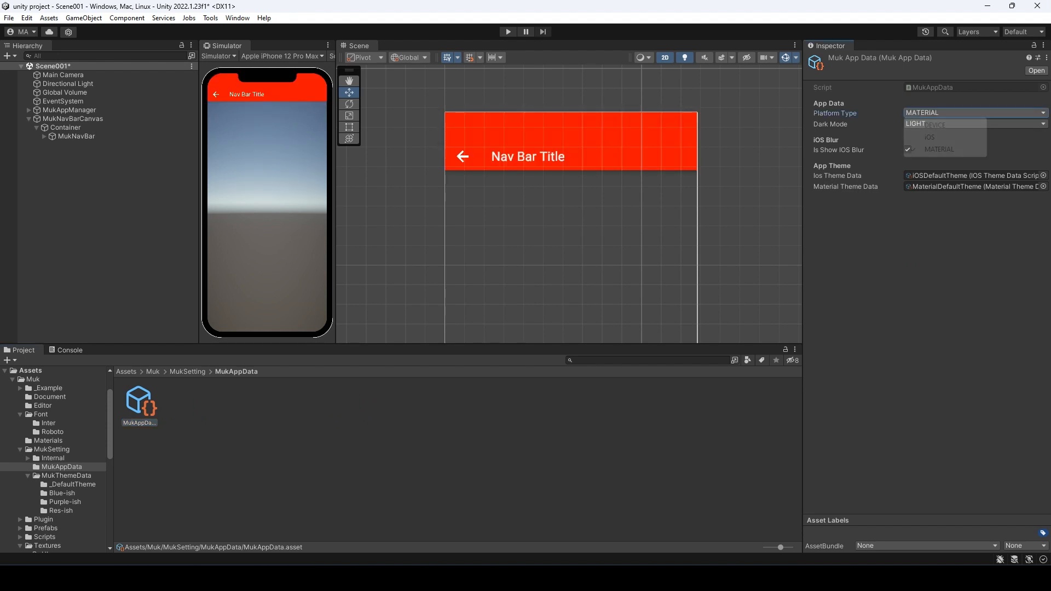
click(936, 125)
- Set MukNavBar to iOS, then switch MukAppData to MATERIAL and back to DEVICE
click(76, 137)
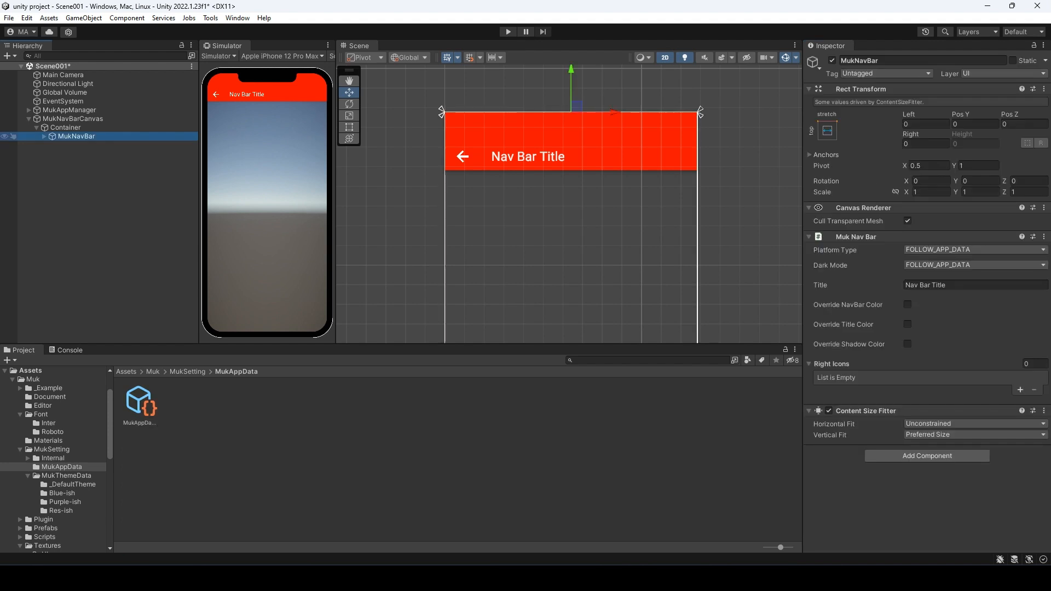
click(975, 250)
click(930, 274)
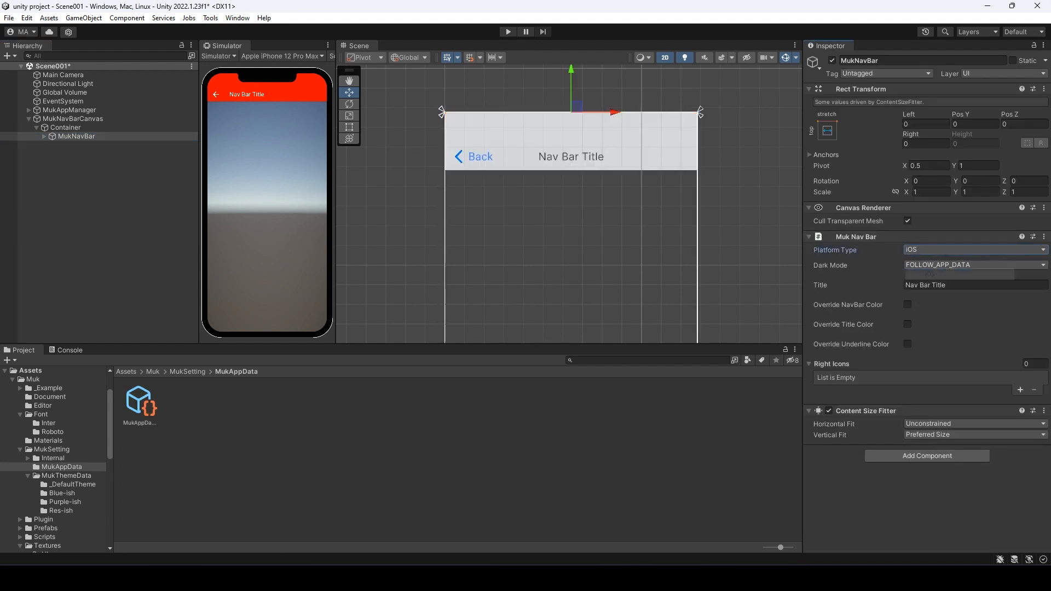
click(139, 403)
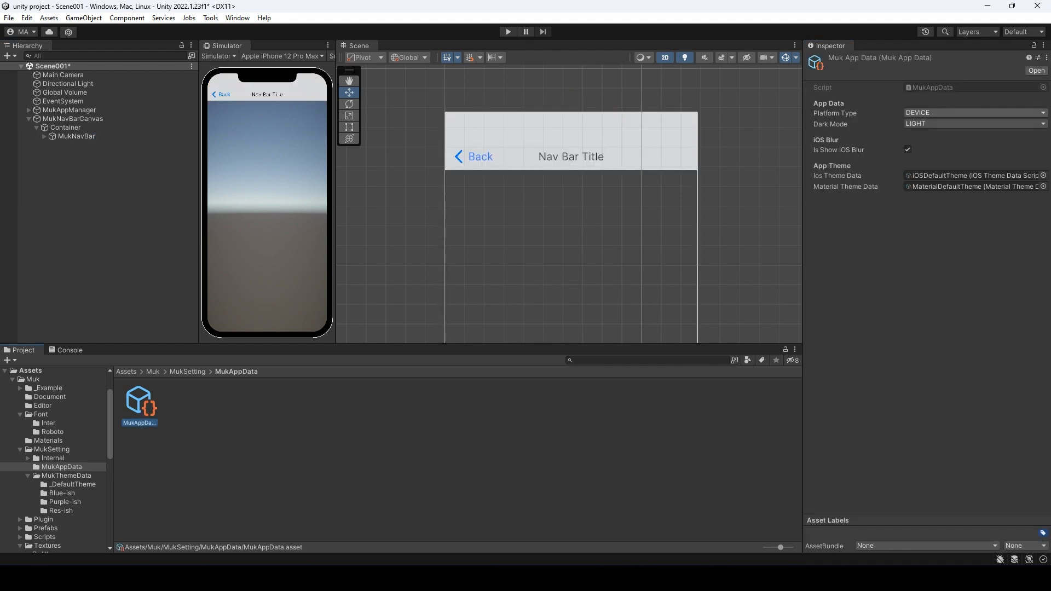
click(974, 112)
click(931, 153)
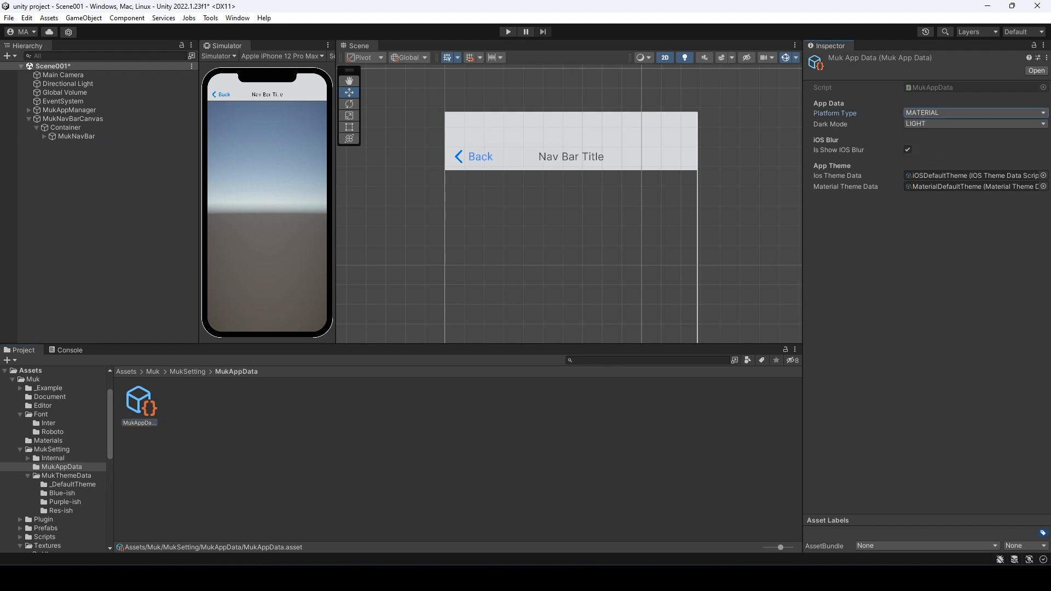
click(974, 113)
click(931, 122)
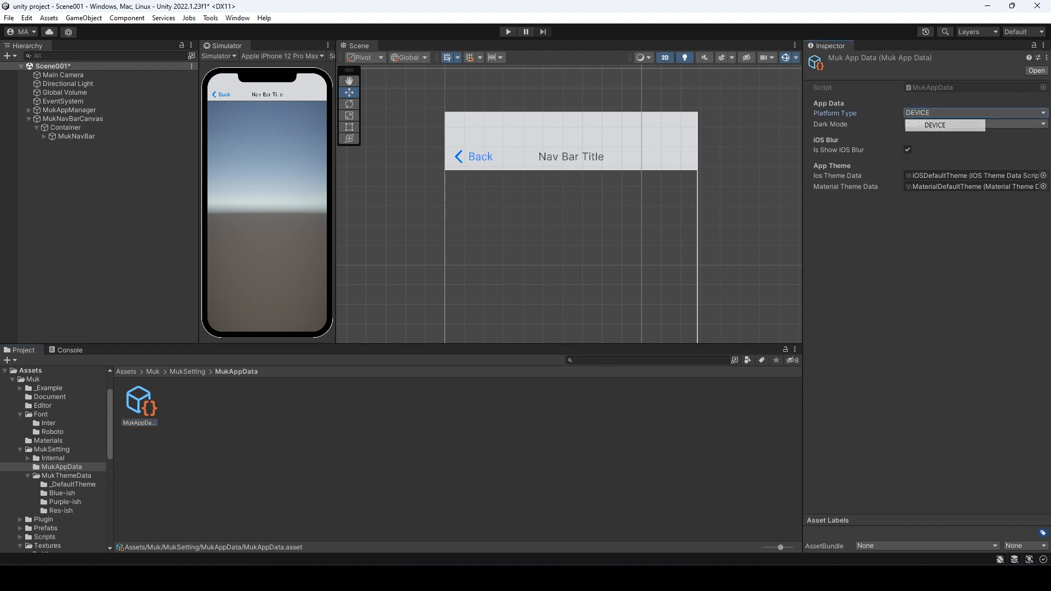
- Set MukNavBar's Platform Type to FOLLOW_APP_DATA and its Dark Mode to LIGHT
click(76, 136)
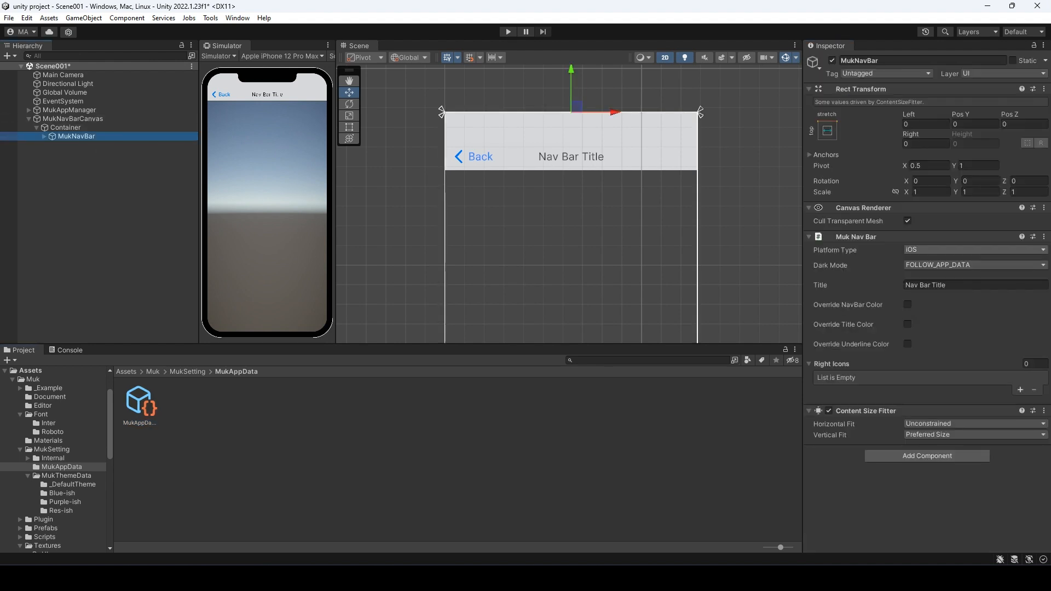
click(974, 249)
click(936, 261)
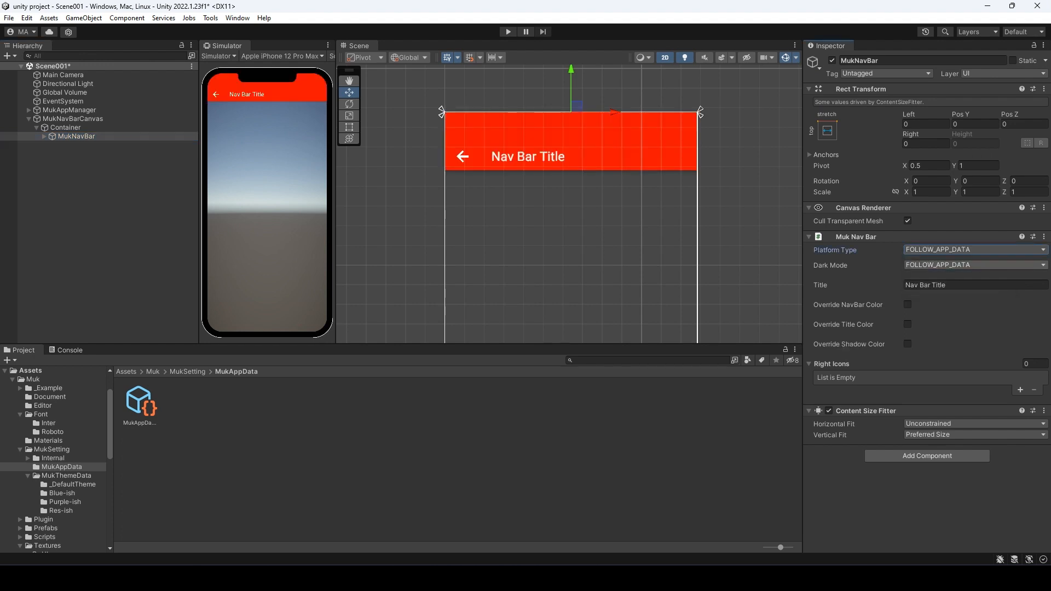
click(974, 265)
click(931, 303)
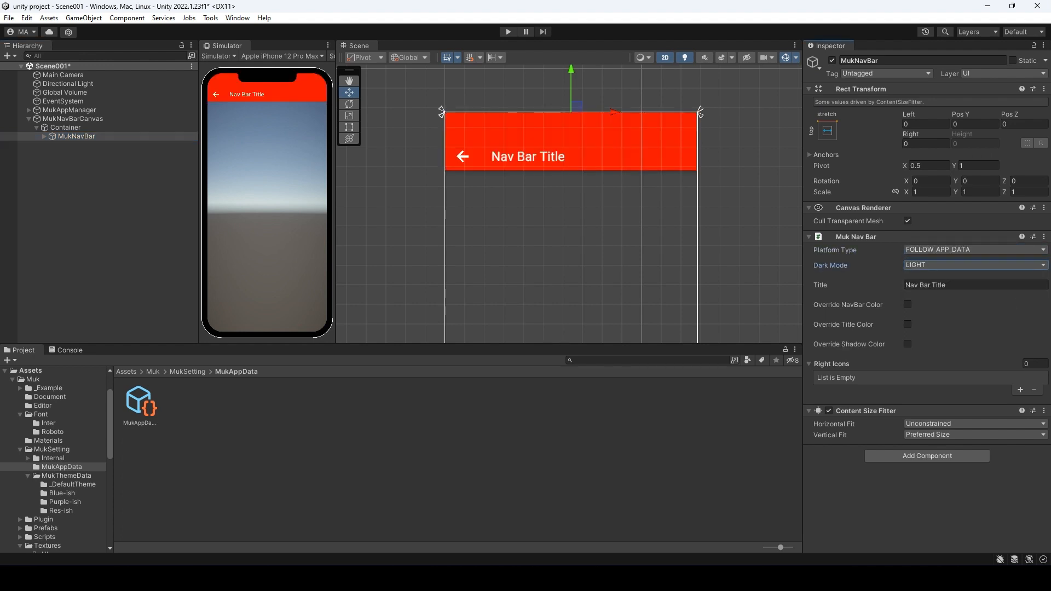
- Preview MukNavBar with Dark Mode DARK, then set it to FOLLOW_APP_DATA
click(974, 265)
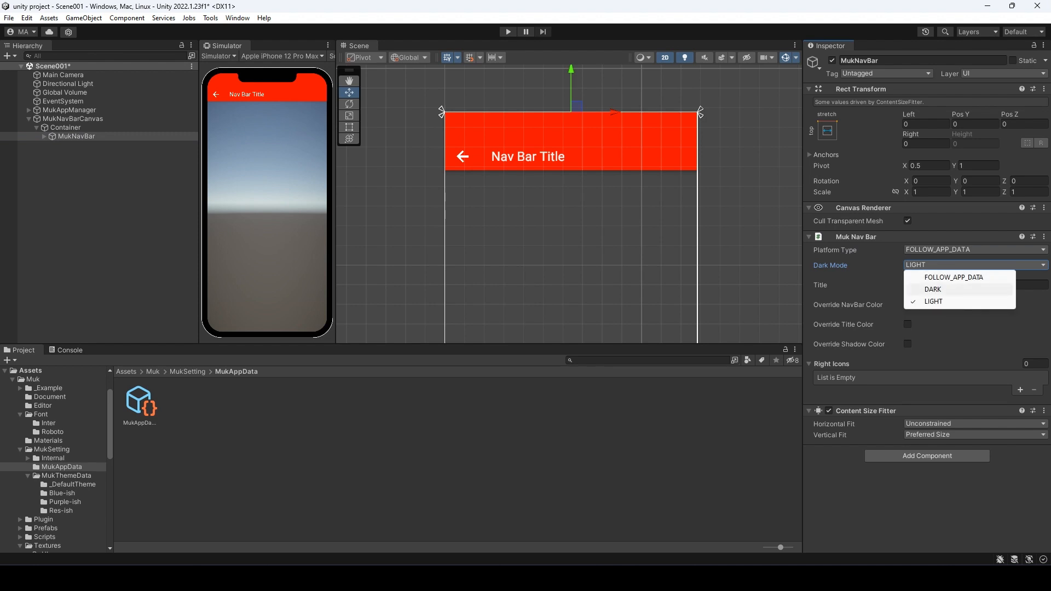
click(930, 289)
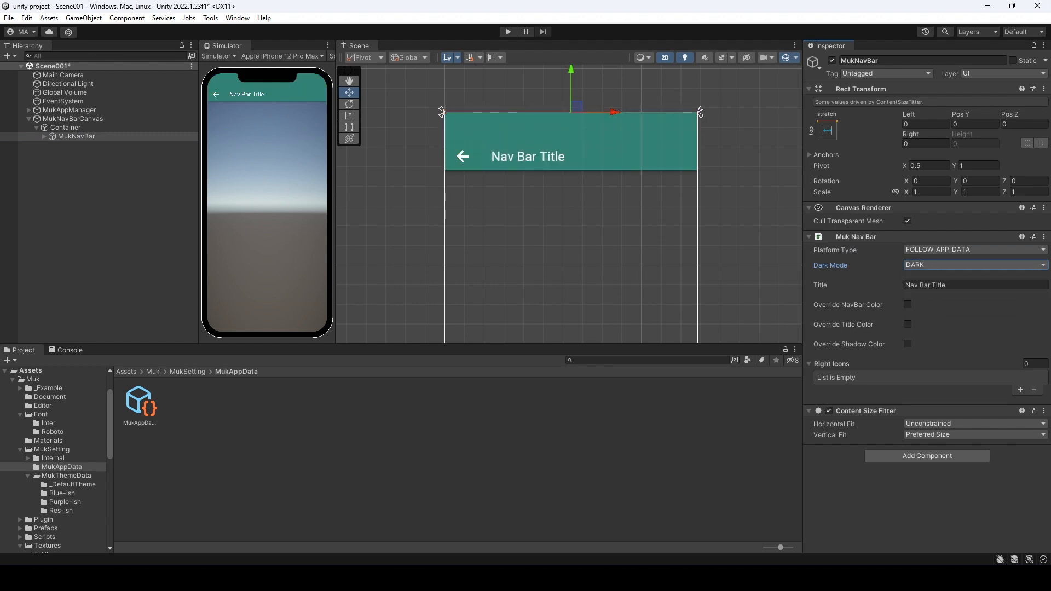
click(975, 265)
click(931, 275)
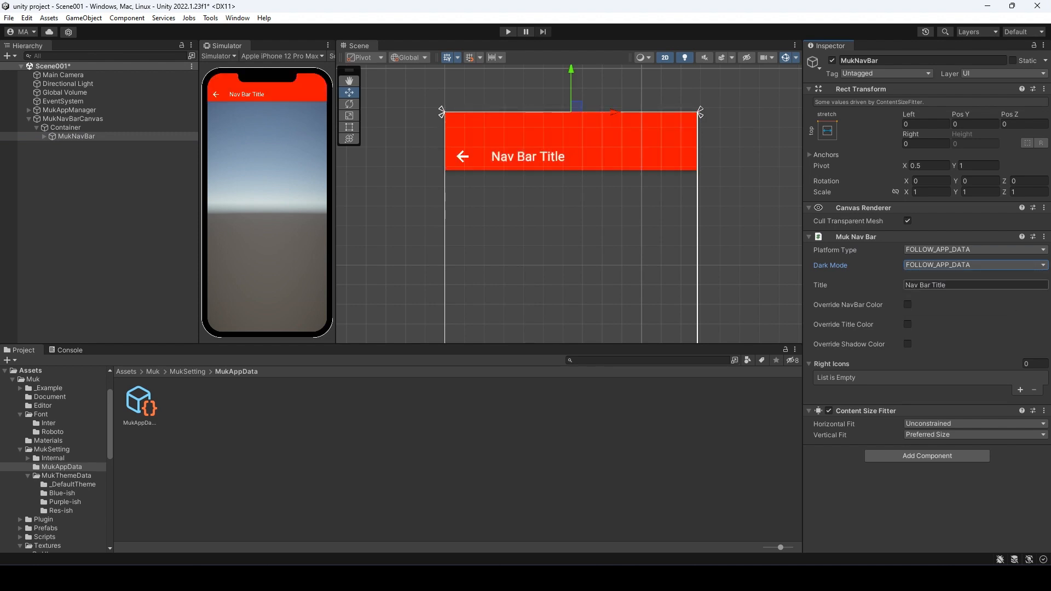
- Change the nav bar title to 'Home' and enable Override NavBar Color
click(964, 285)
key(BackSpace)
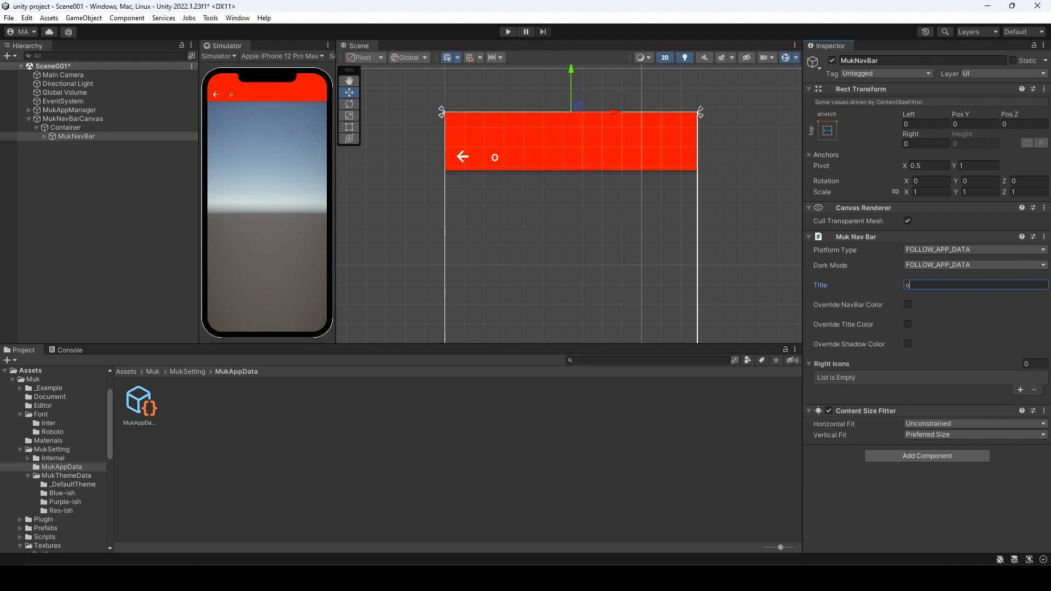
text(Home)
click(907, 304)
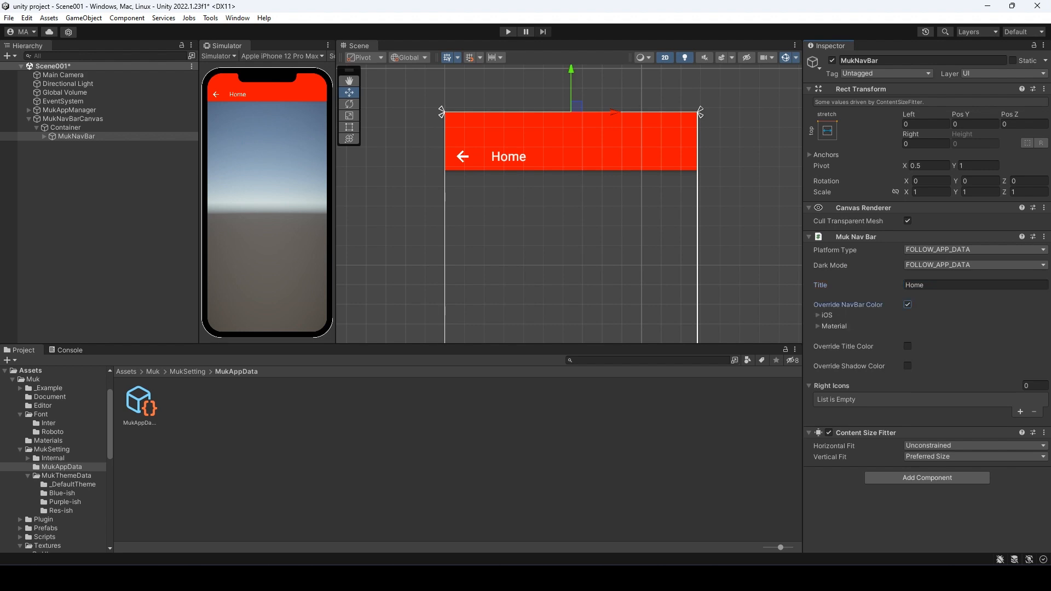
- Expand the iOS and Material colour settings and make the Material light nav bar colour blue
click(827, 316)
click(833, 348)
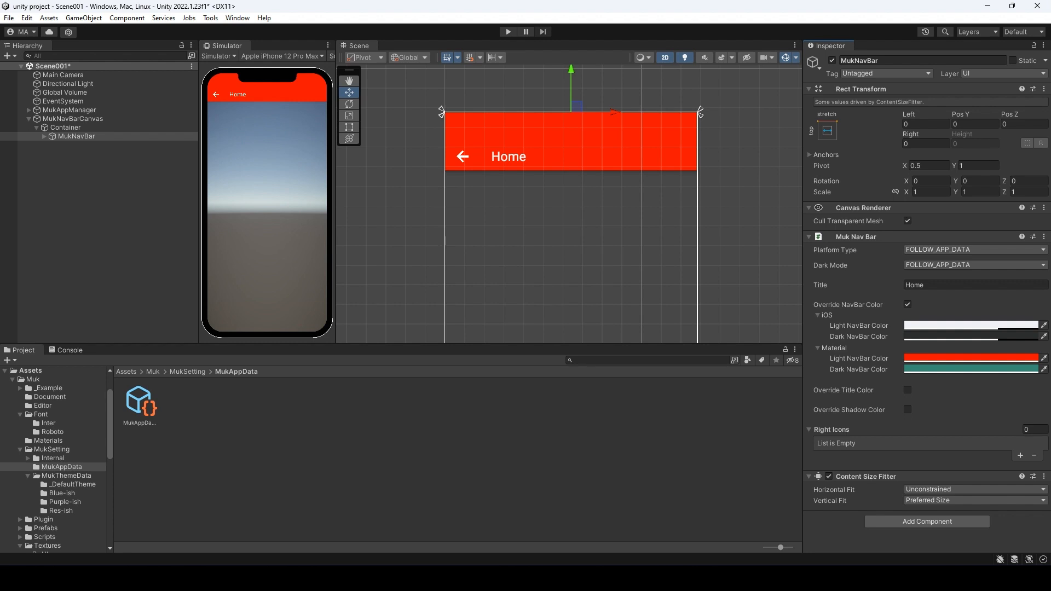
click(971, 358)
drag(1032, 393, 952, 441)
click(1037, 302)
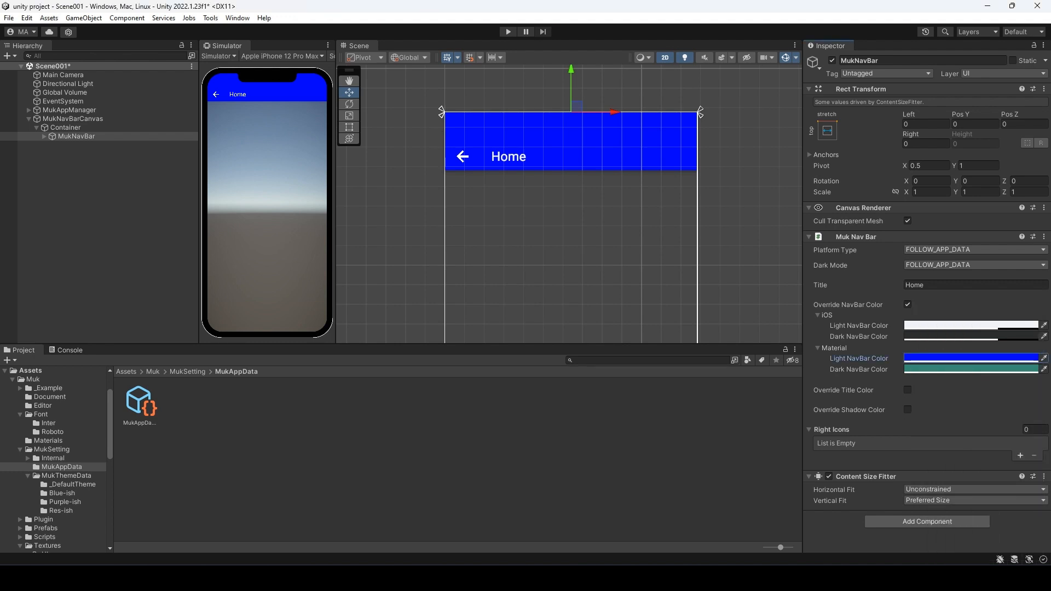
- Switch the nav bar to iOS style and set its iOS light nav bar colour to saturated red
click(974, 250)
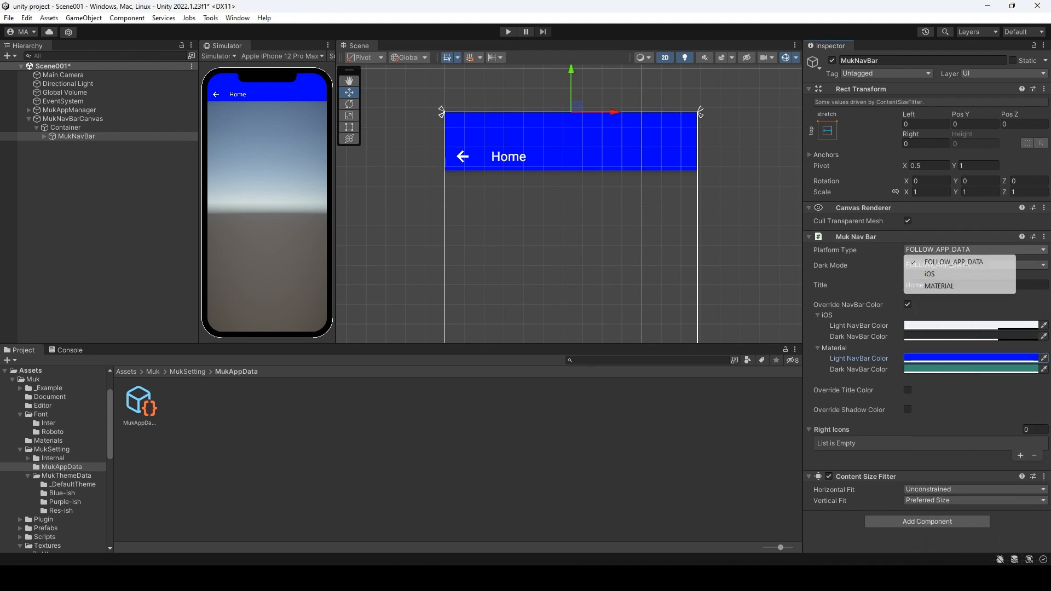
click(927, 273)
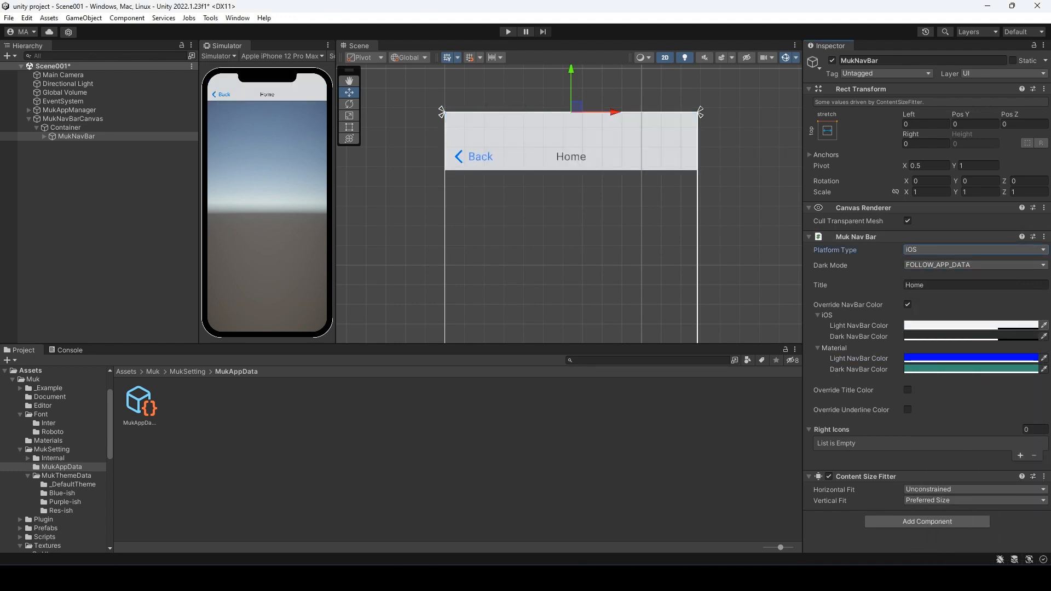
click(961, 325)
drag(975, 301, 854, 278)
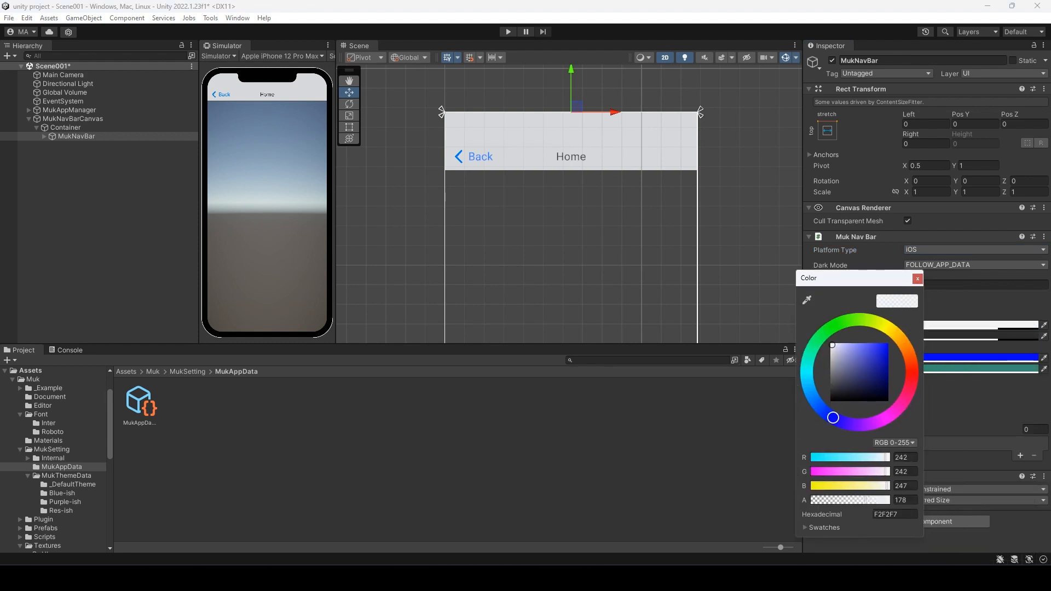
click(912, 372)
click(888, 344)
click(918, 279)
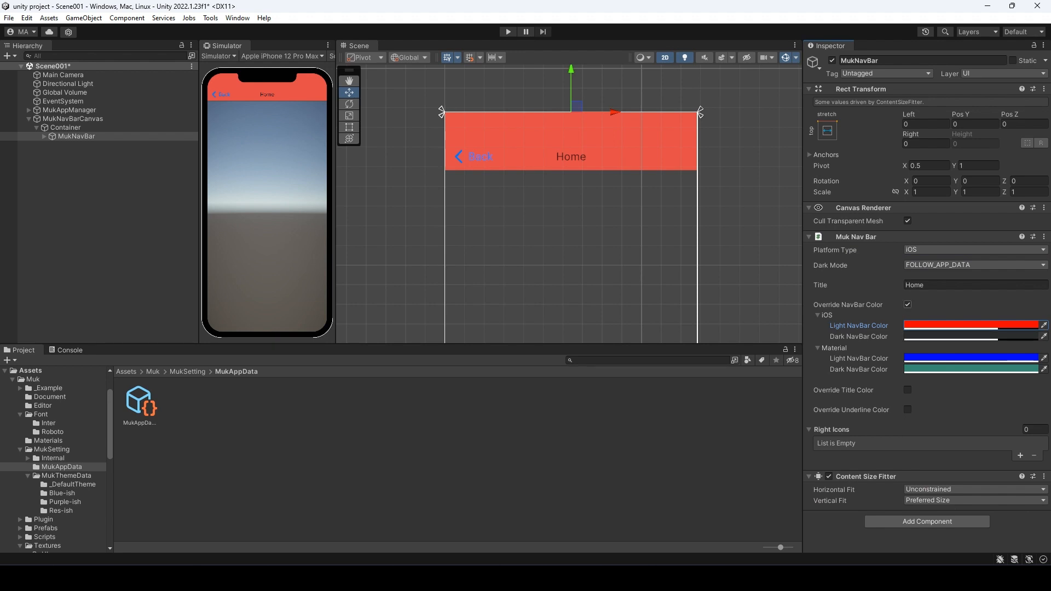
- Turn off Override NavBar Color and set Platform Type back to FOLLOW_APP_DATA
click(908, 305)
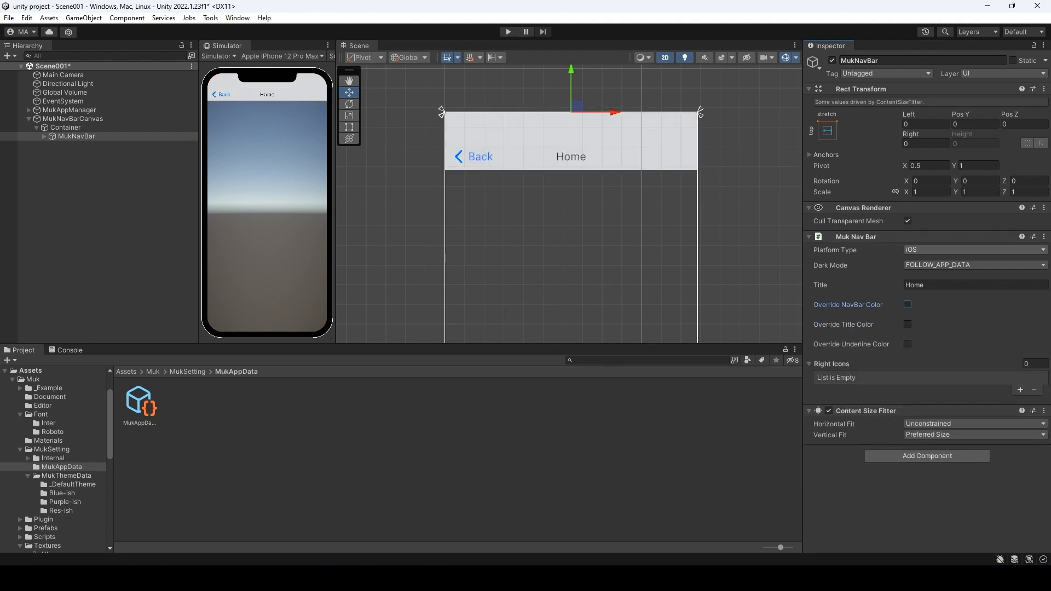
click(974, 250)
click(952, 262)
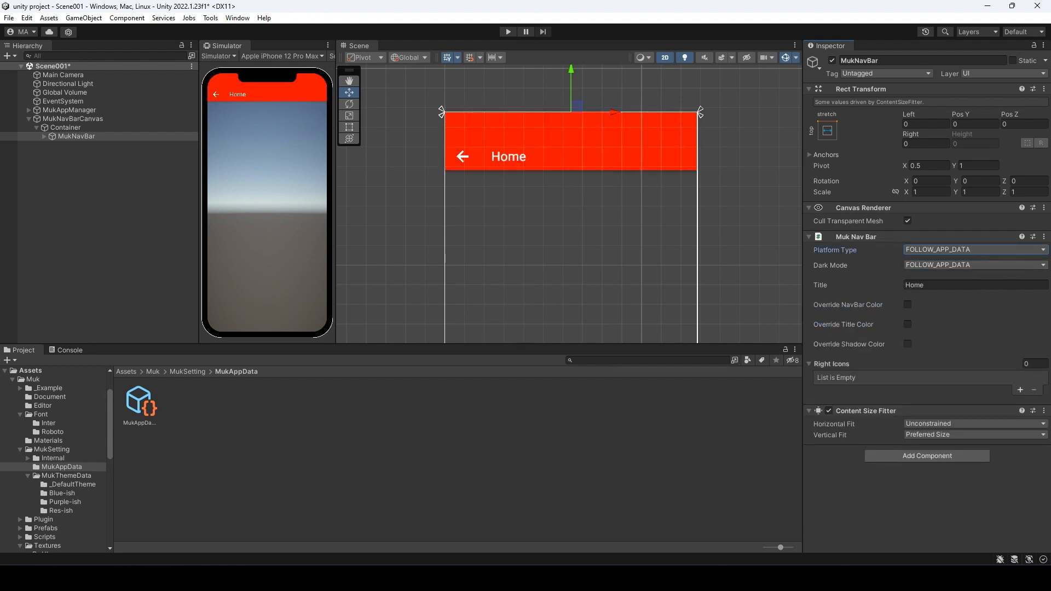
- Enable Override Title Color and set the Material light title colour to saturated blue
click(908, 324)
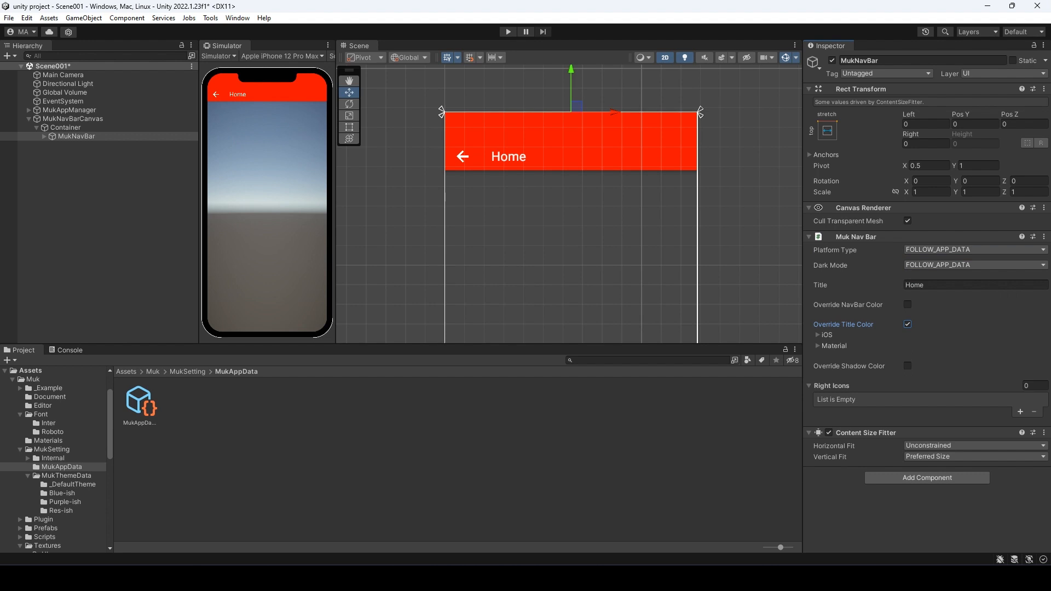
click(833, 346)
click(953, 356)
click(960, 444)
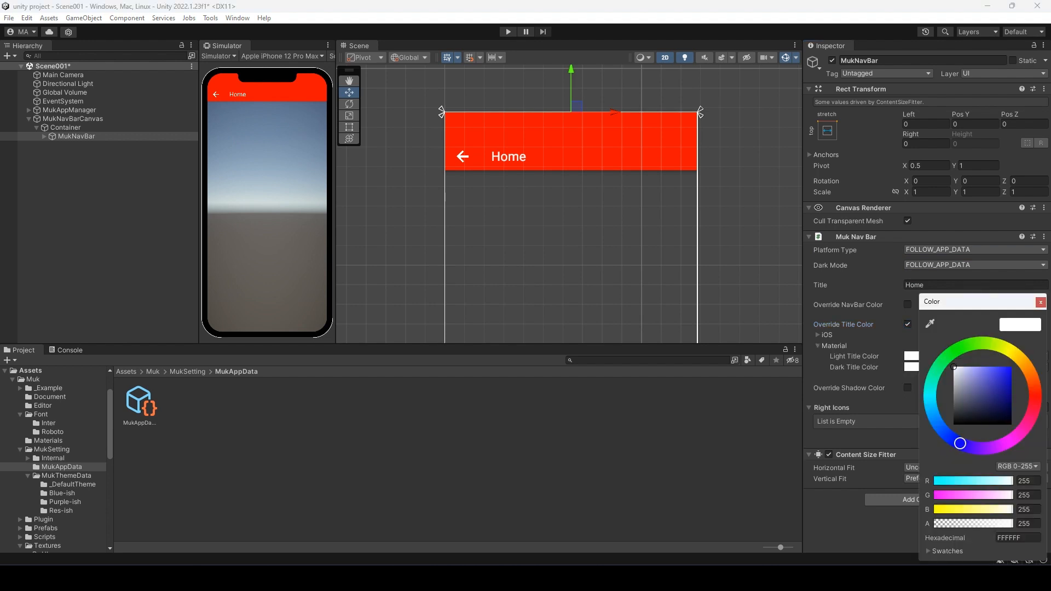
drag(993, 384, 1013, 366)
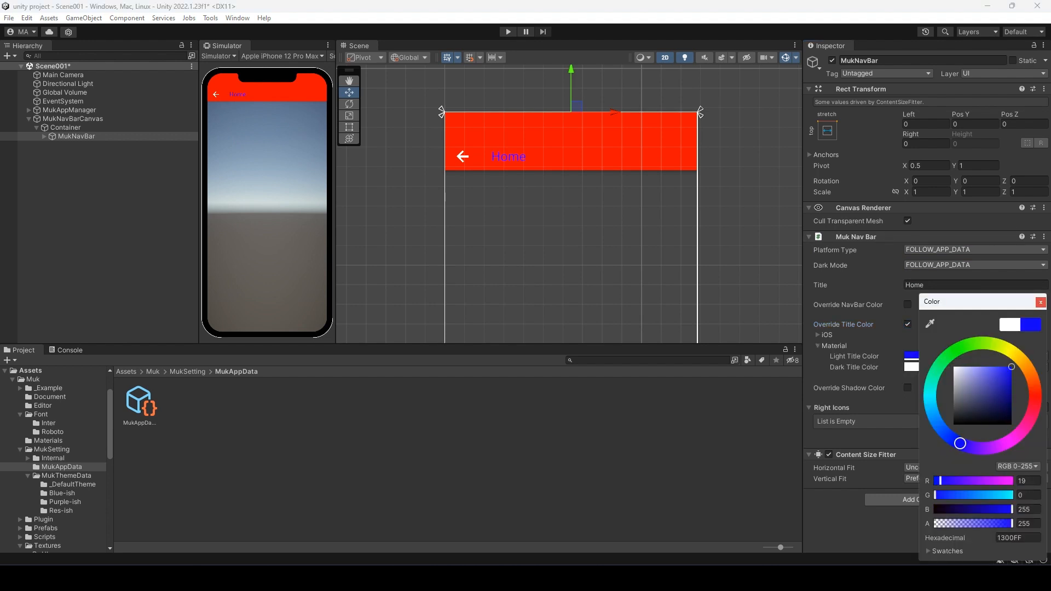
click(1041, 302)
- Switch the nav bar to iOS style and make the iOS light title colour pure red
click(974, 250)
click(929, 274)
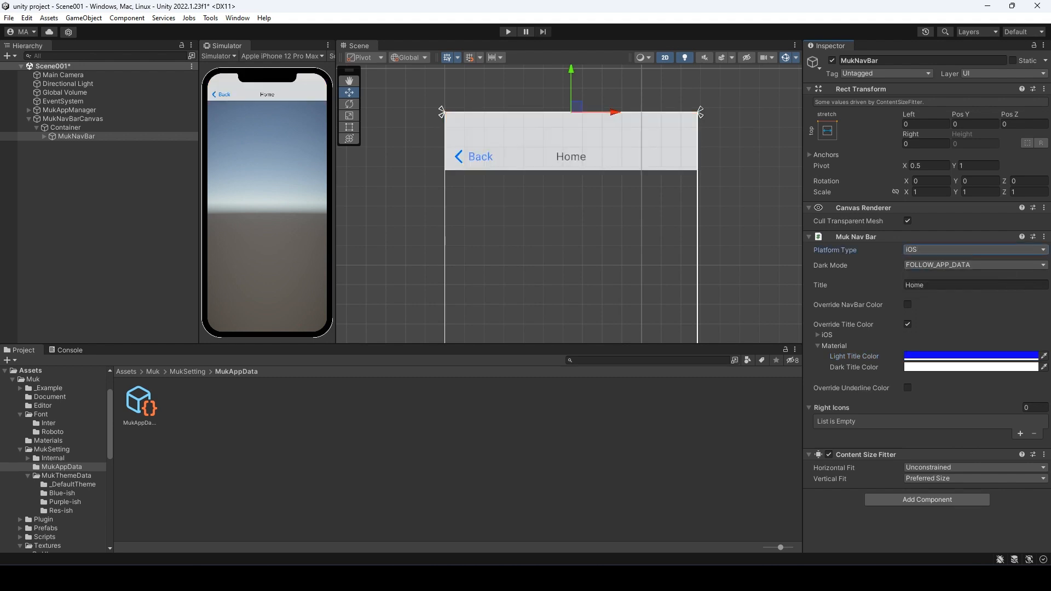
click(971, 345)
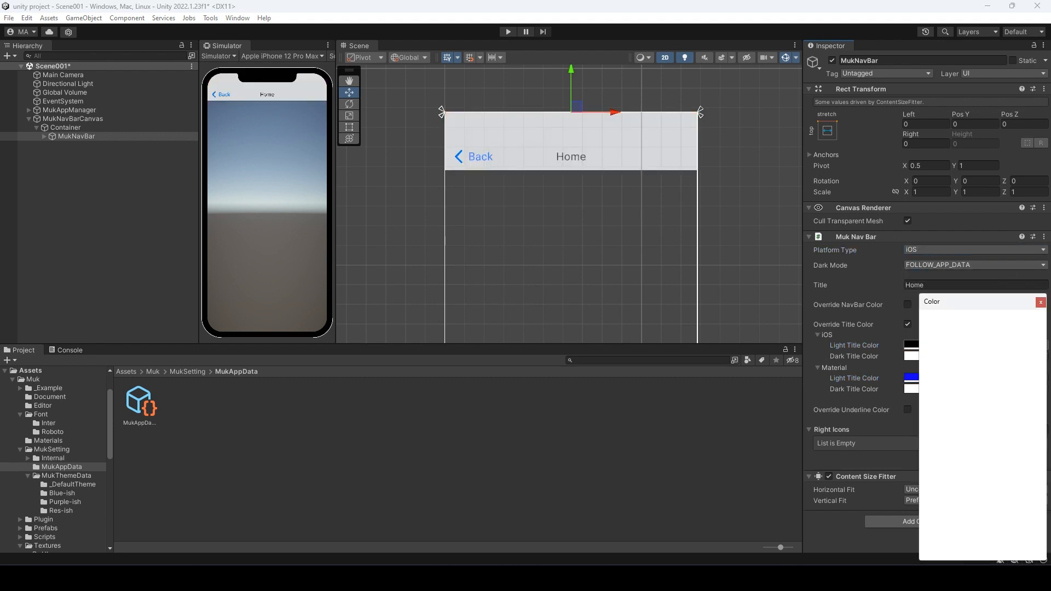
drag(972, 302, 914, 265)
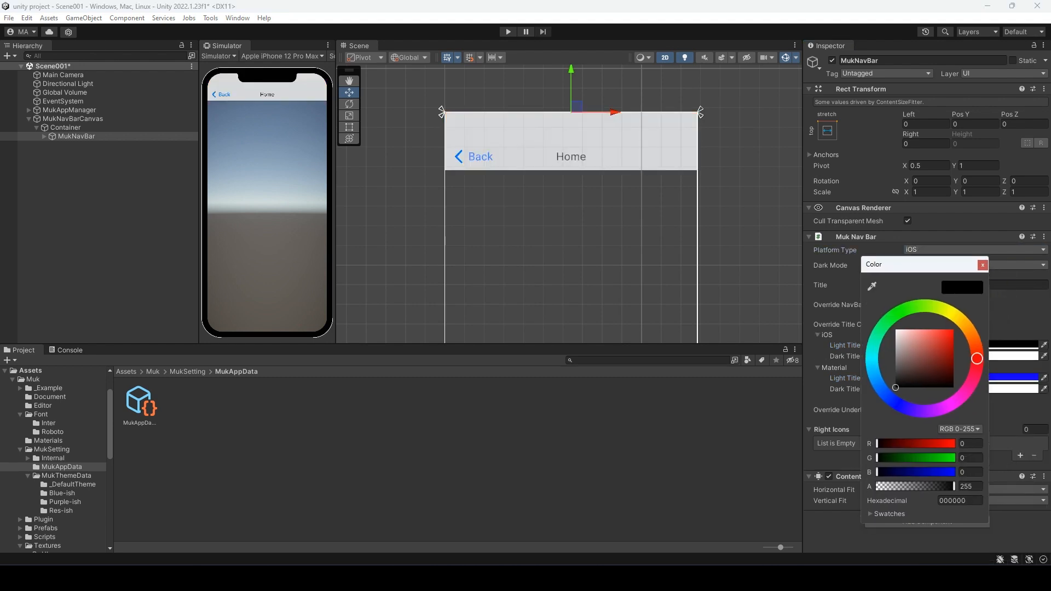
drag(951, 333, 954, 329)
click(982, 265)
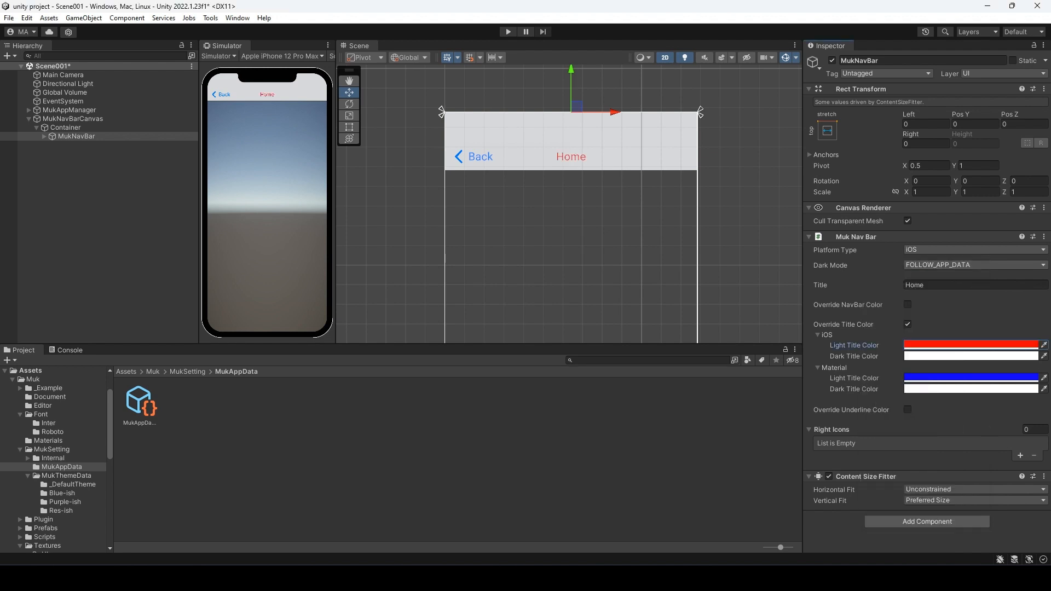
- Turn off Override Title Color and return Platform Type to FOLLOW_APP_DATA
click(907, 325)
click(963, 250)
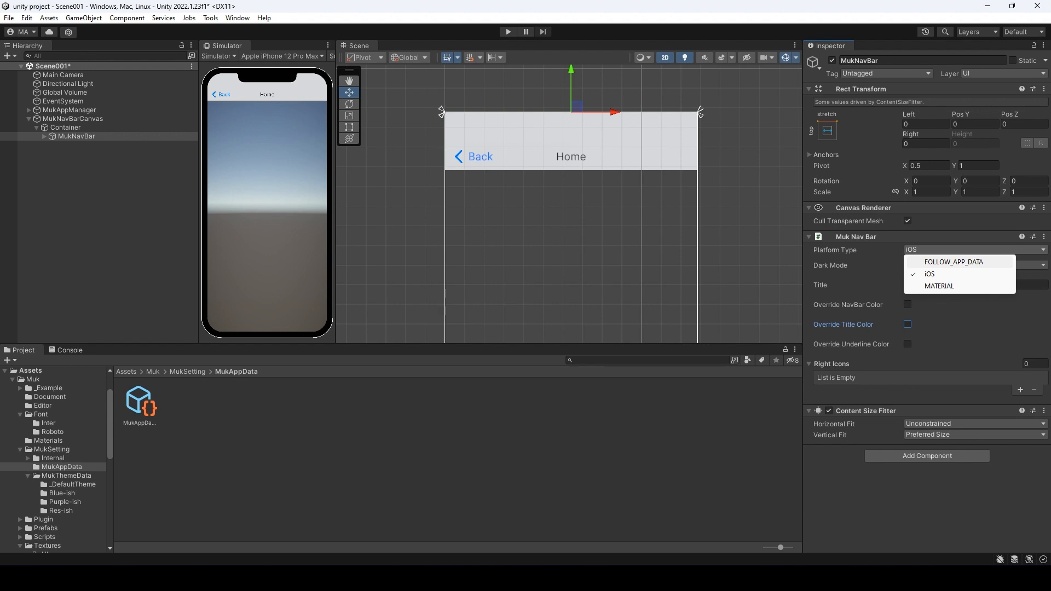
click(954, 262)
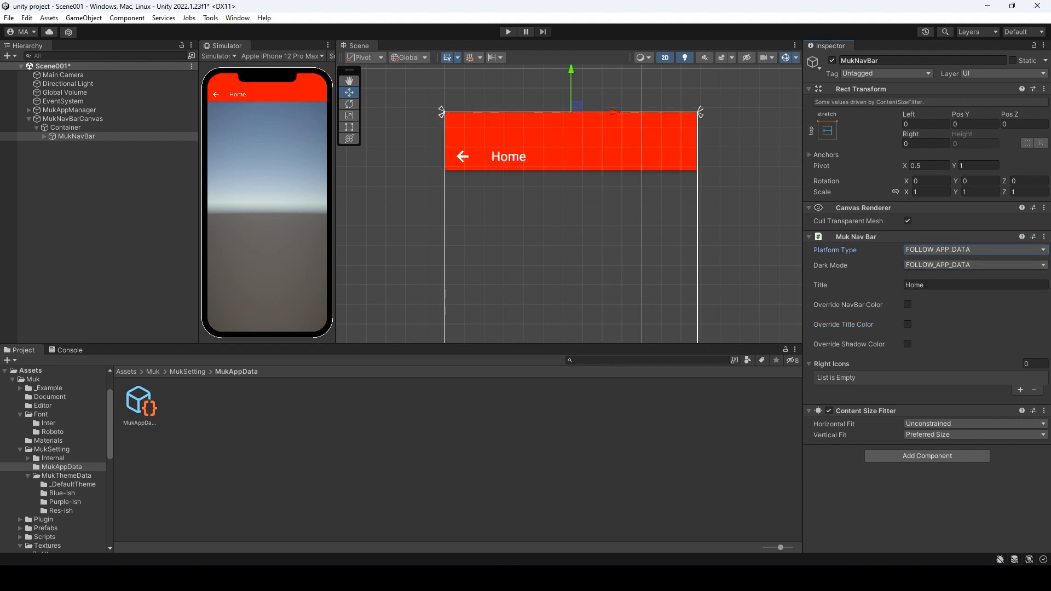
- Enable Override Shadow Color and set the Material light shadow colour to red
click(907, 344)
click(832, 365)
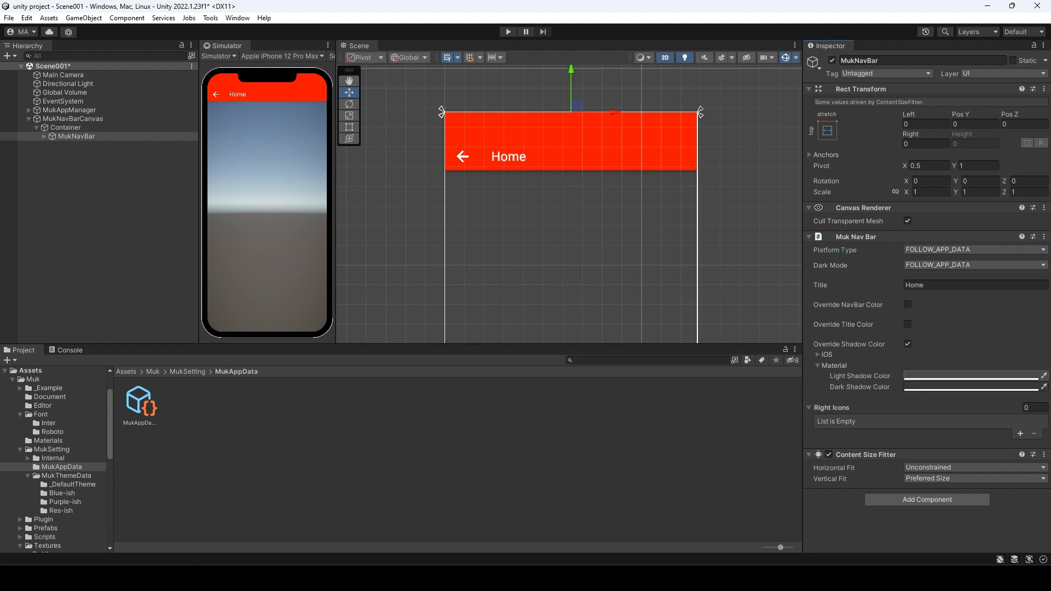
click(969, 376)
drag(994, 381, 1002, 365)
click(1029, 302)
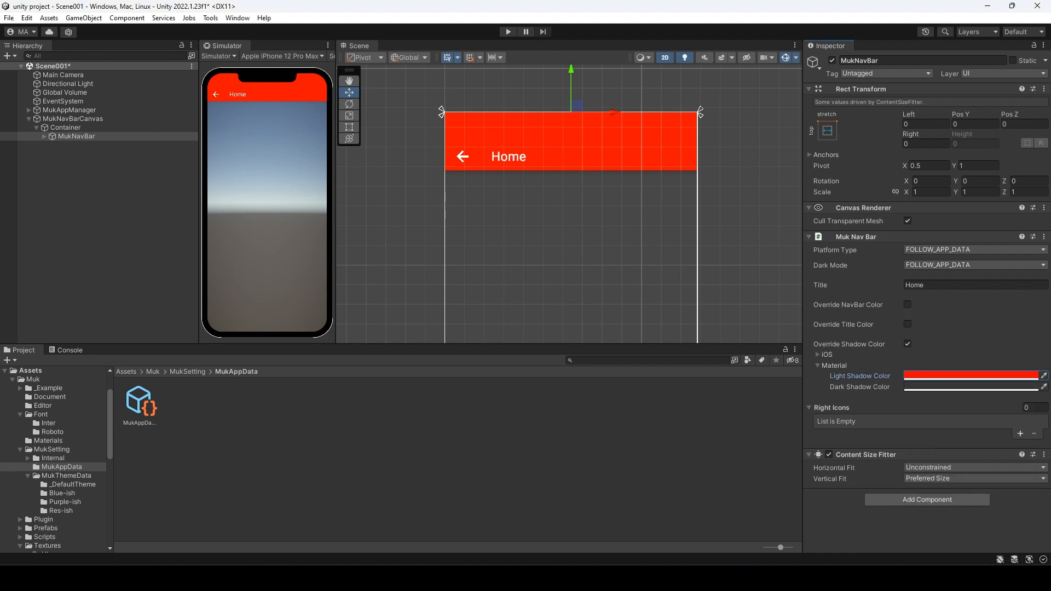
right_click(71, 189)
- Add a MukUICanvas and create a UI Image inside its Container, keeping the default name
mouse_move(142, 323)
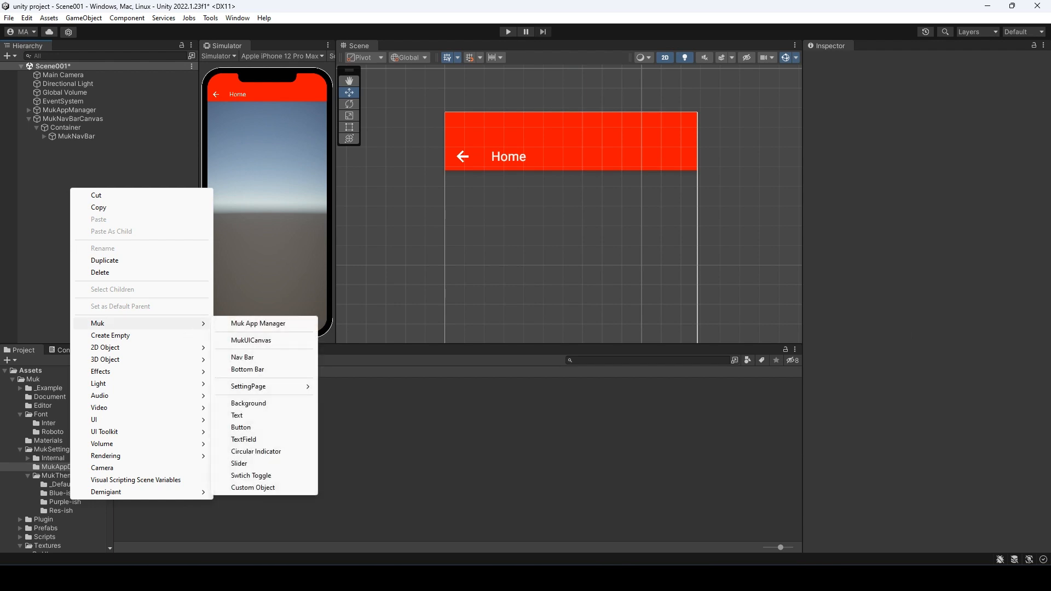
click(250, 340)
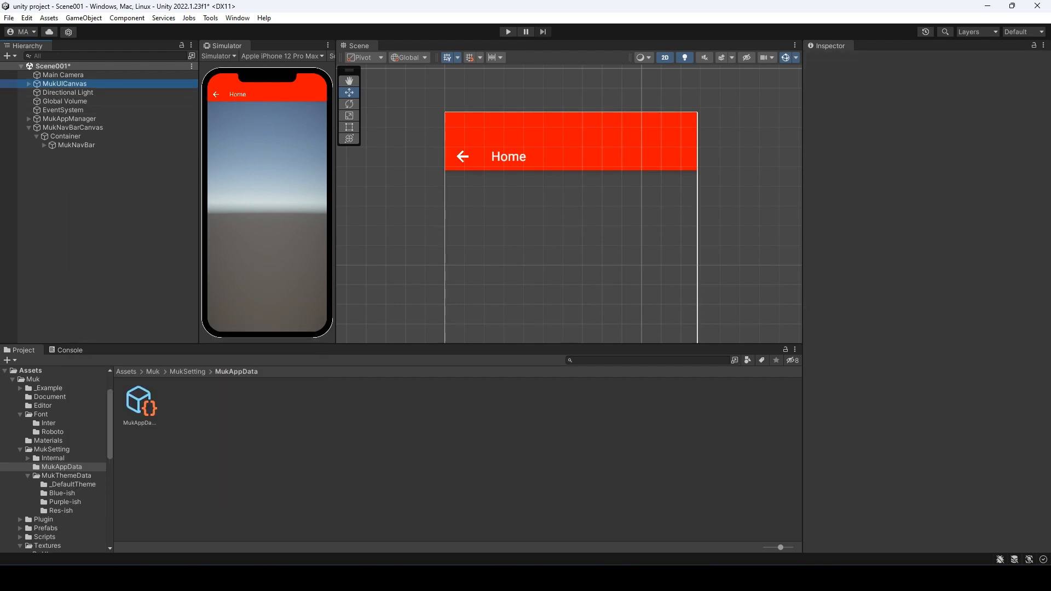
click(28, 145)
click(62, 154)
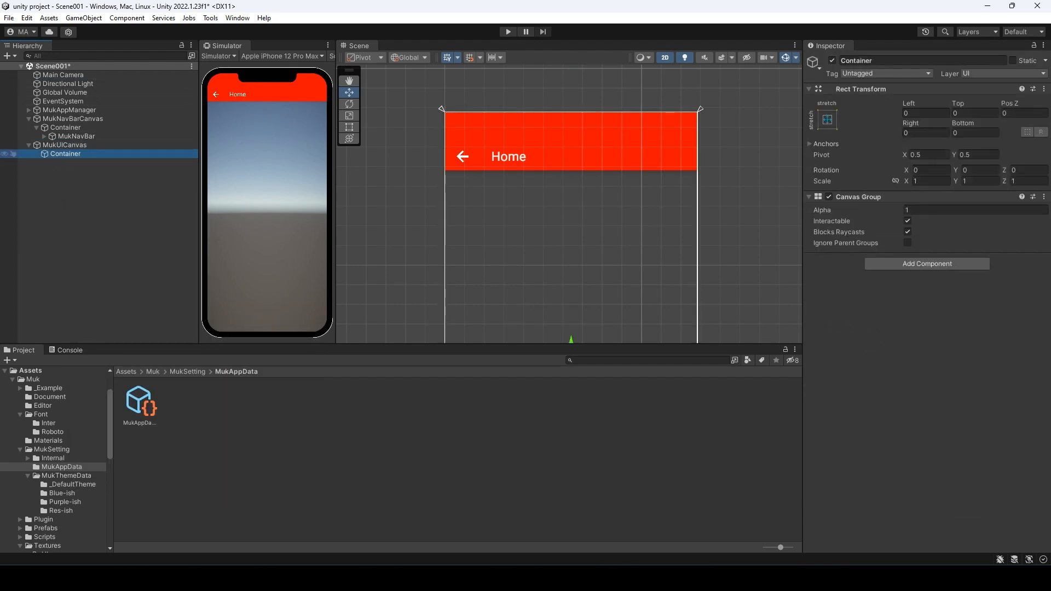
right_click(58, 154)
mouse_move(93, 398)
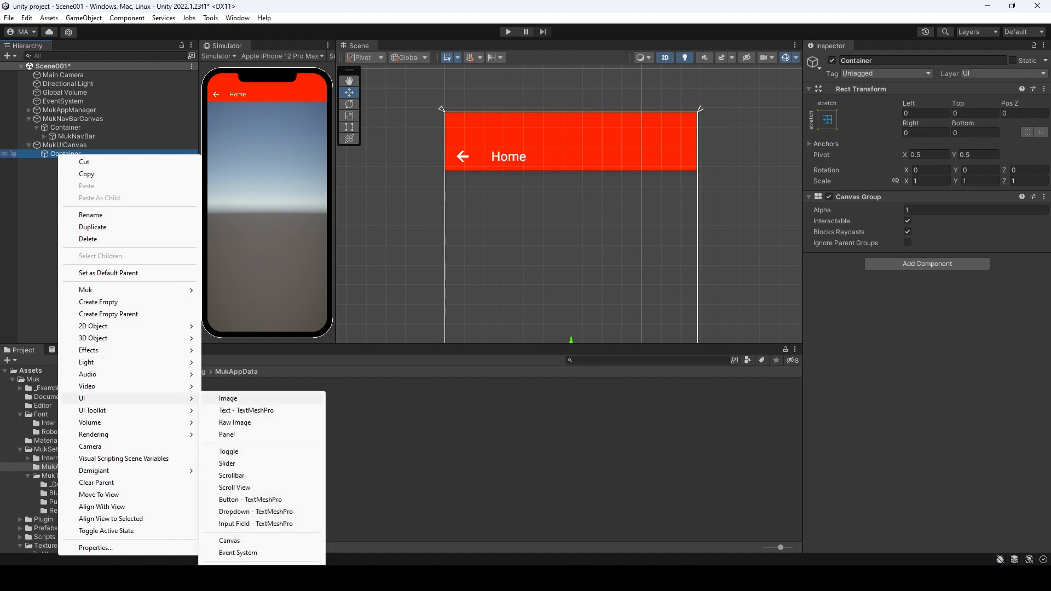
click(224, 398)
key(Return)
- Set the Image's anchor preset to stretch-stretch so it fills the screen, then reselect MukNavBar's Material shadow settings
click(827, 120)
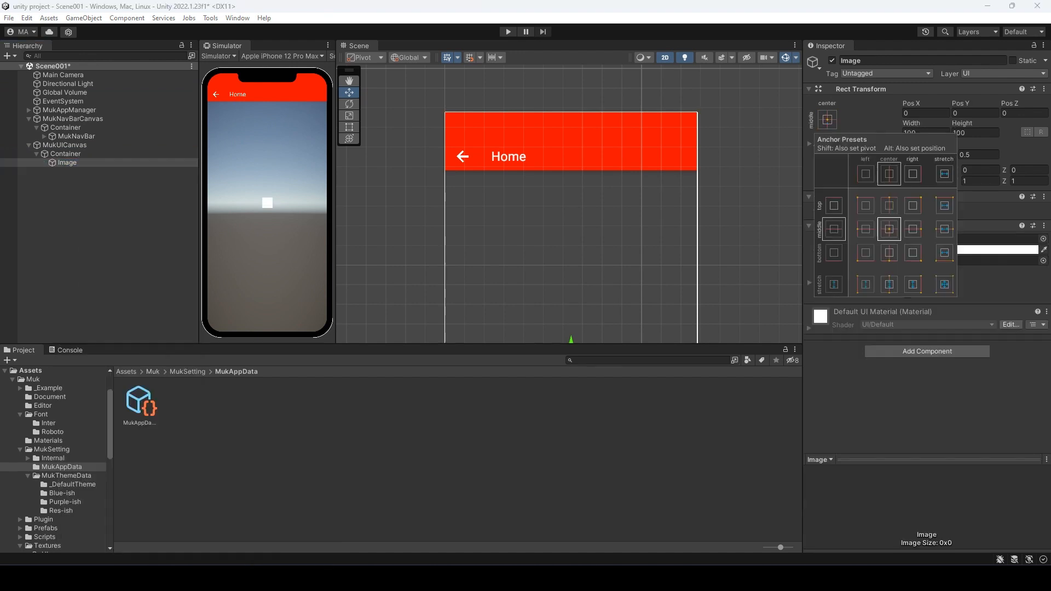
alt+shift+click(944, 284)
click(131, 236)
scroll(651, 168, up, 10)
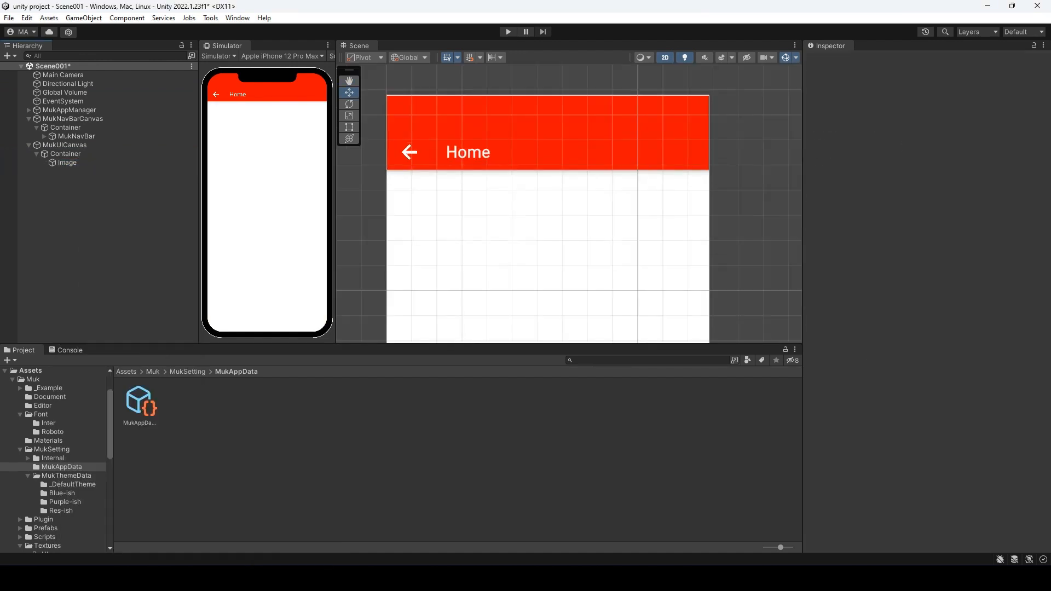
scroll(629, 174, up, 20)
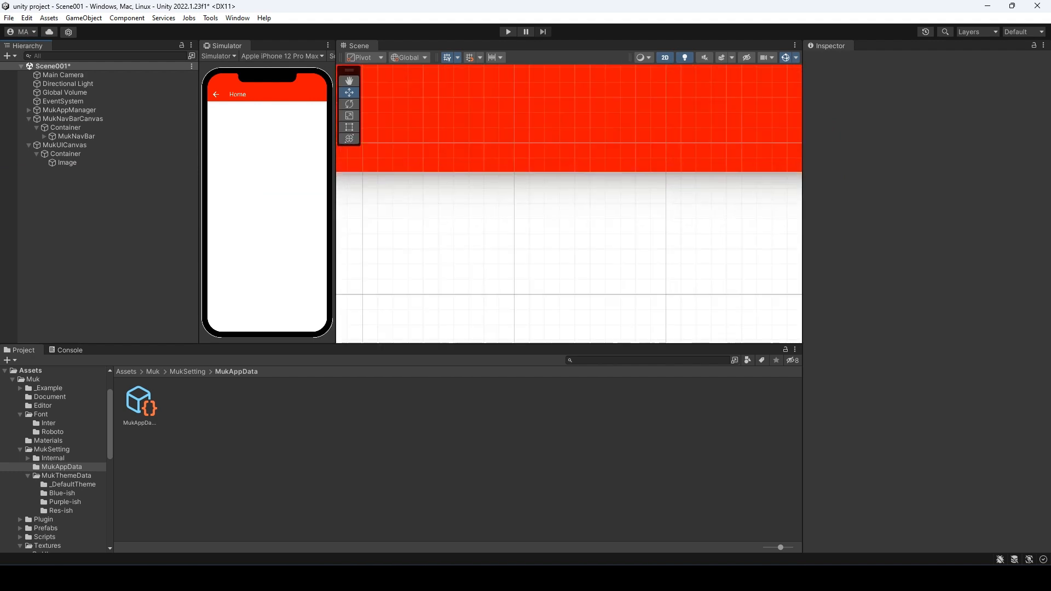
scroll(629, 183, up, 8)
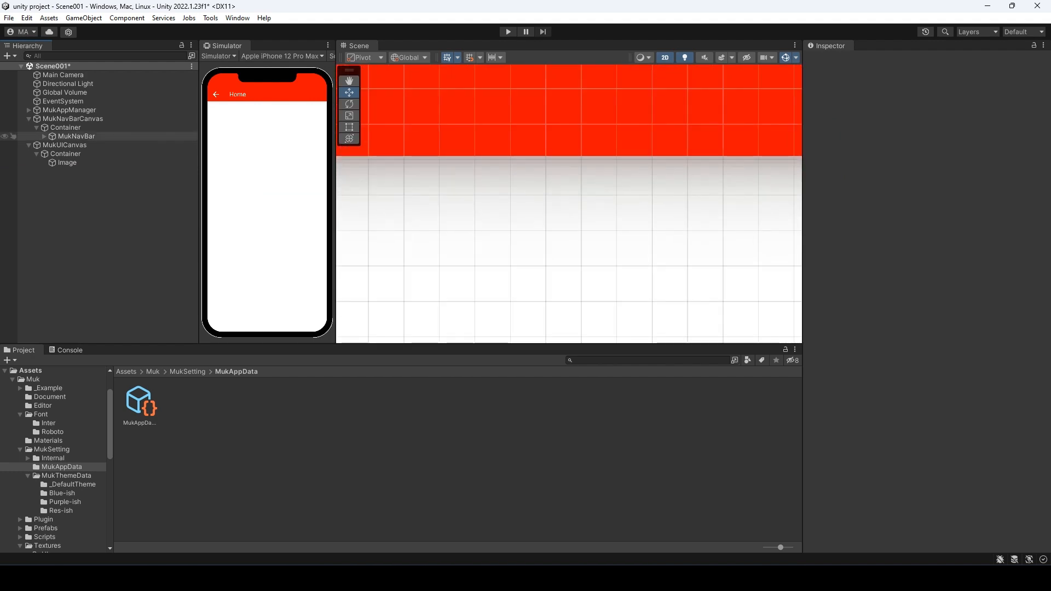
click(76, 137)
click(834, 365)
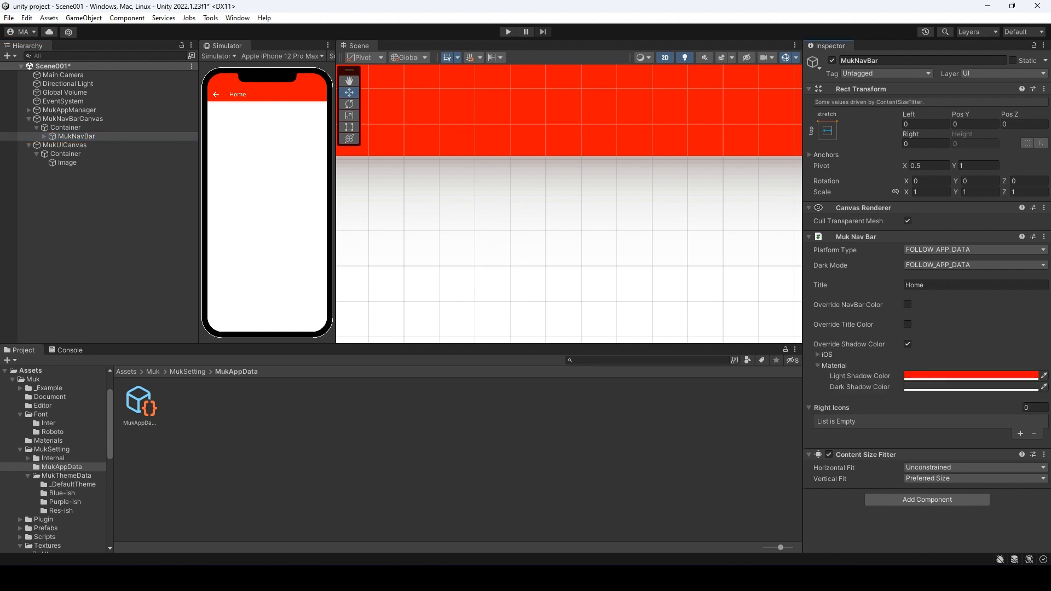
- Change the Material light shadow colour to orange-red, then untick Override Shadow Color
click(964, 376)
mouse_move(1027, 396)
mouse_down()
mouse_move(962, 345)
mouse_move(924, 384)
mouse_move(925, 413)
mouse_move(966, 448)
mouse_move(1015, 430)
mouse_move(1028, 388)
mouse_up()
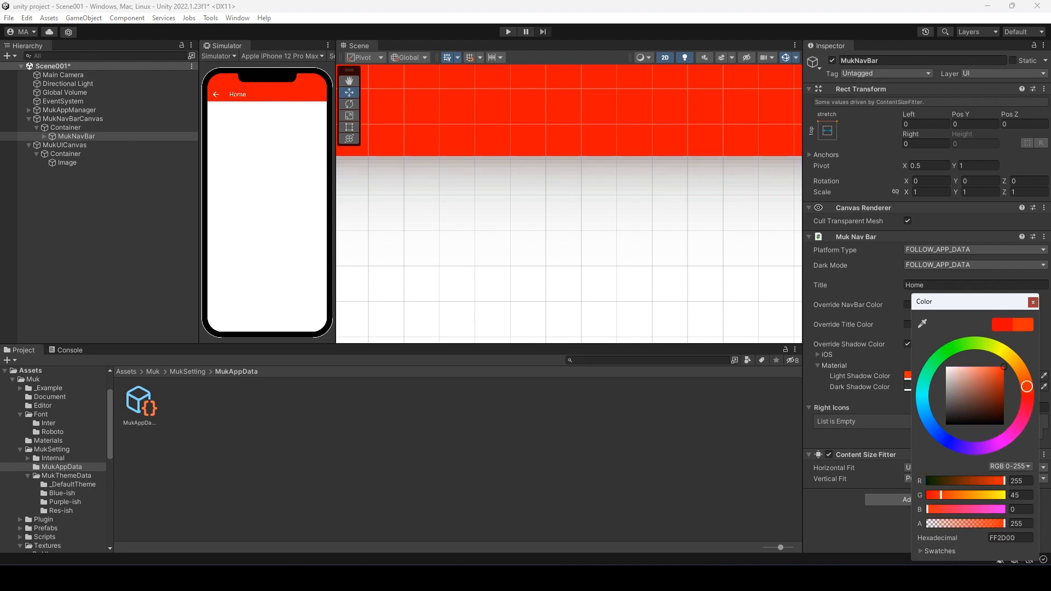
click(1033, 302)
scroll(669, 277, down, 15)
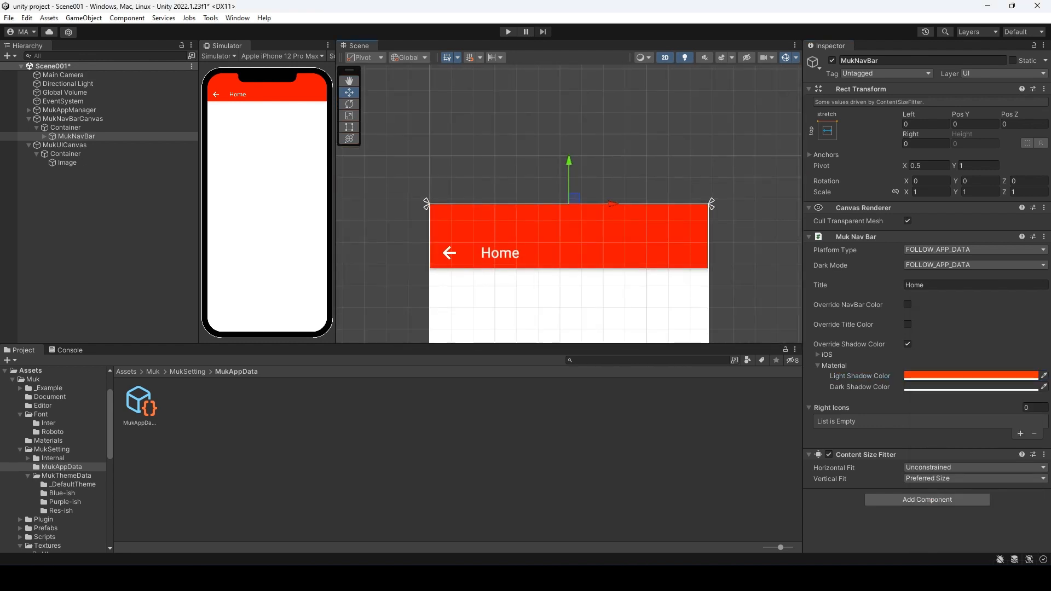
middle_drag(669, 276, 678, 207)
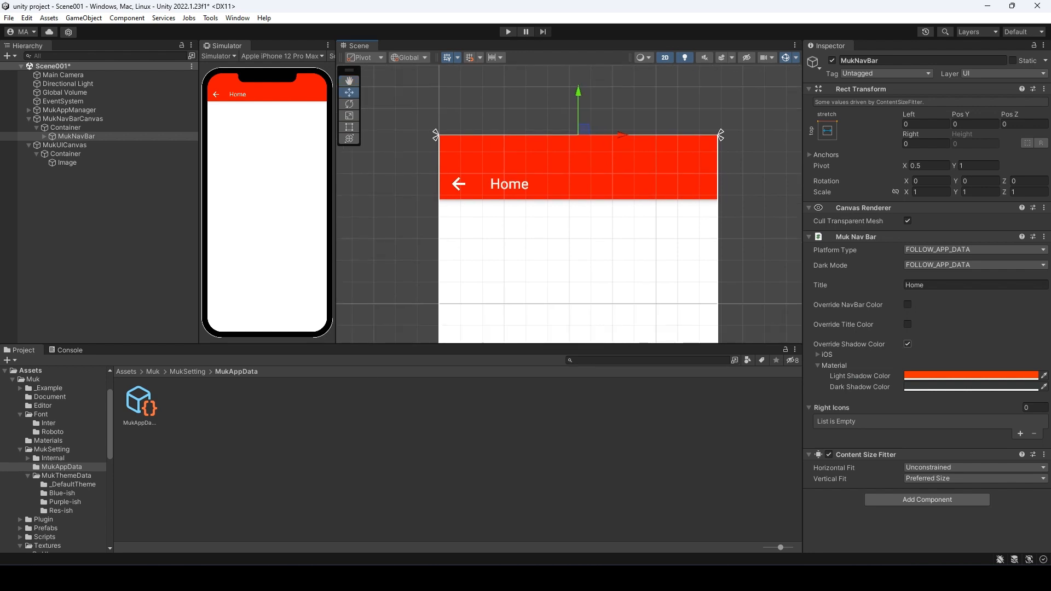
click(908, 344)
click(950, 249)
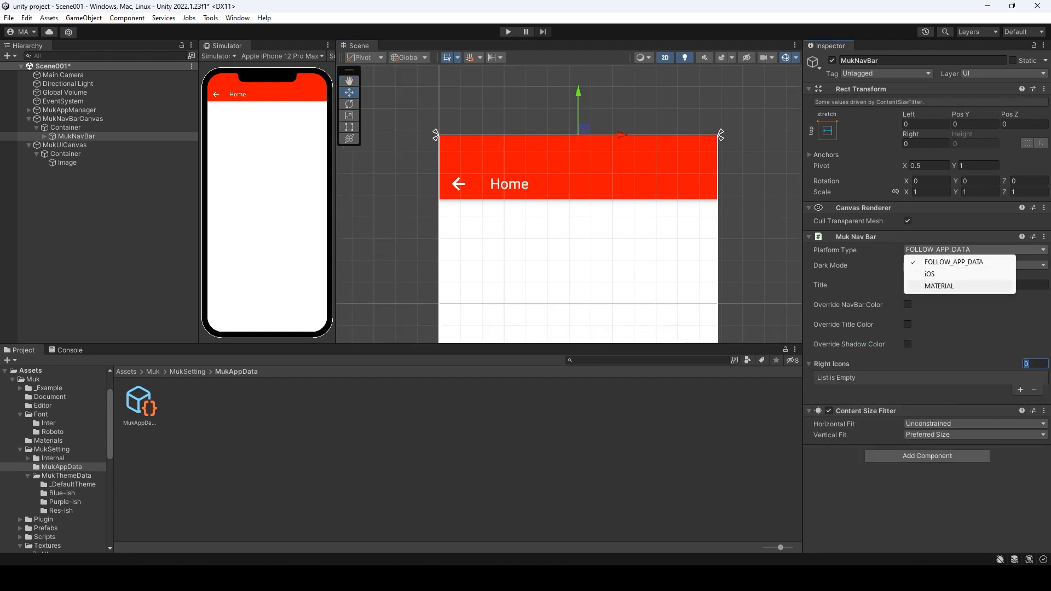
- Preview Material, switch to iOS style, and override the iOS light underline colour to pure red
click(950, 285)
click(950, 250)
click(950, 274)
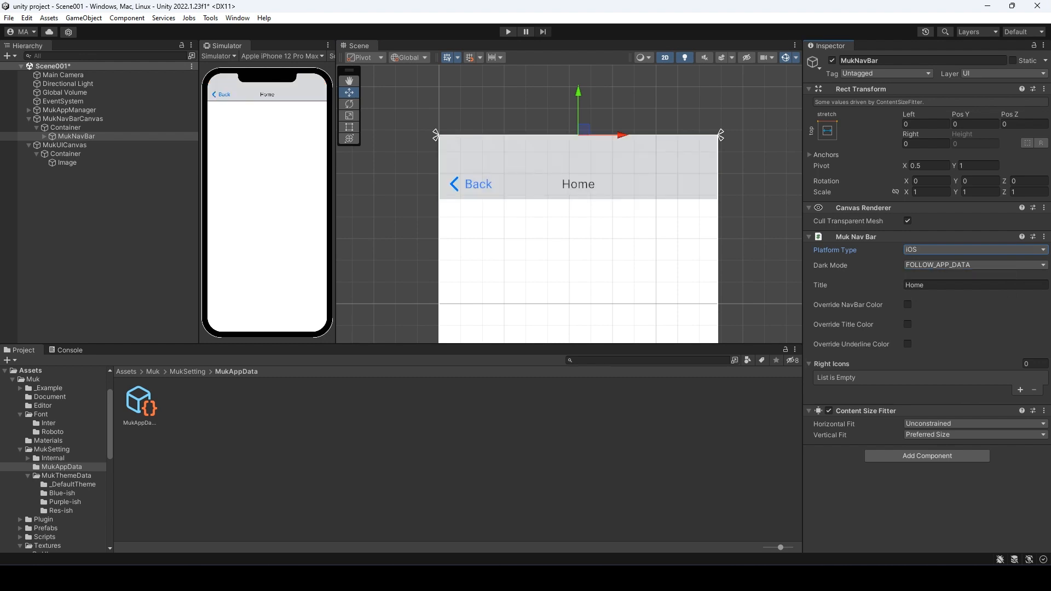
click(908, 344)
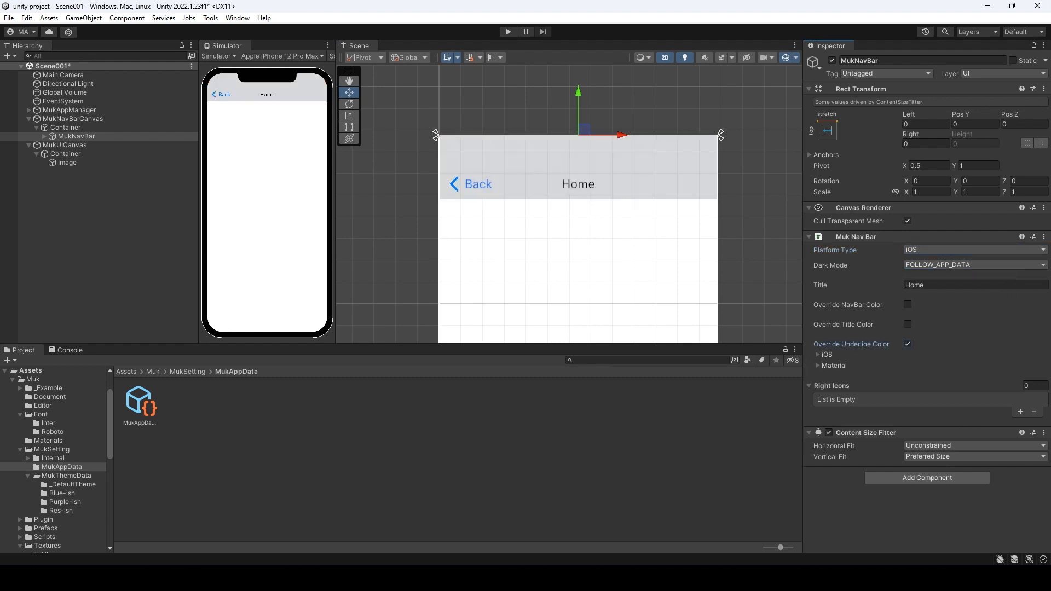
click(818, 355)
click(964, 365)
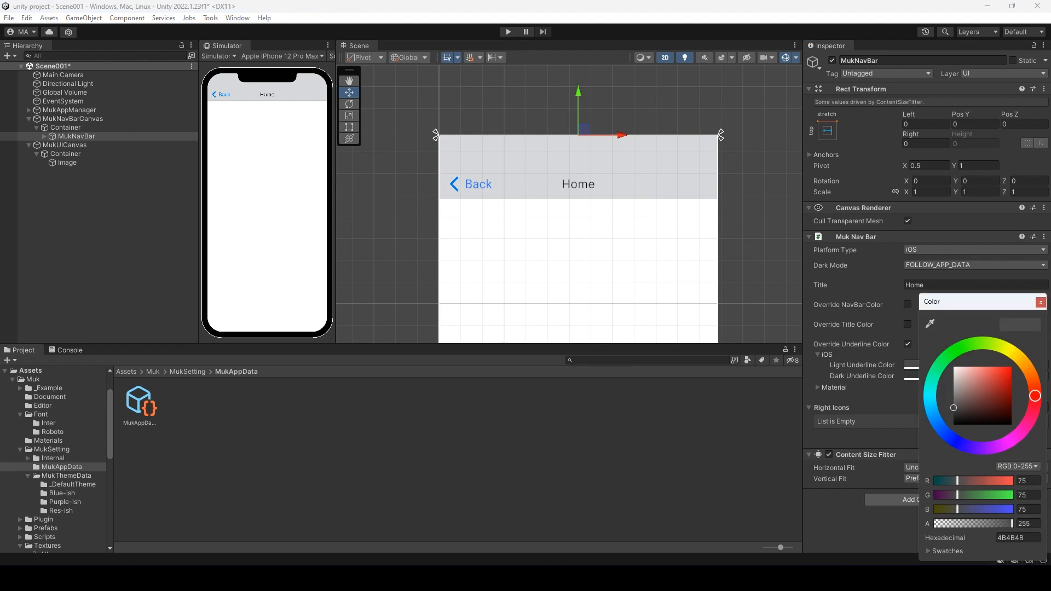
drag(994, 384, 1012, 367)
- Zoom in on the red underline and toggle the underline colour override off and on
scroll(497, 211, up, 1)
scroll(585, 215, up, 1)
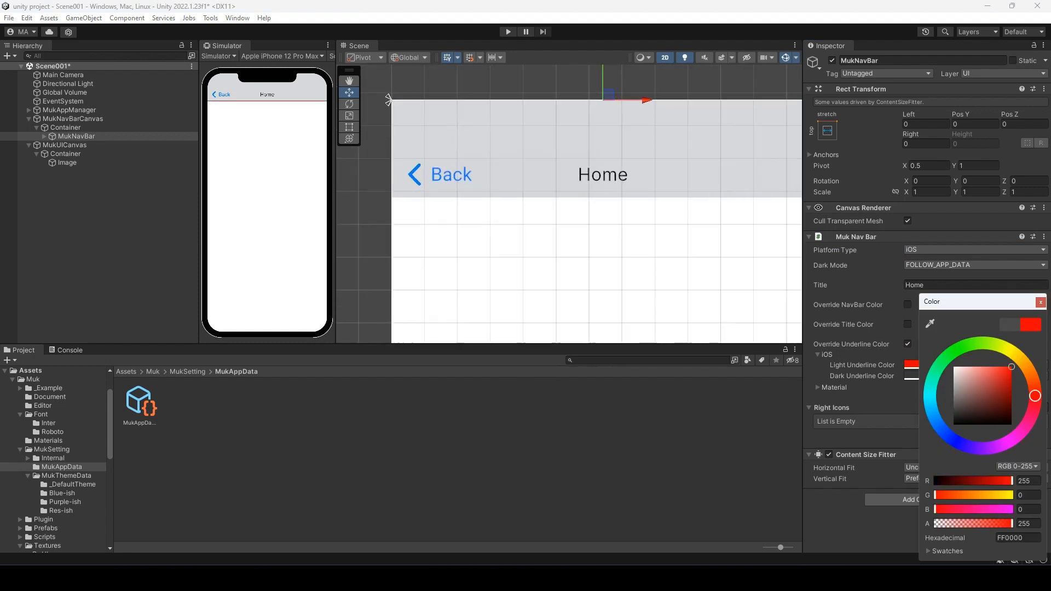
middle_drag(624, 196, 558, 215)
scroll(558, 216, up, 6)
scroll(565, 222, up, 1)
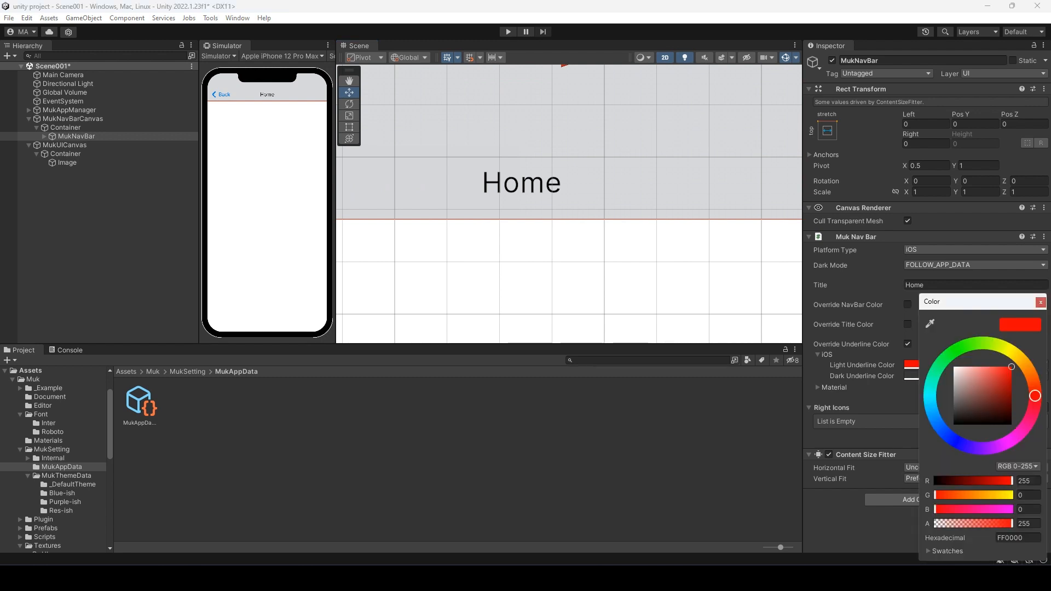
click(908, 344)
click(907, 344)
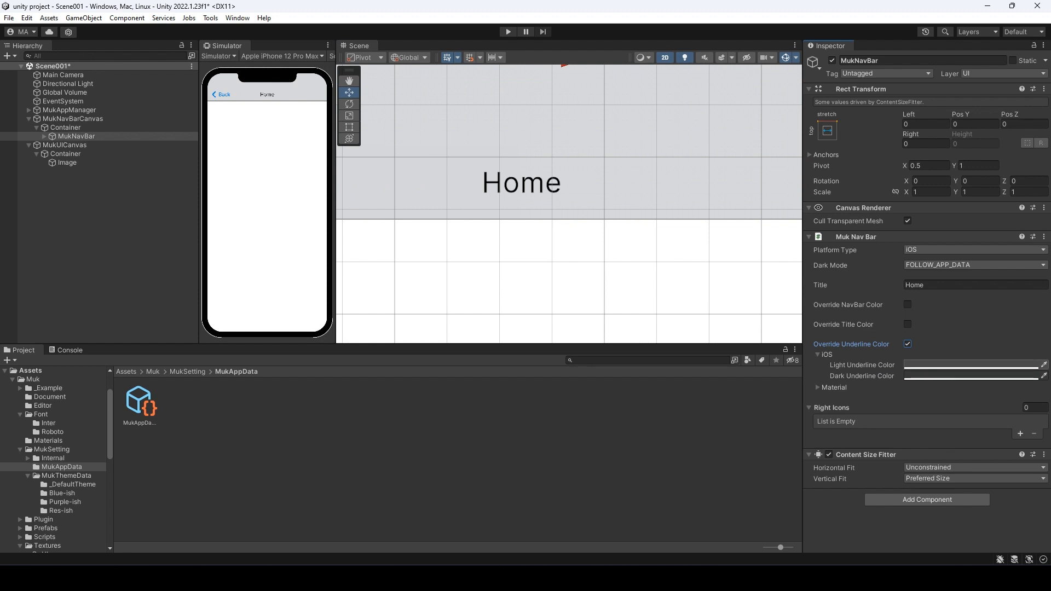
- Fade the iOS light underline to alpha 74 and set Platform Type to FOLLOW_APP_DATA
click(970, 364)
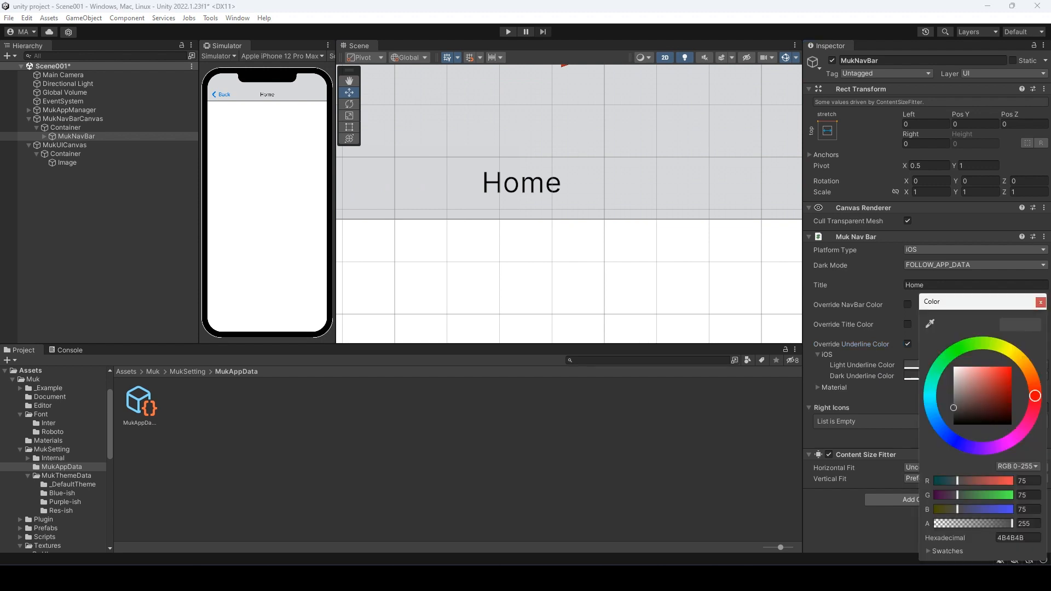
drag(1011, 524, 957, 524)
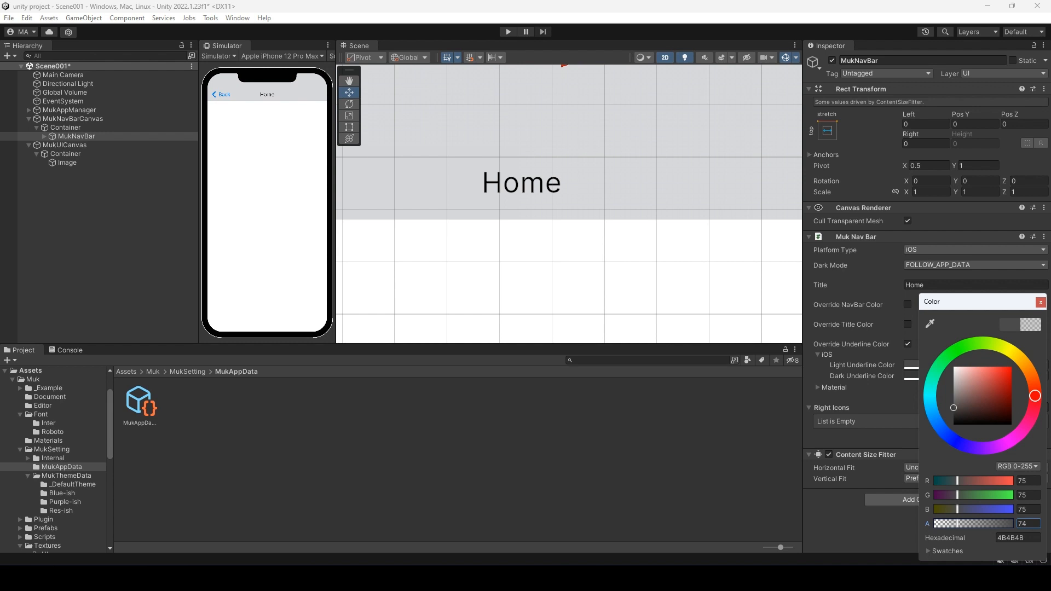
click(1040, 302)
click(975, 250)
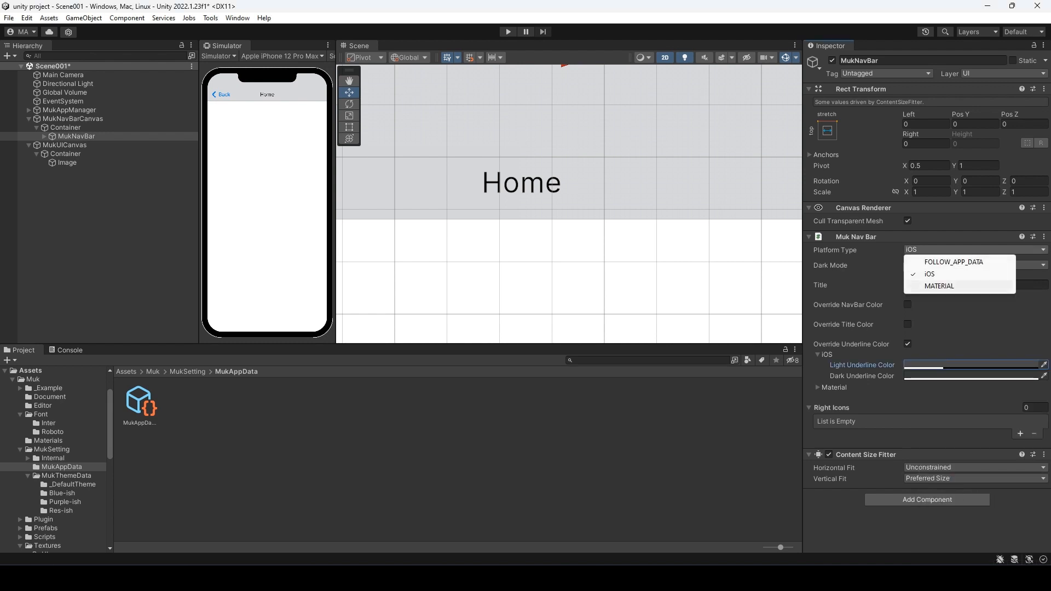
click(931, 263)
scroll(732, 239, down, 1)
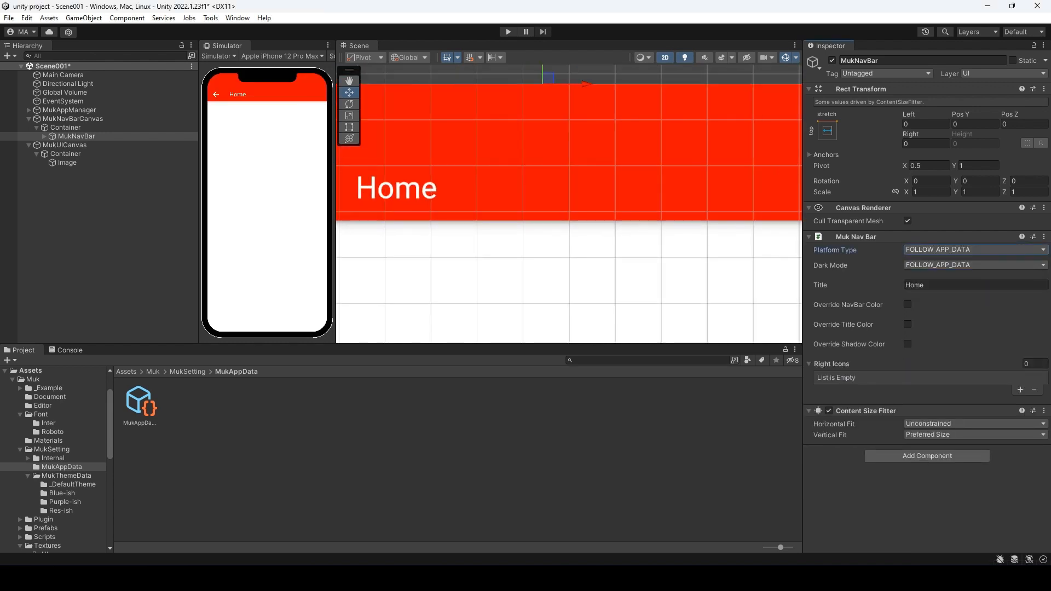
- Frame the MukNavBar in the scene view and set its Right Icons size to 1
scroll(544, 110, up, 3)
middle_drag(548, 137, 579, 195)
key(f)
click(1035, 364)
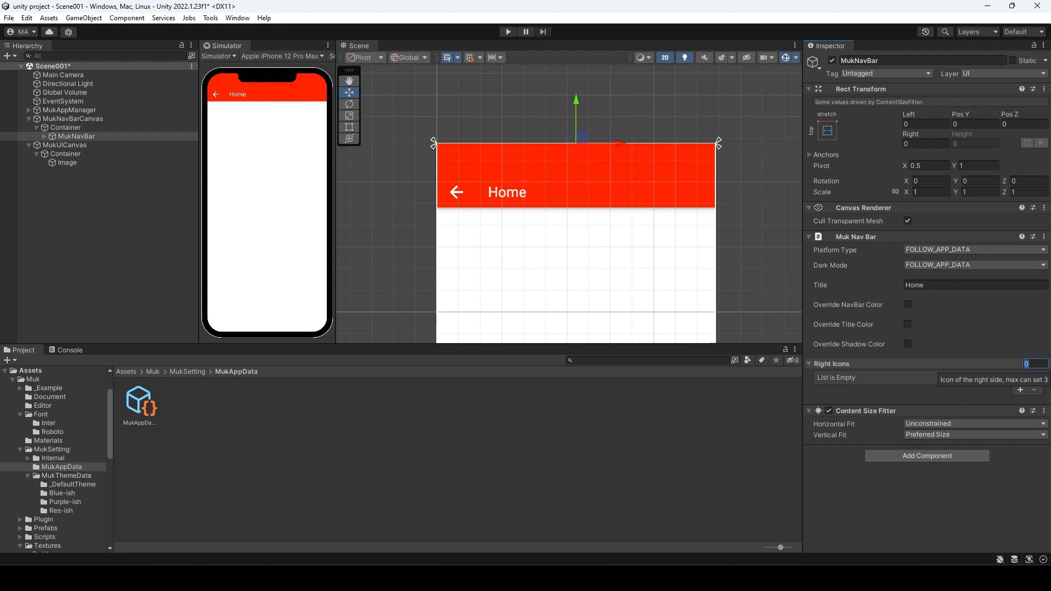
text(1)
key(Return)
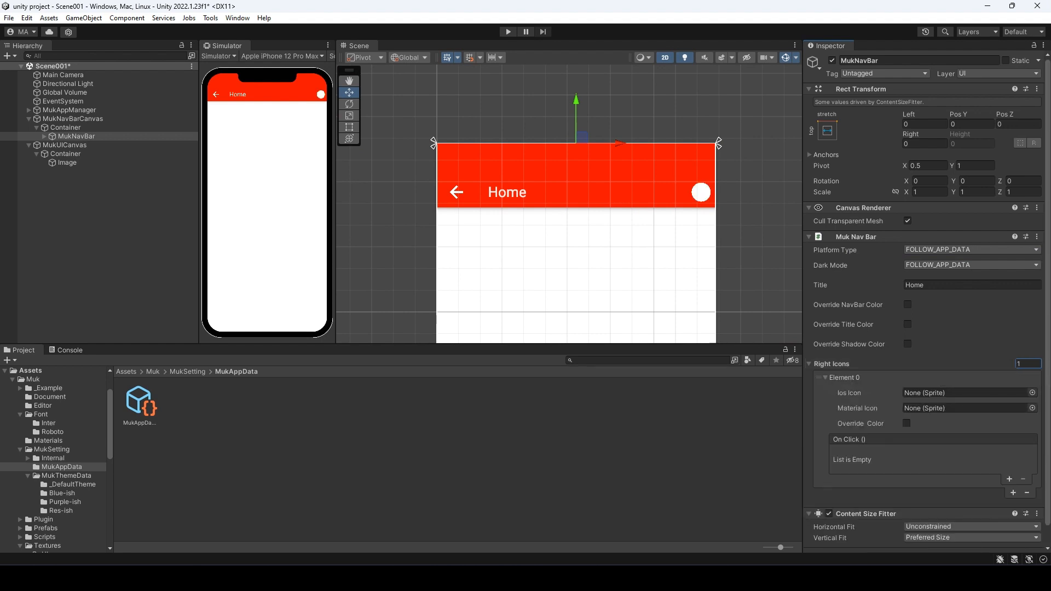
- Try 3 right icons, revert to 1, and preview the bar with iOS Platform Type
click(1031, 364)
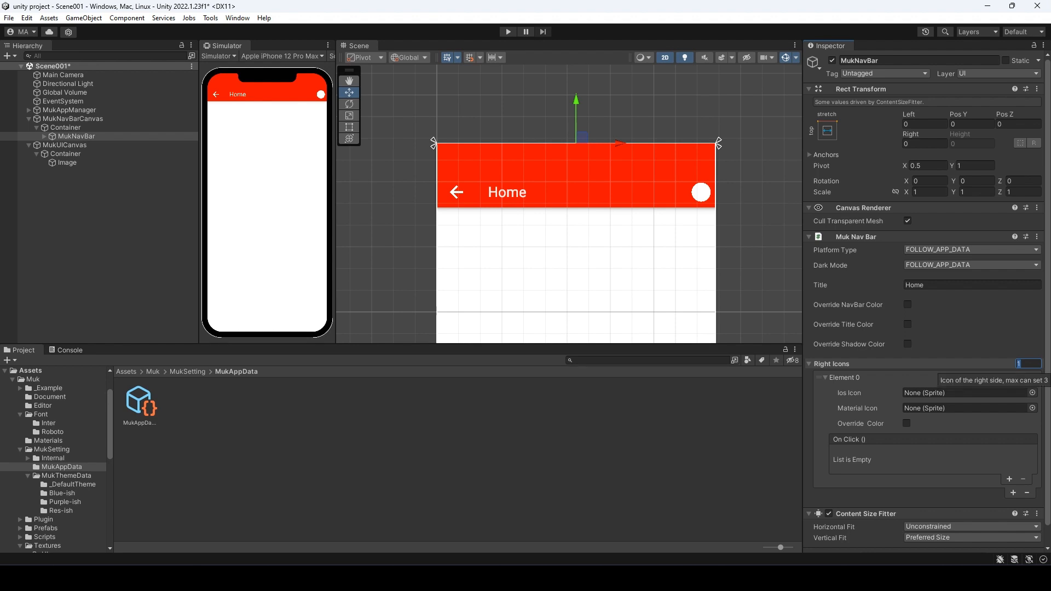
text(3)
key(Return)
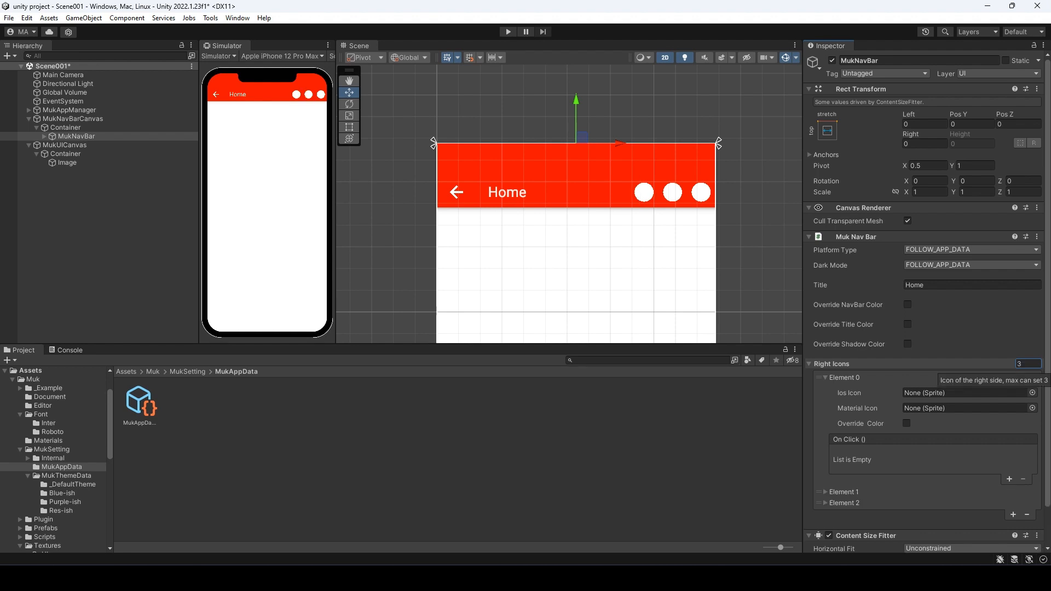
click(1029, 364)
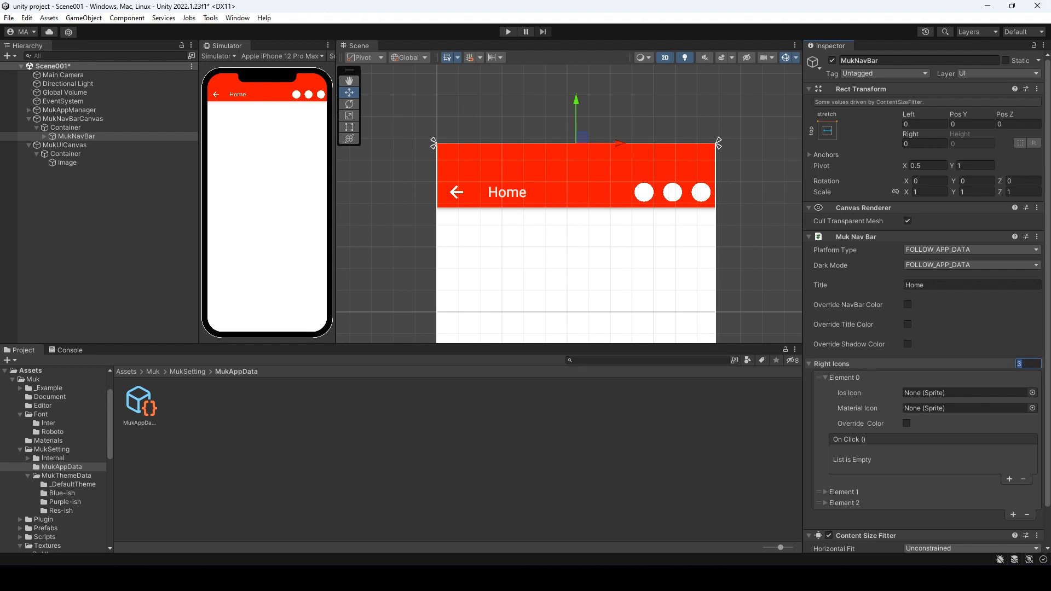
text(1)
key(Return)
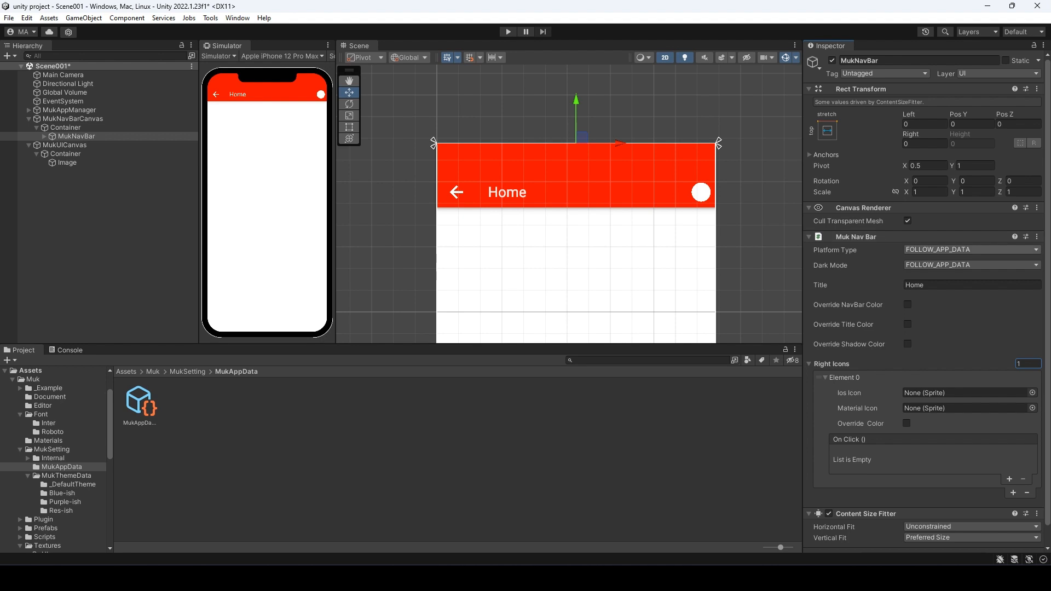
click(972, 249)
click(930, 274)
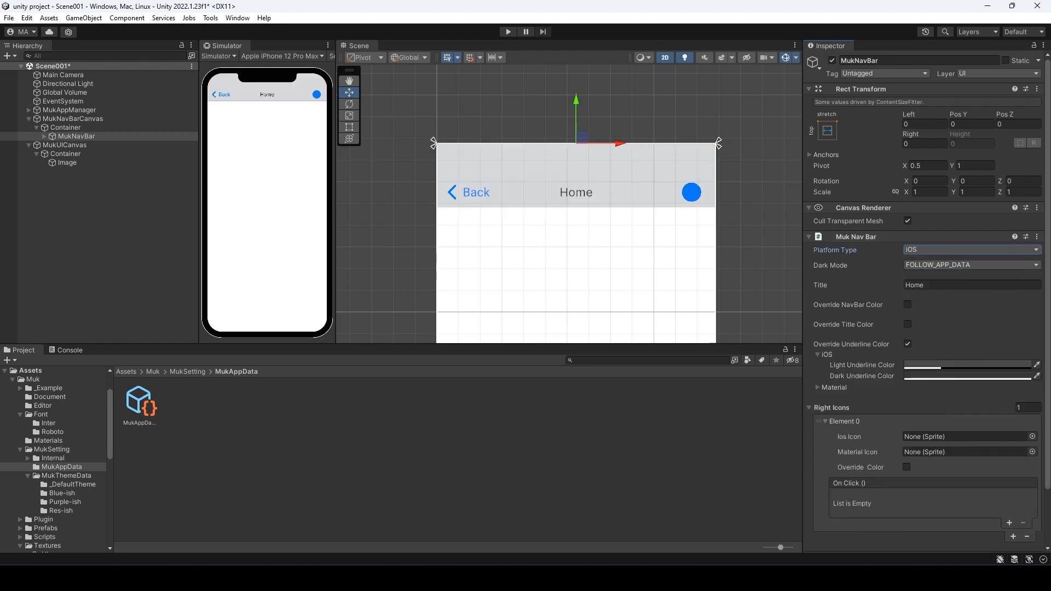
- Set the iOS right icon sprite to d_iconemptygravatar
scroll(926, 328, down, 2)
click(1032, 378)
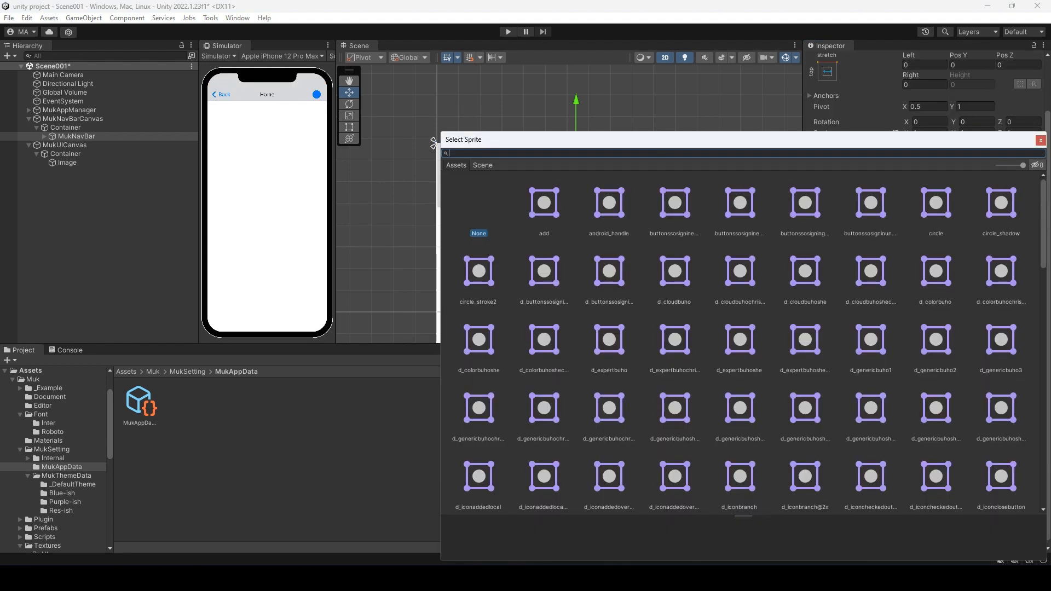
scroll(744, 342, down, 6)
click(740, 417)
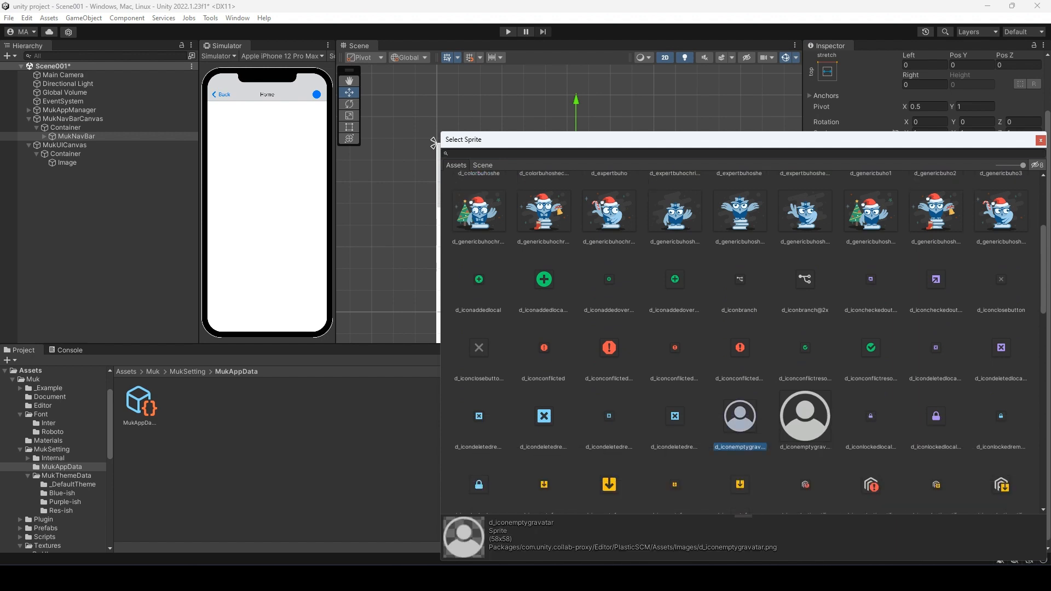
click(1041, 141)
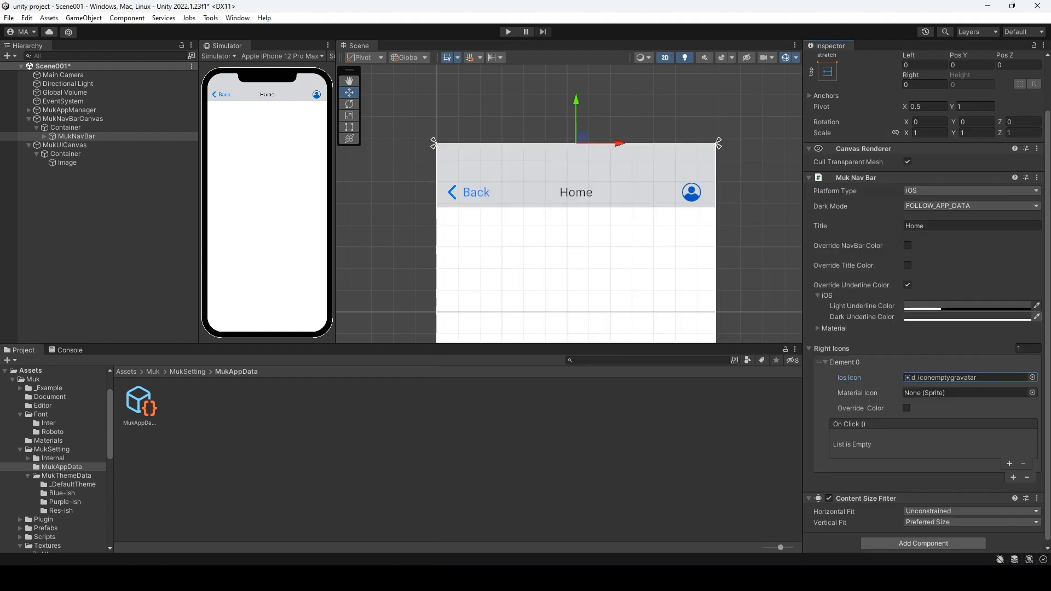
- Switch to Material style and use buttonssosigninemail@2x as the Material icon, comparing with iOS
click(972, 190)
click(943, 227)
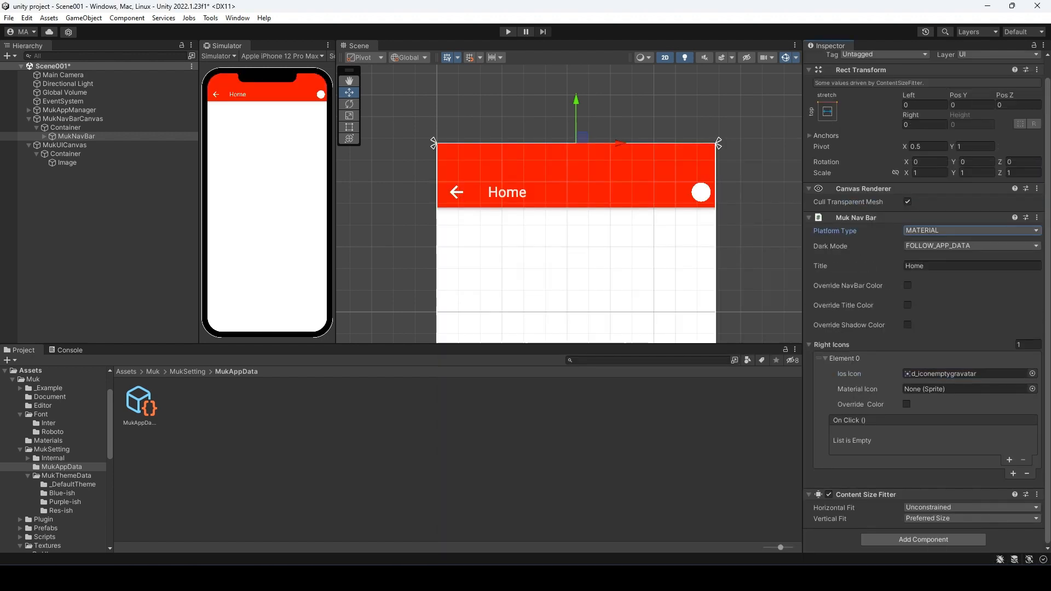
click(1032, 393)
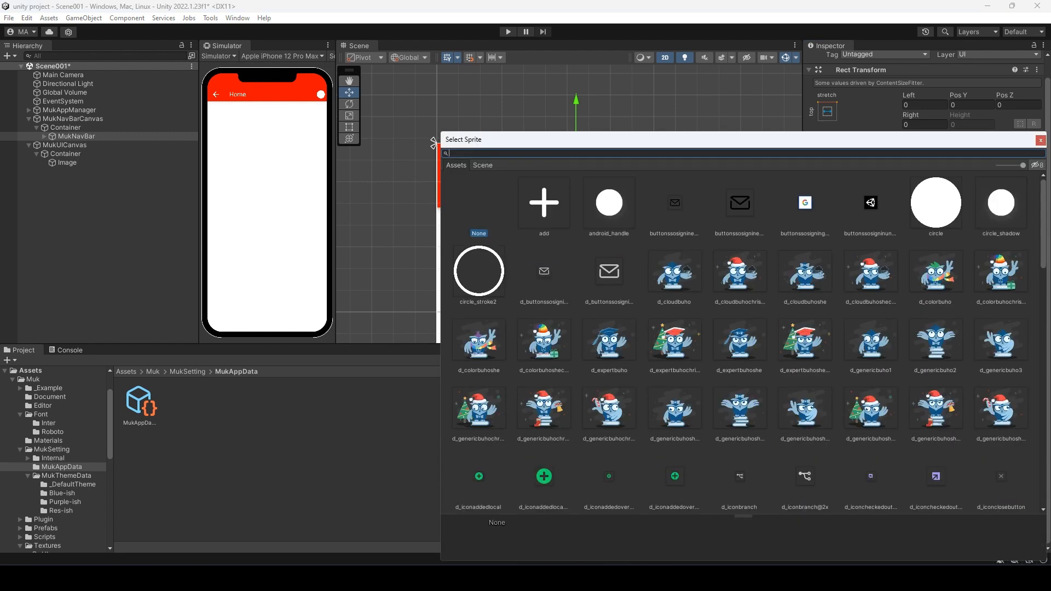
double_click(740, 203)
click(972, 230)
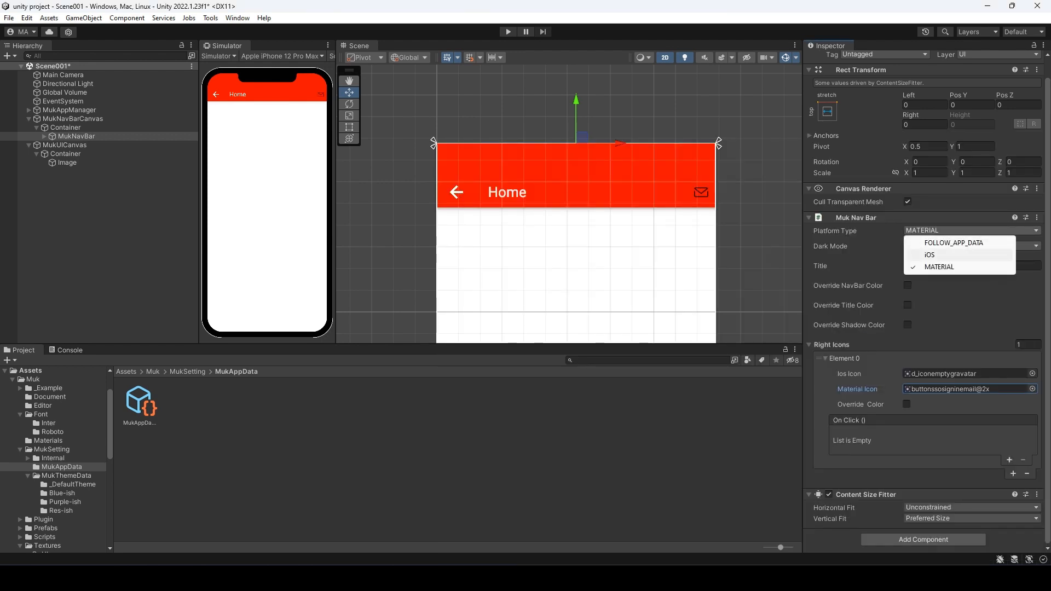
click(940, 255)
click(972, 231)
click(939, 267)
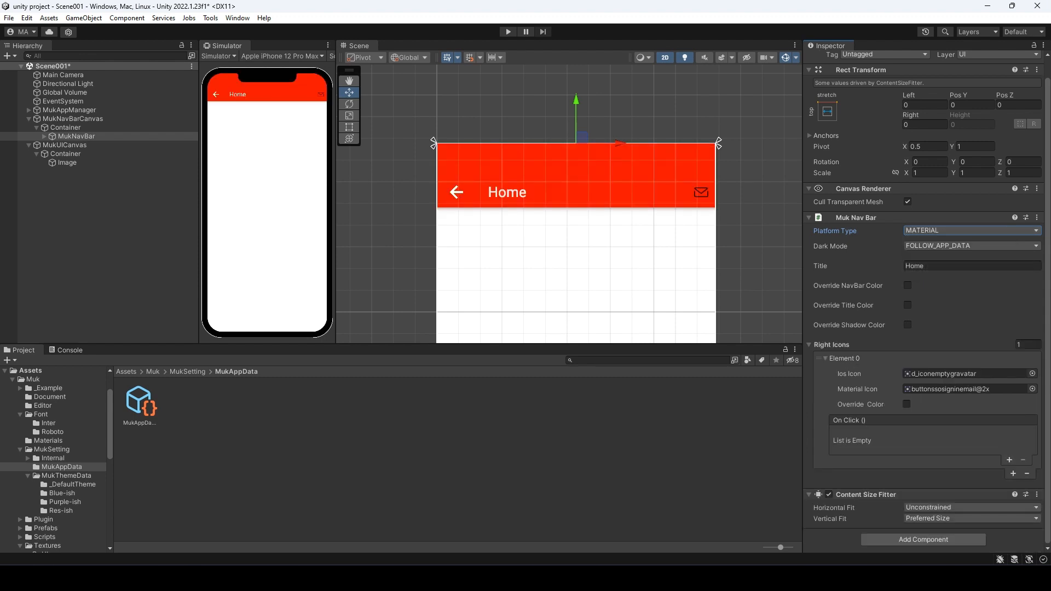
- Replace the Material icon with d_iconemptygravatar and enable the right icon's Override Color
click(1032, 389)
scroll(745, 340, down, 10)
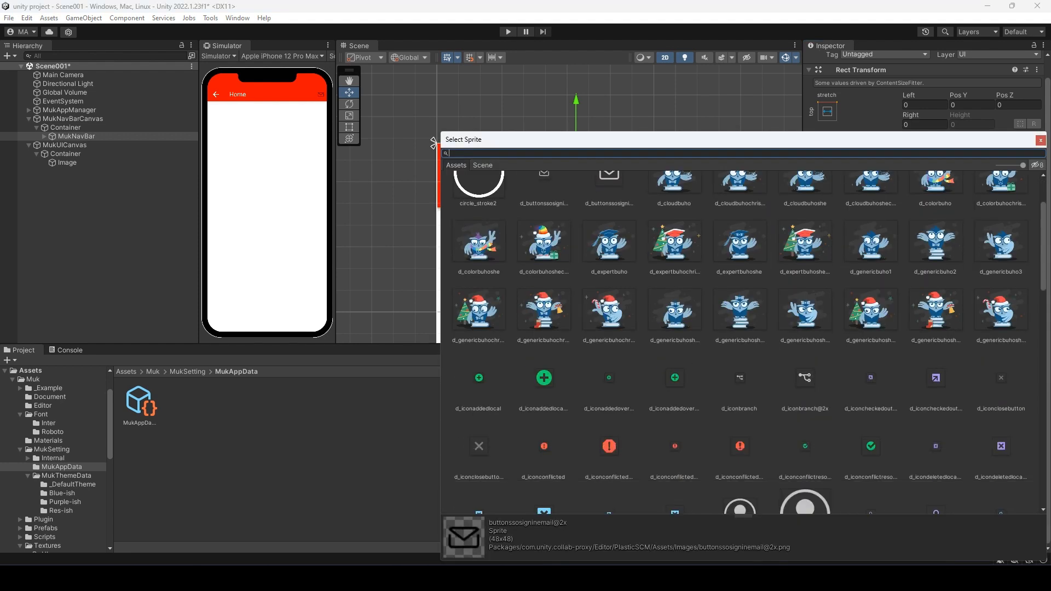
double_click(739, 416)
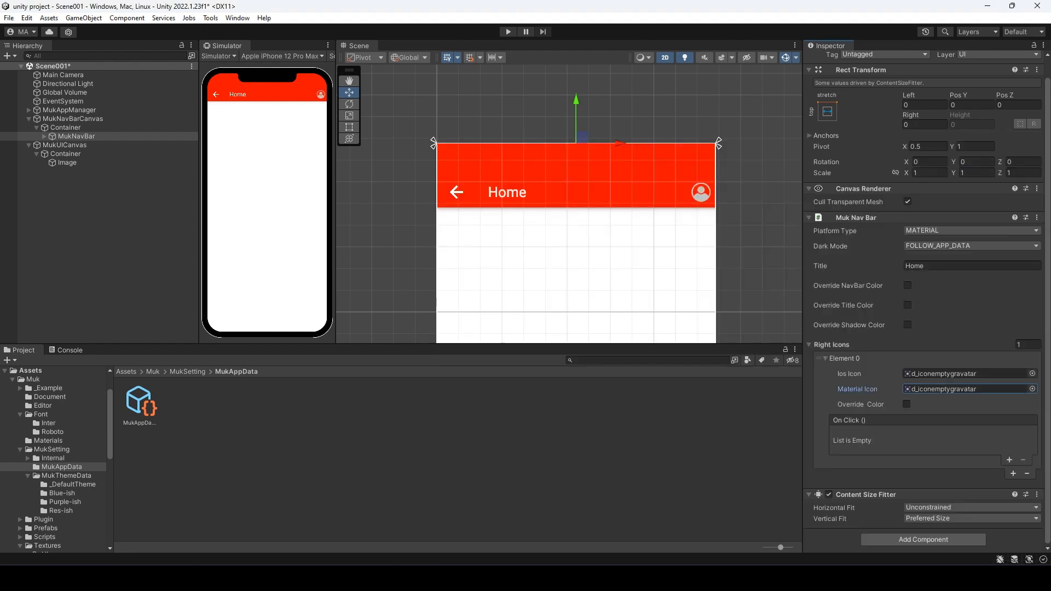
click(906, 404)
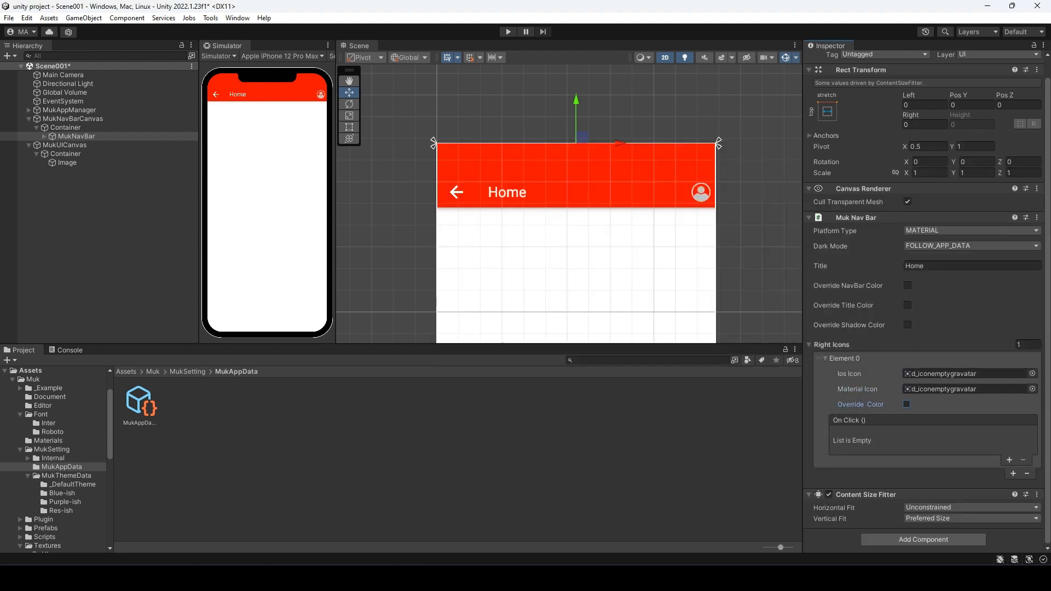
- Set the Material light colour of the right icon to bright blue
click(843, 426)
click(965, 436)
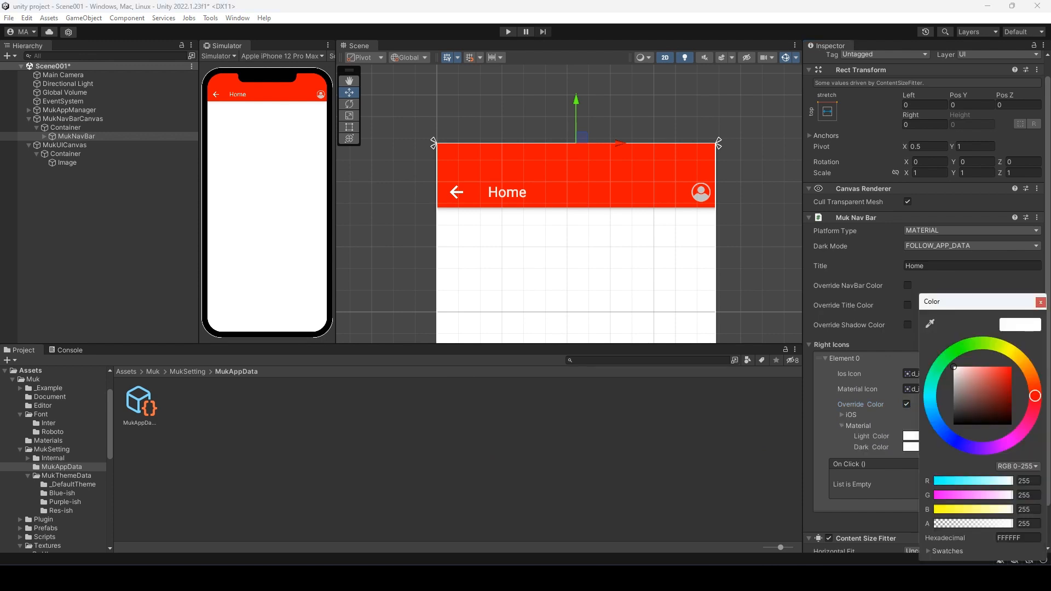
click(953, 439)
click(1011, 367)
click(1041, 302)
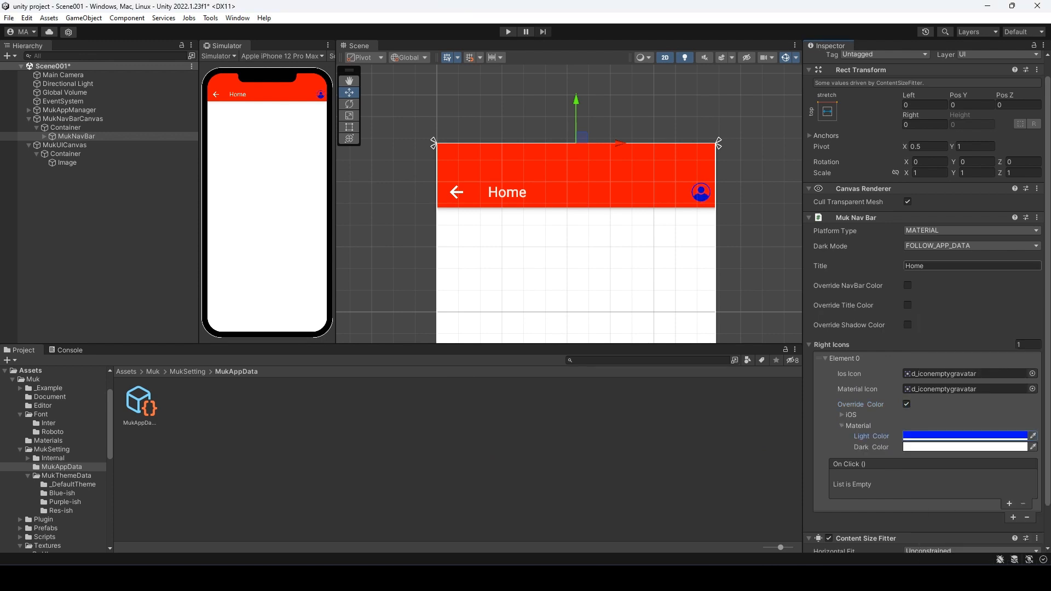
- Preview the bar in iOS style and set the iOS light icon colour to red
click(972, 231)
click(931, 255)
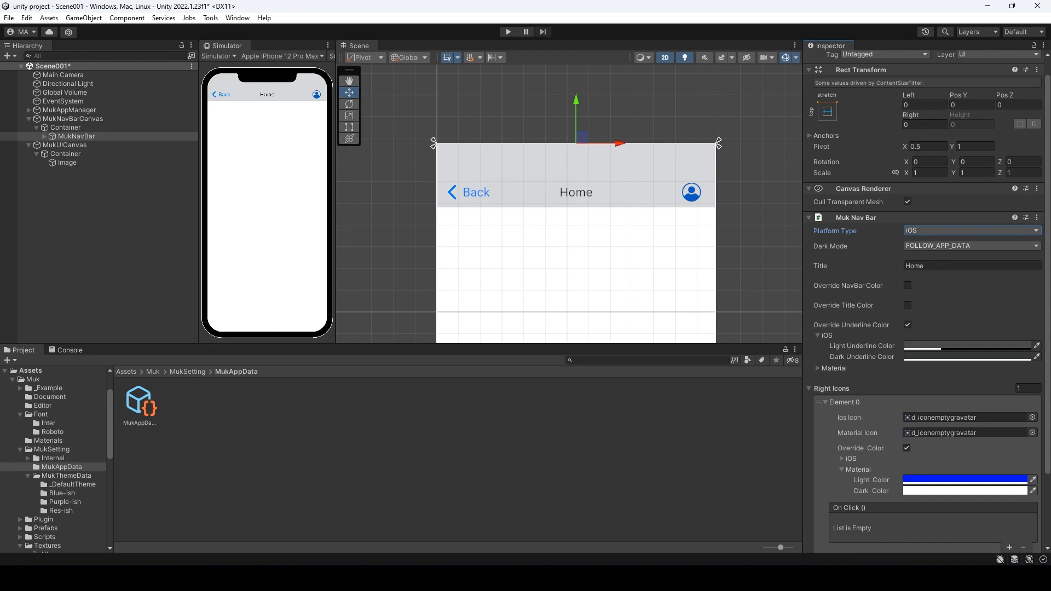
click(842, 458)
click(965, 469)
click(1035, 393)
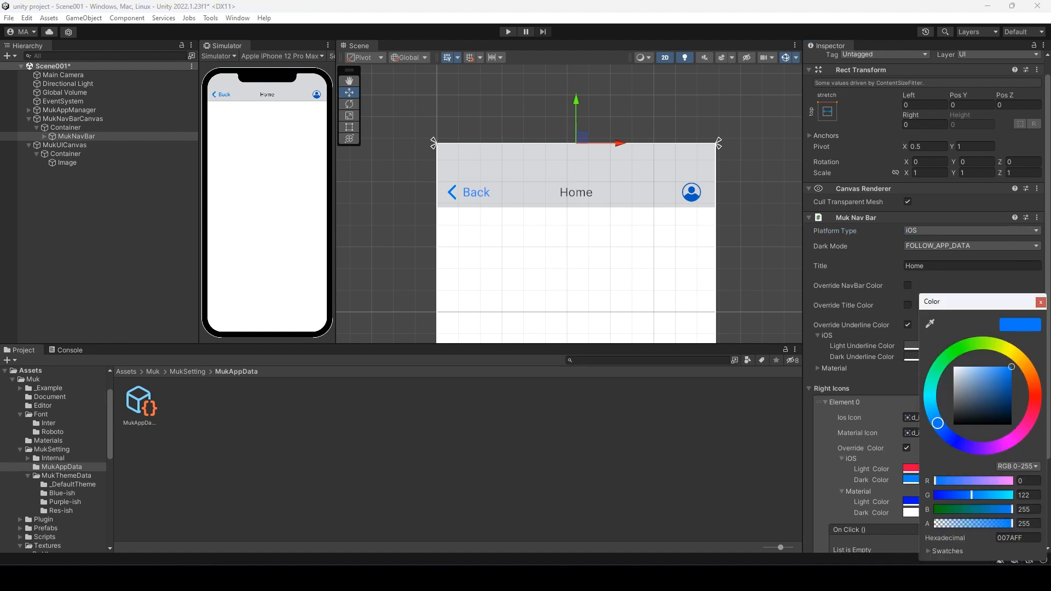
click(1040, 302)
- Set Platform Type to FOLLOW_APP_DATA, untick Override Color, and deselect the nav bar
scroll(964, 339, down, 1)
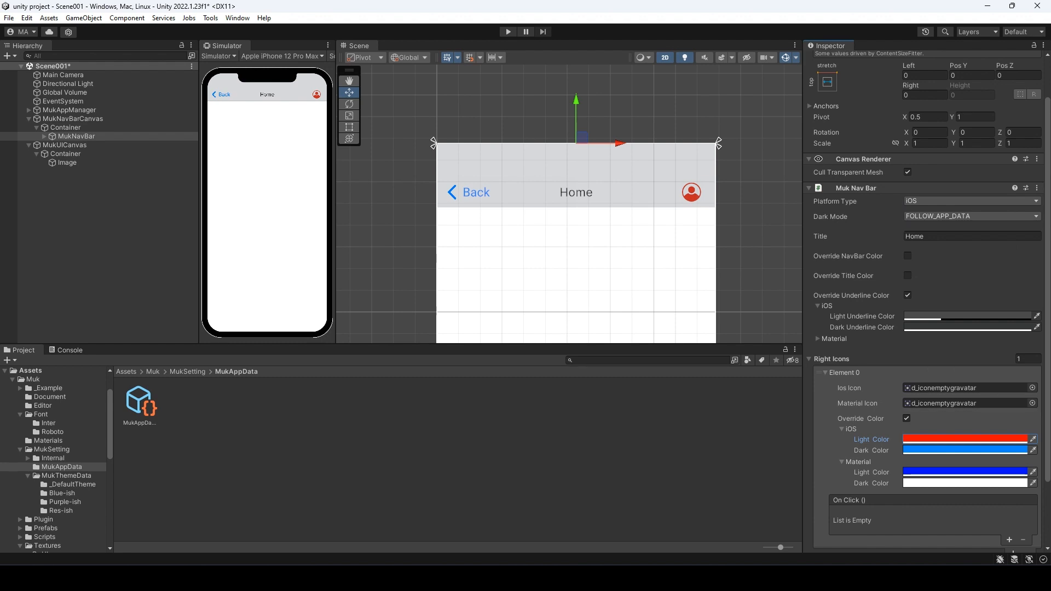
click(972, 202)
click(954, 212)
scroll(954, 219, down, 2)
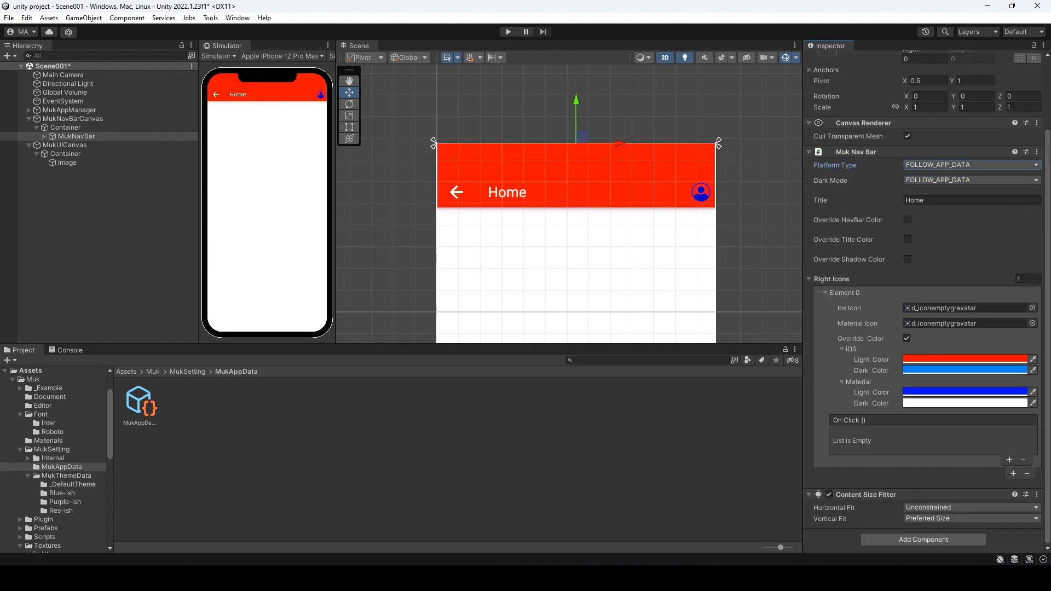
click(906, 338)
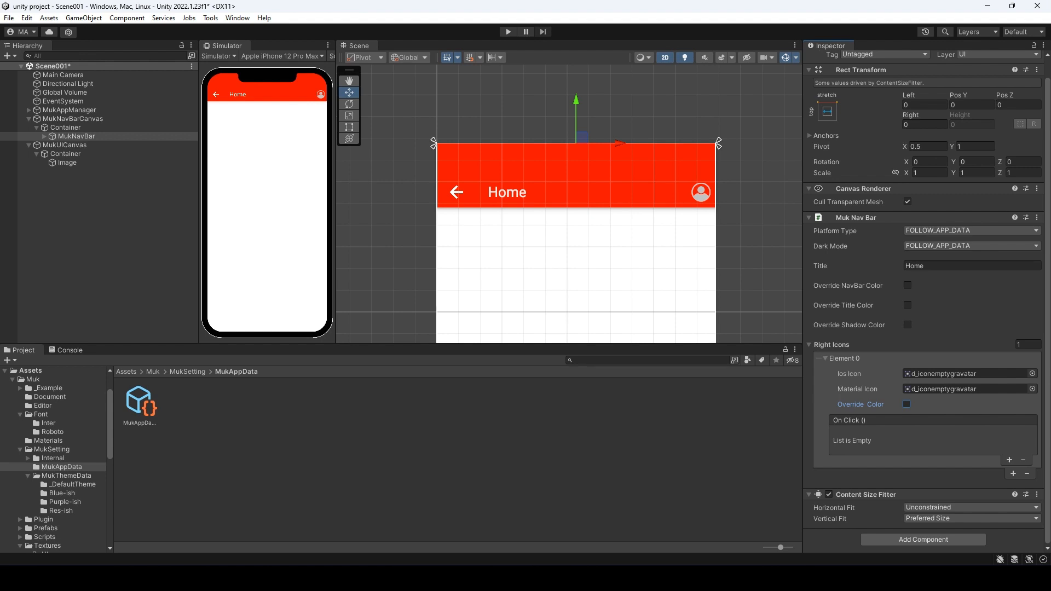
click(104, 236)
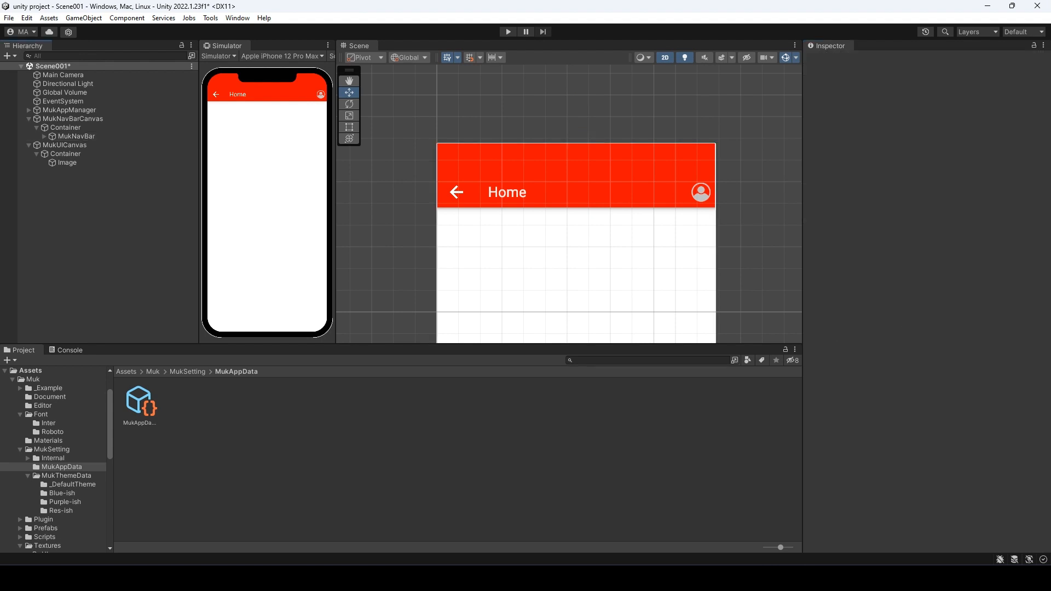
- Create a Scene002 scene asset in Assets/Scenes and load it in the Hierarchy beside Scene001
right_click(194, 425)
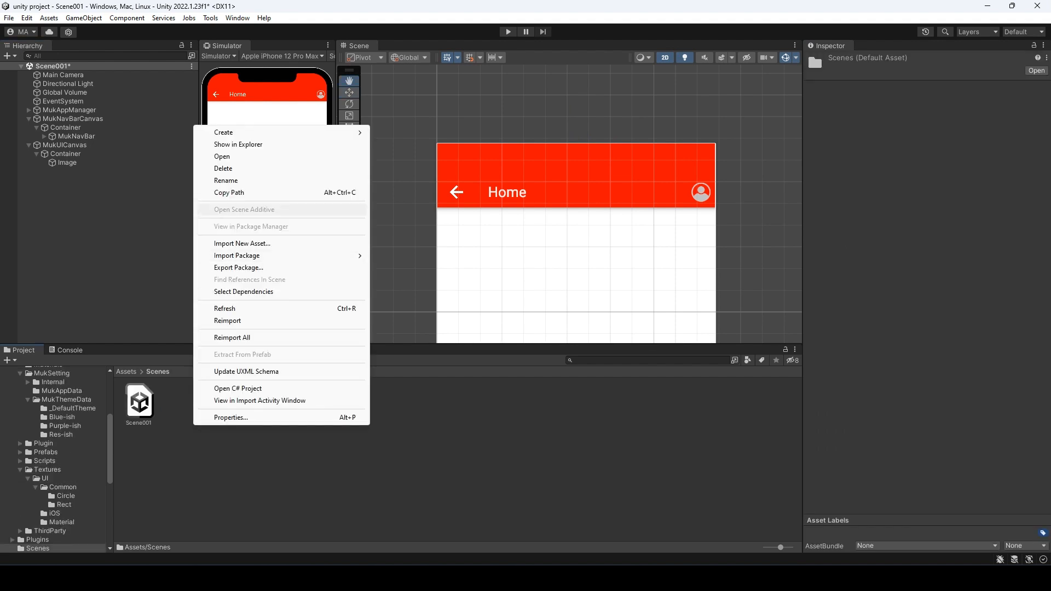
mouse_move(246, 133)
click(395, 209)
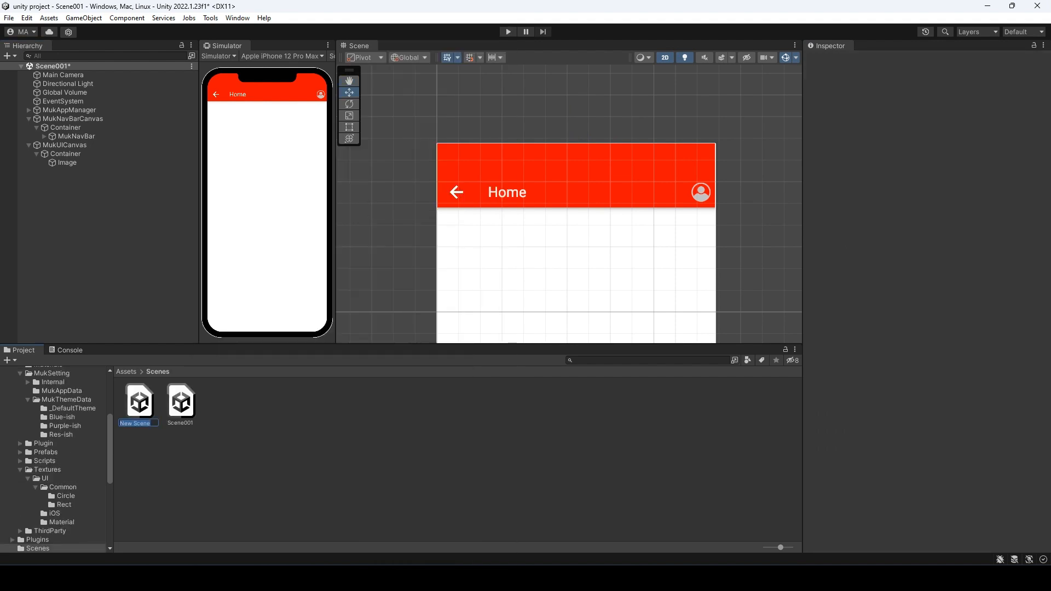
text(Scene002)
key(Return)
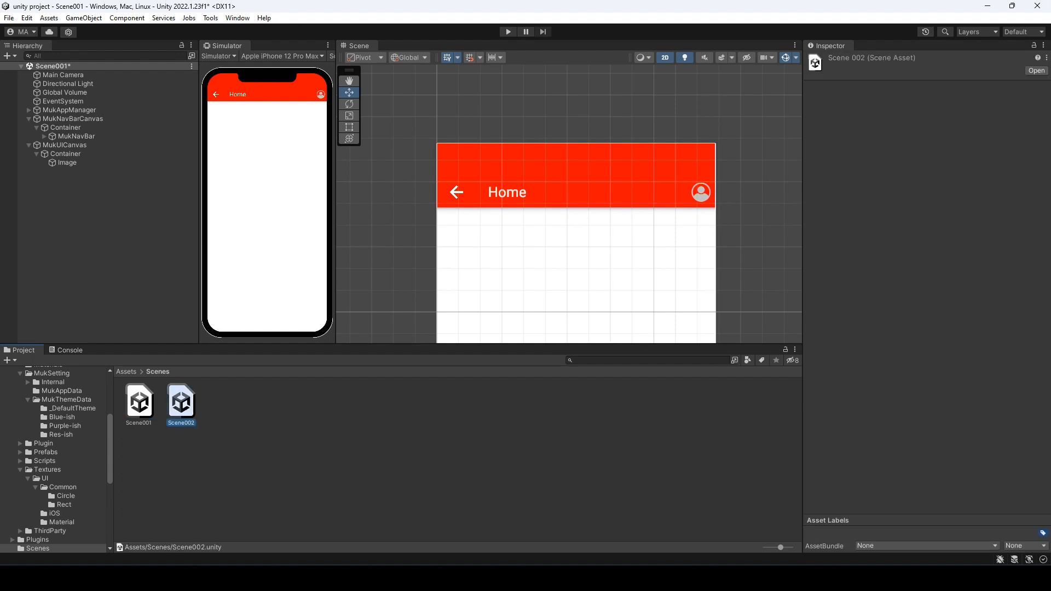
drag(181, 402, 87, 219)
click(88, 235)
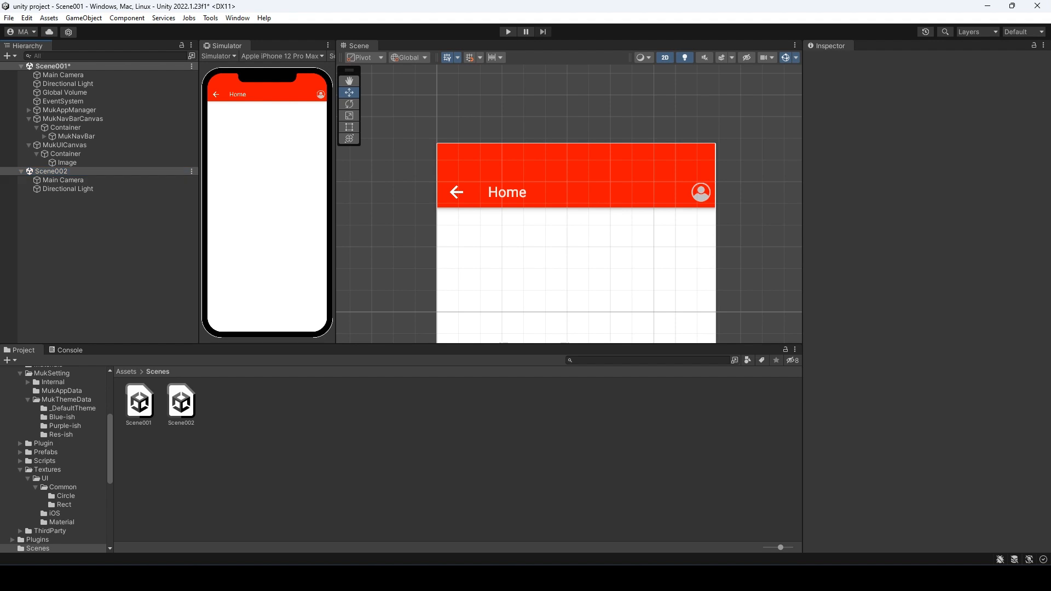
- Add a Muk Nav Bar to Scene002 and disable Scene001's MukNavBarCanvas
right_click(68, 223)
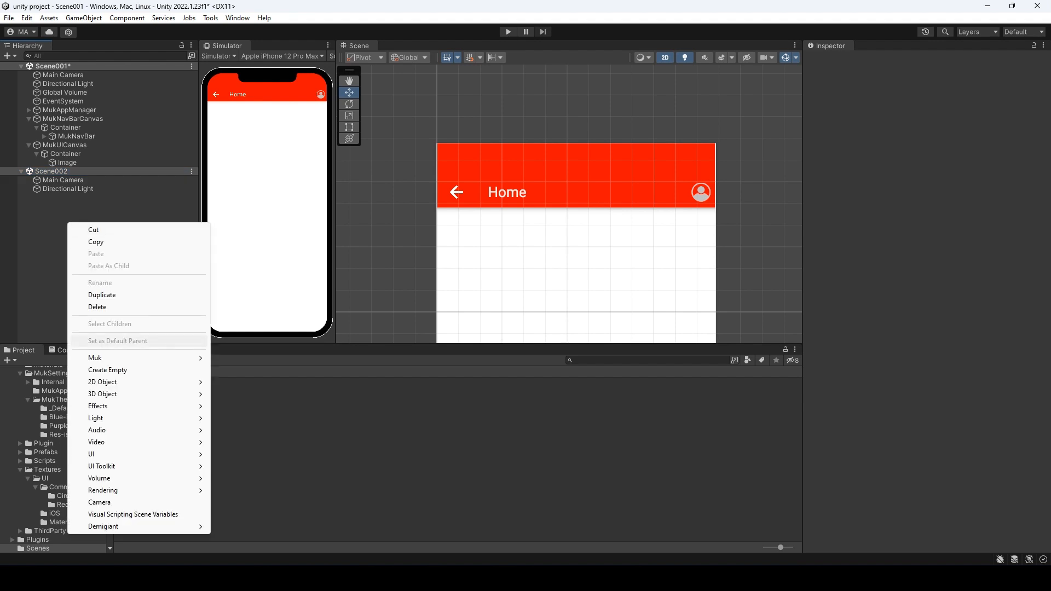
mouse_move(98, 357)
click(240, 392)
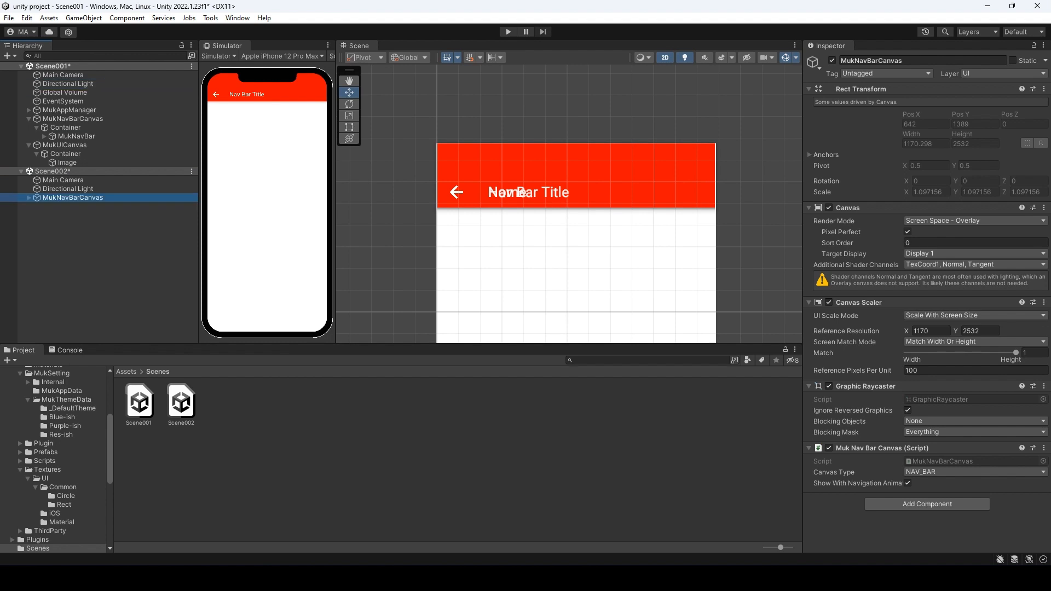
click(73, 119)
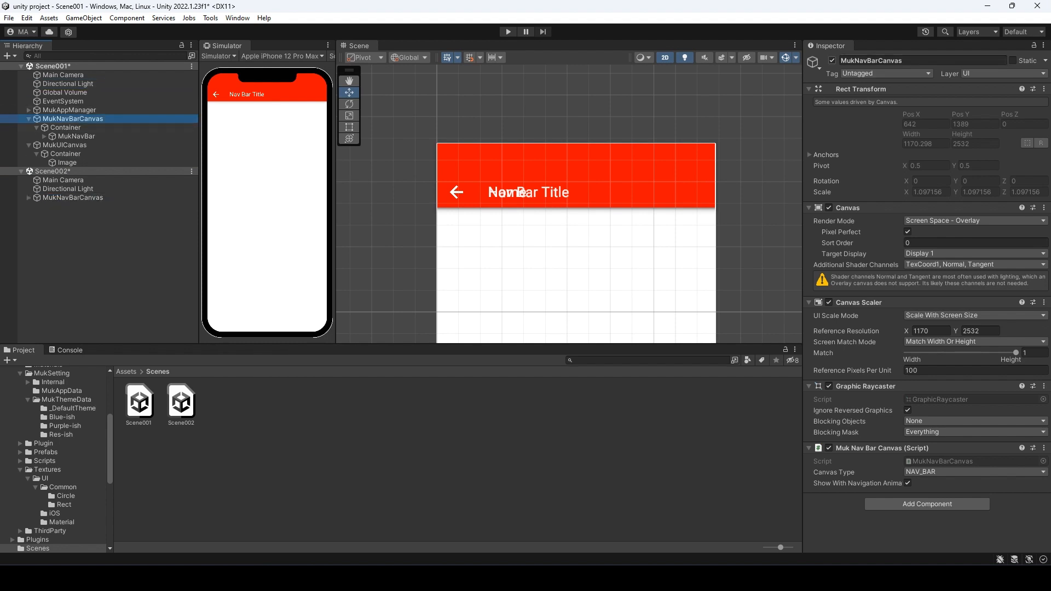
click(832, 60)
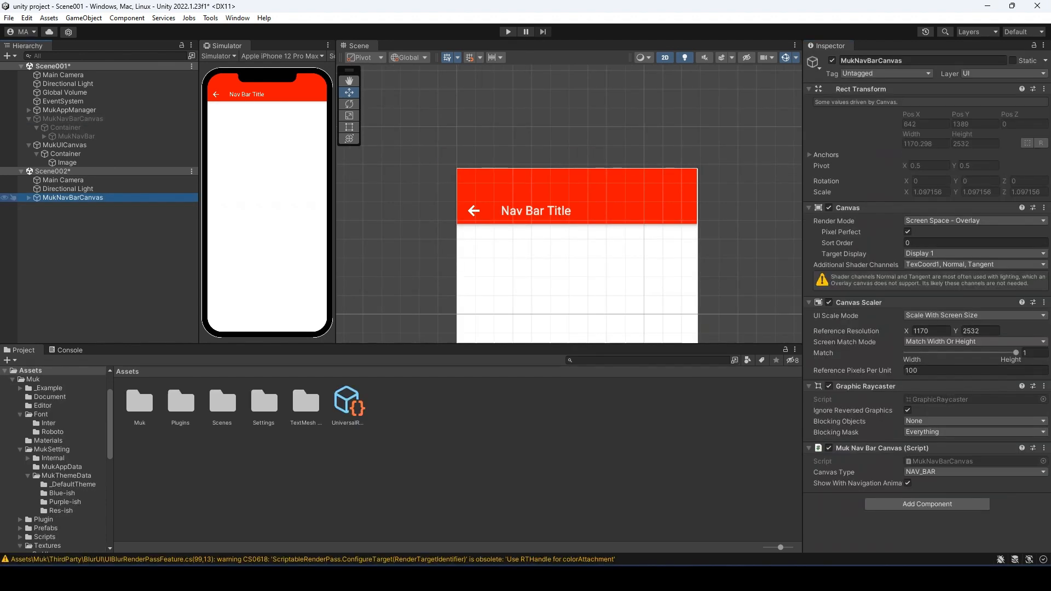
- Title Scene002's MukNavBar 'Profile' and delete Scene002's Main Camera
click(36, 207)
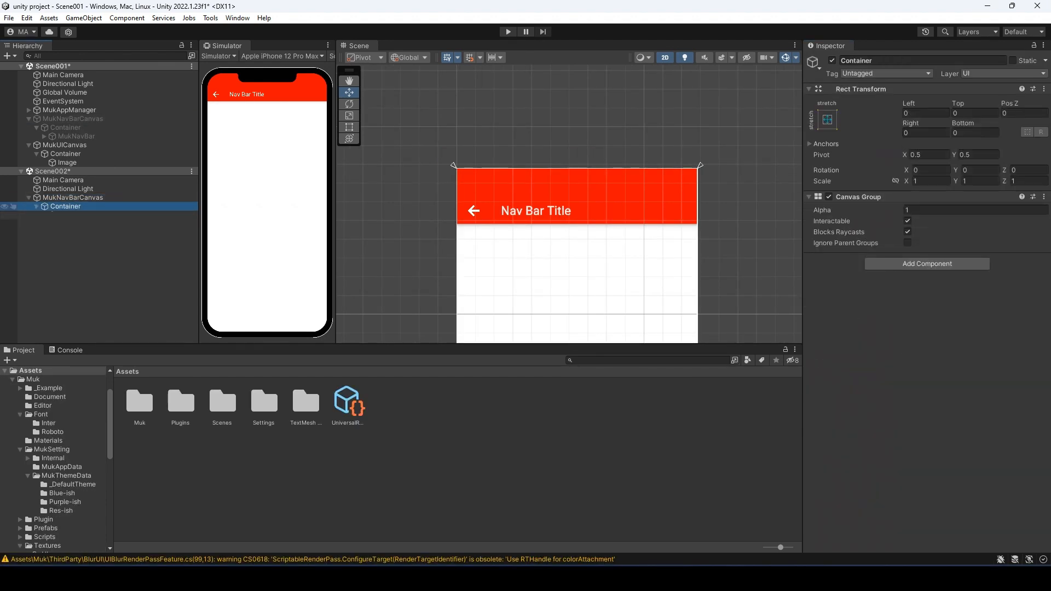
click(76, 215)
click(974, 285)
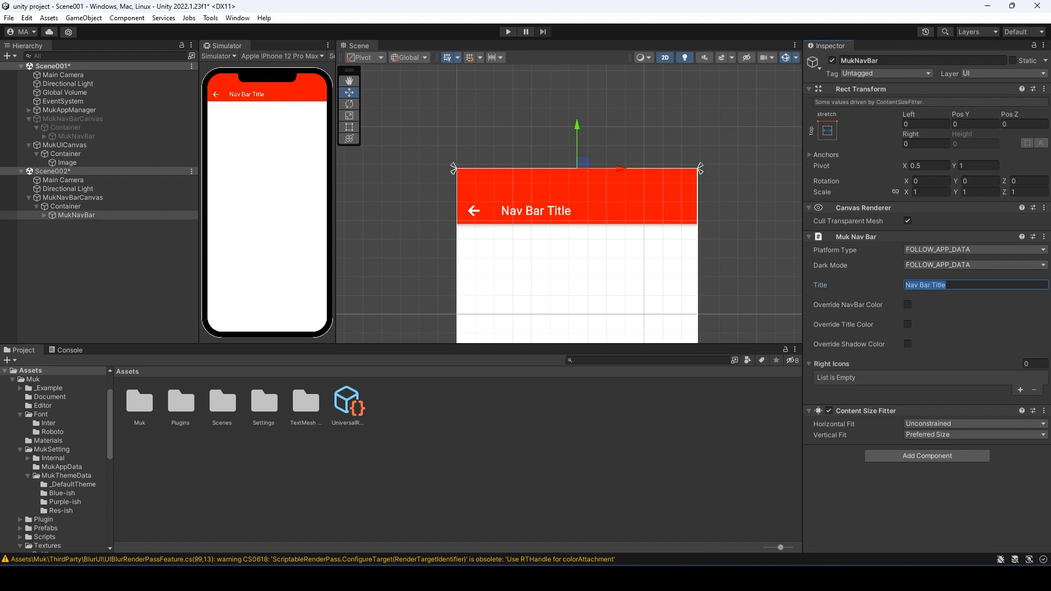
text(Prfile)
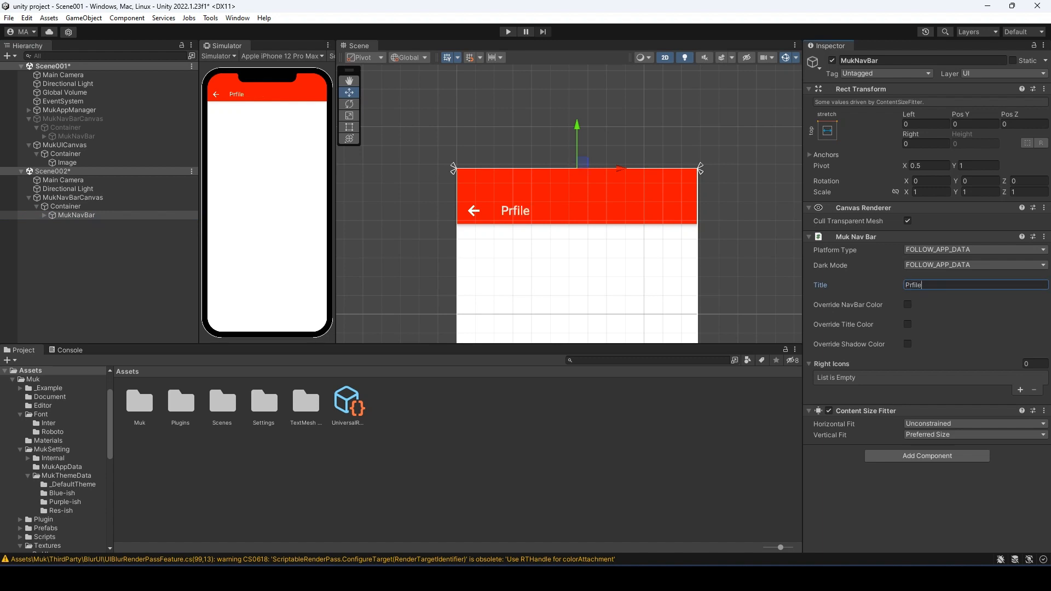
key(BackSpace)
key(BackSpace)
text(ofile)
click(303, 376)
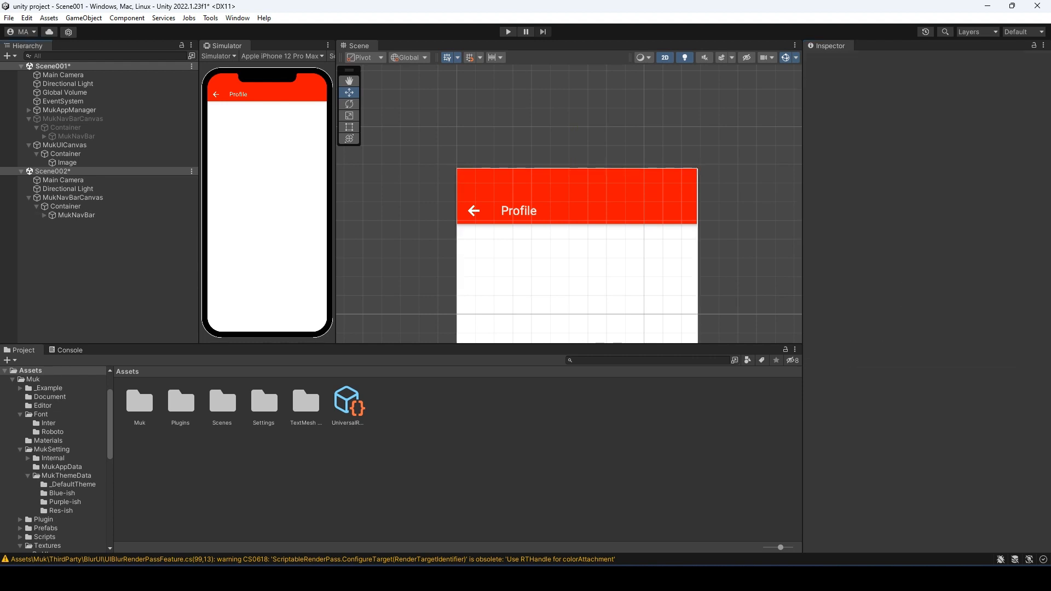
click(63, 180)
key(Delete)
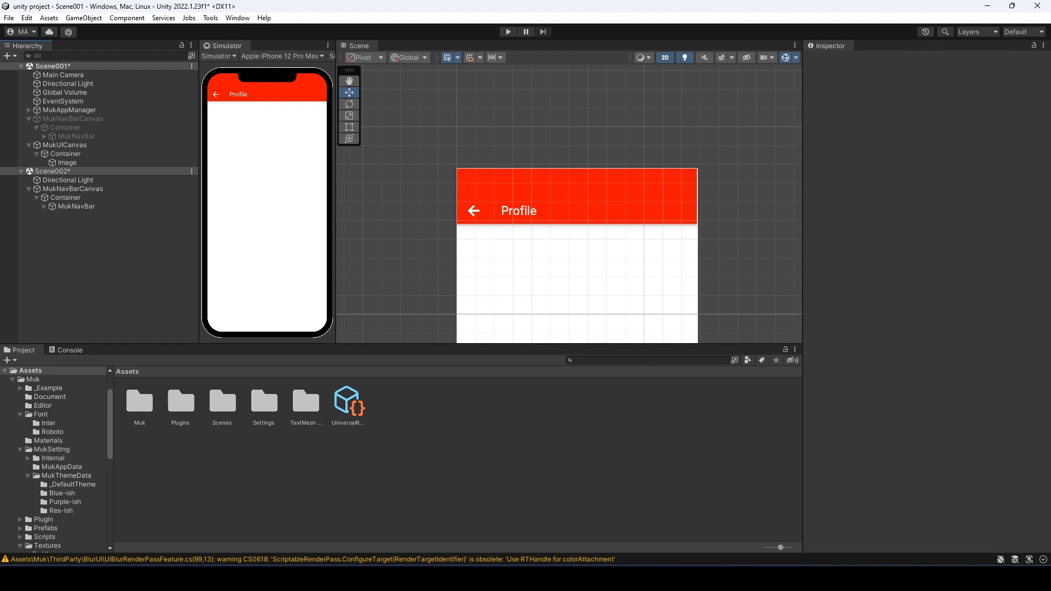
- Add a MukUICanvas with an Image under its Container, stretched to fill the parent
right_click(63, 236)
mouse_move(109, 370)
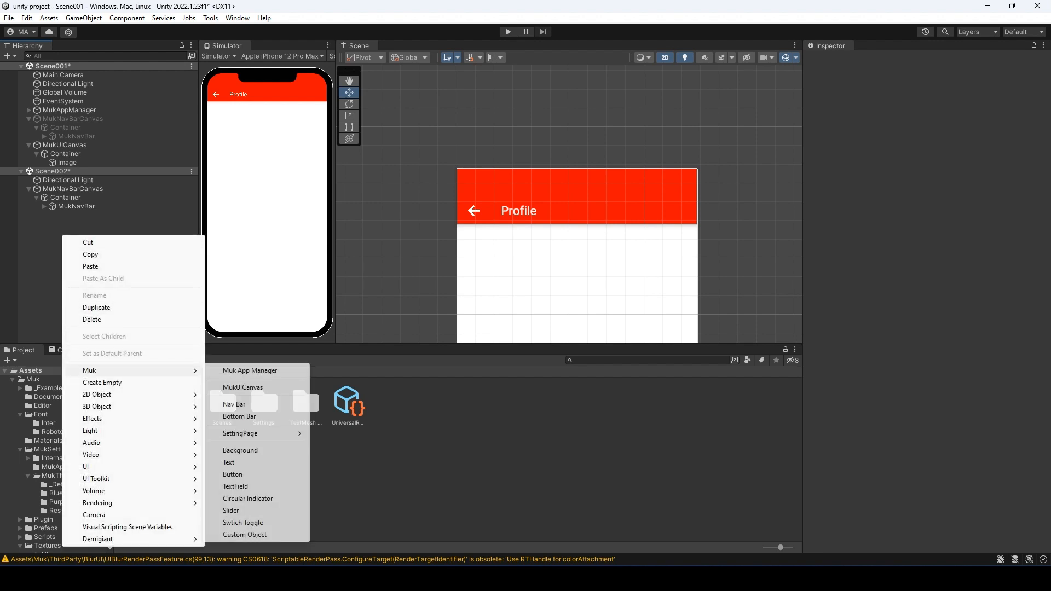
click(304, 386)
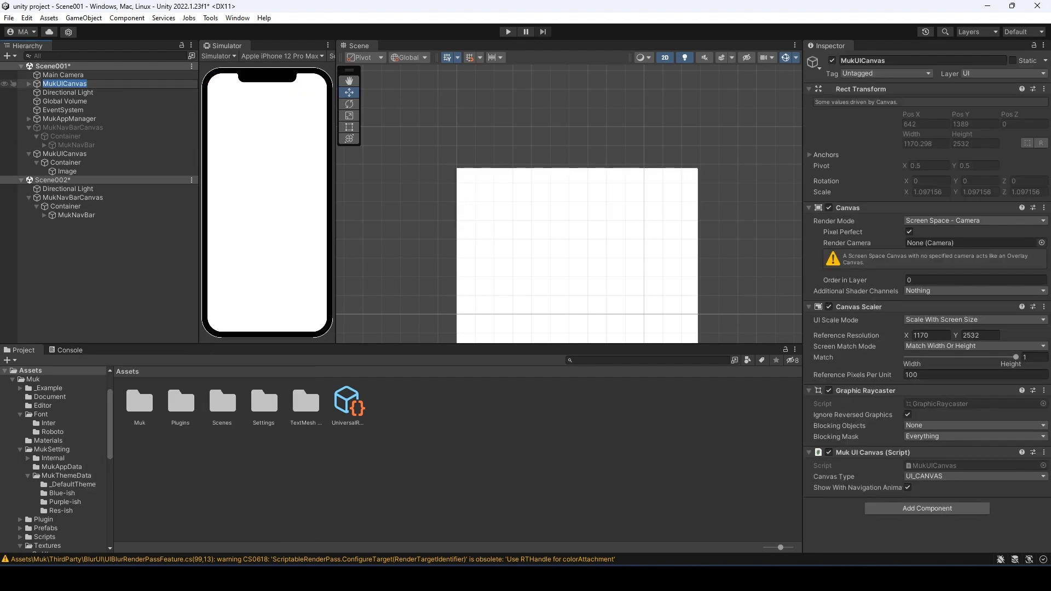
click(29, 215)
click(61, 224)
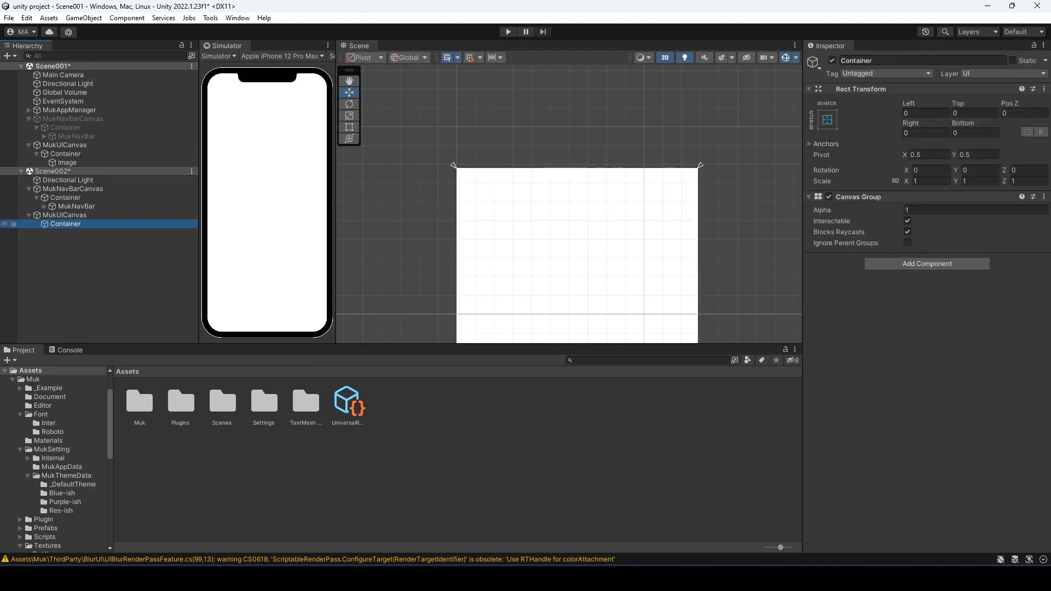
right_click(65, 224)
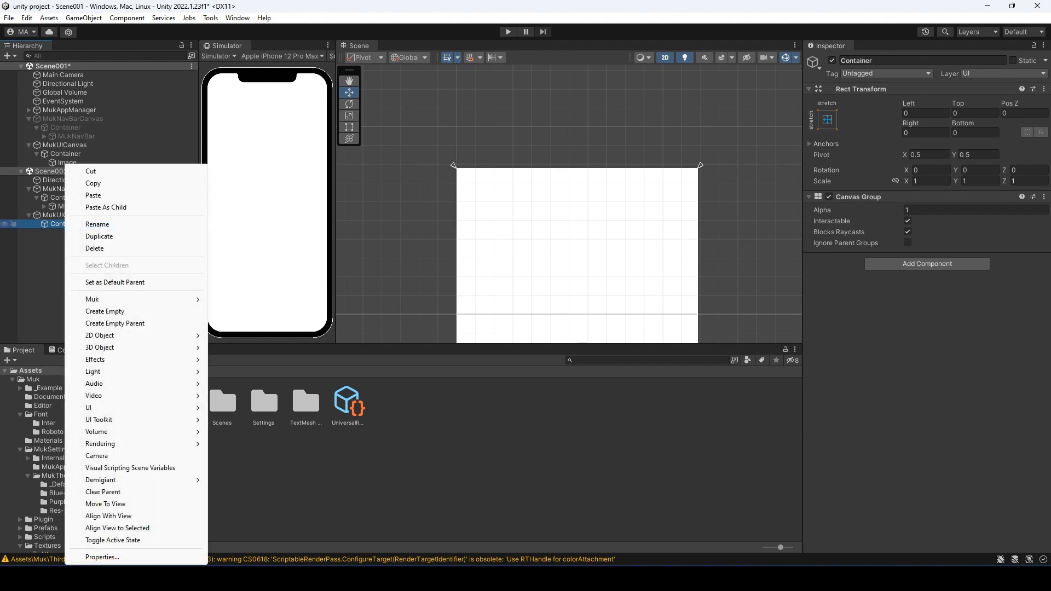
mouse_move(137, 407)
click(225, 409)
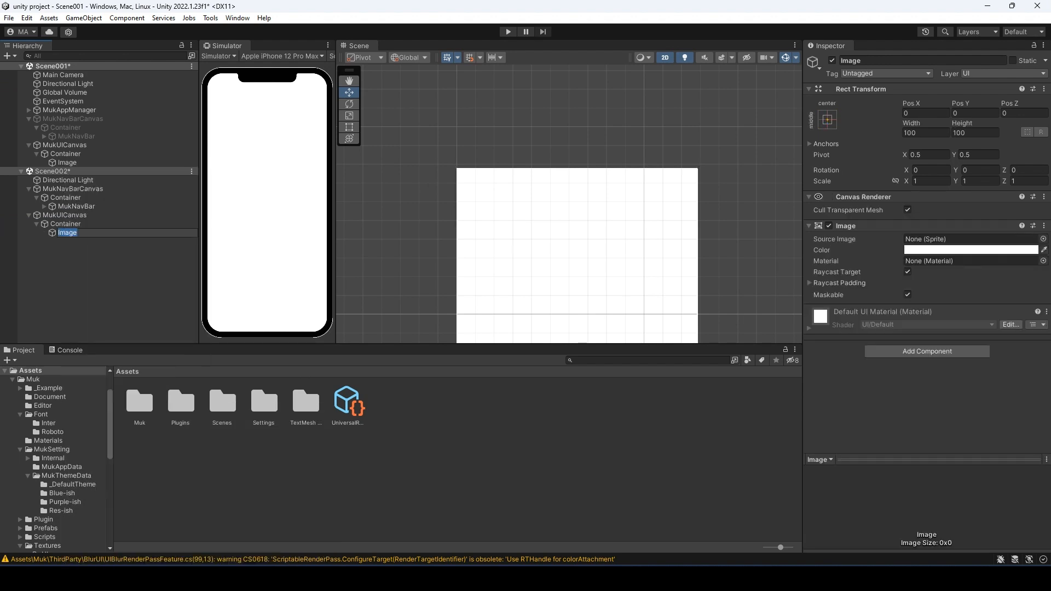
key(Return)
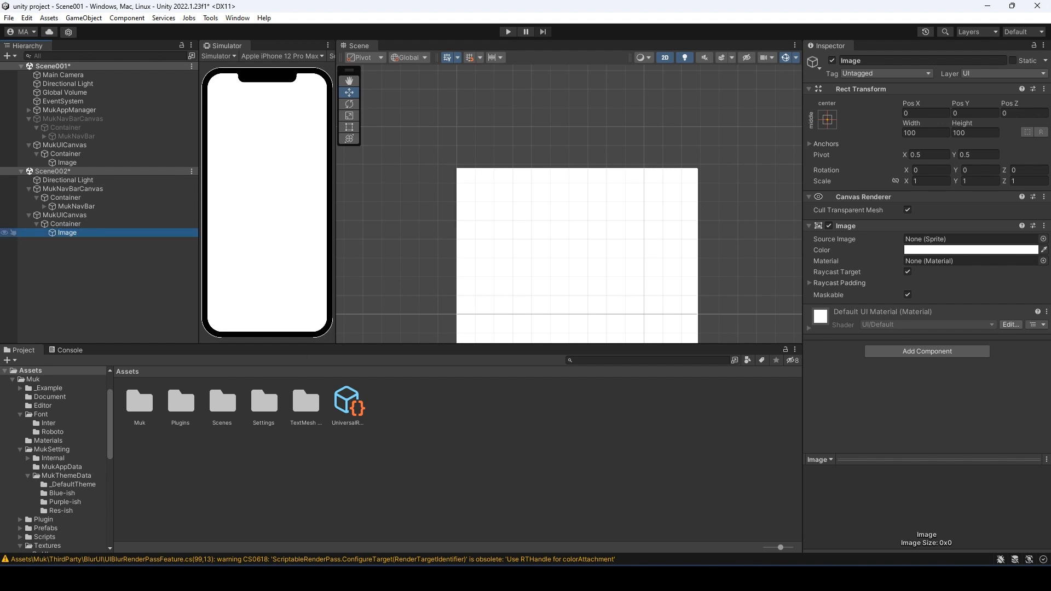
click(827, 120)
alt+click(946, 284)
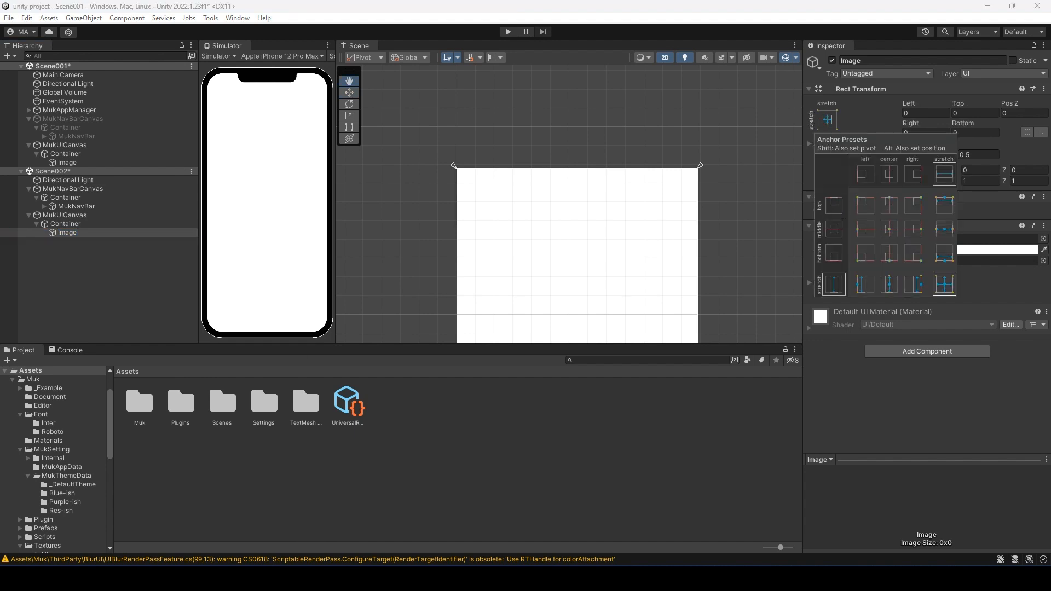
click(104, 279)
- Set the MukUICanvas Order in Layer to 1
click(72, 189)
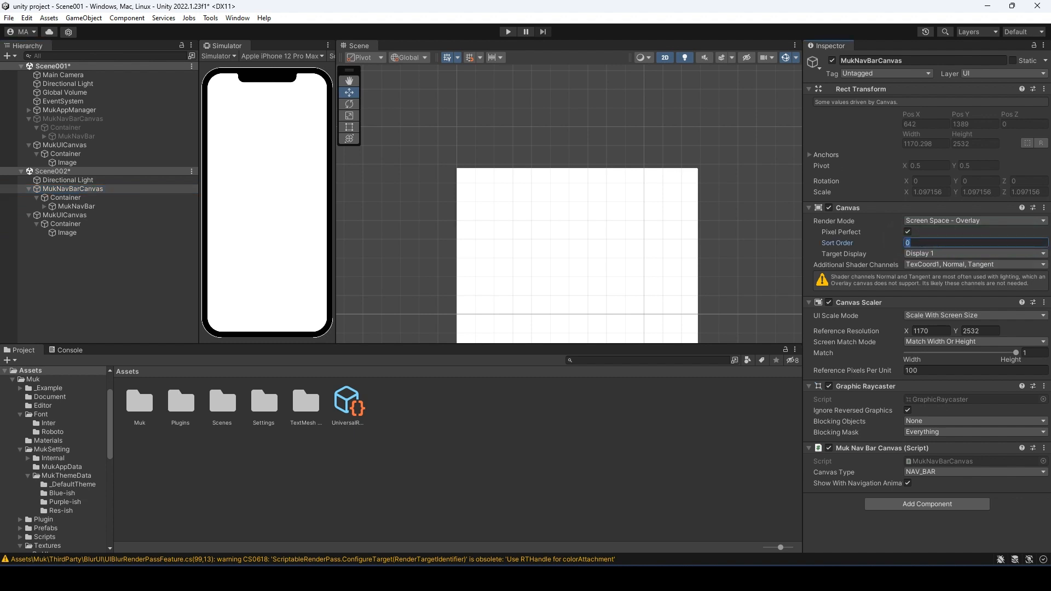
click(65, 215)
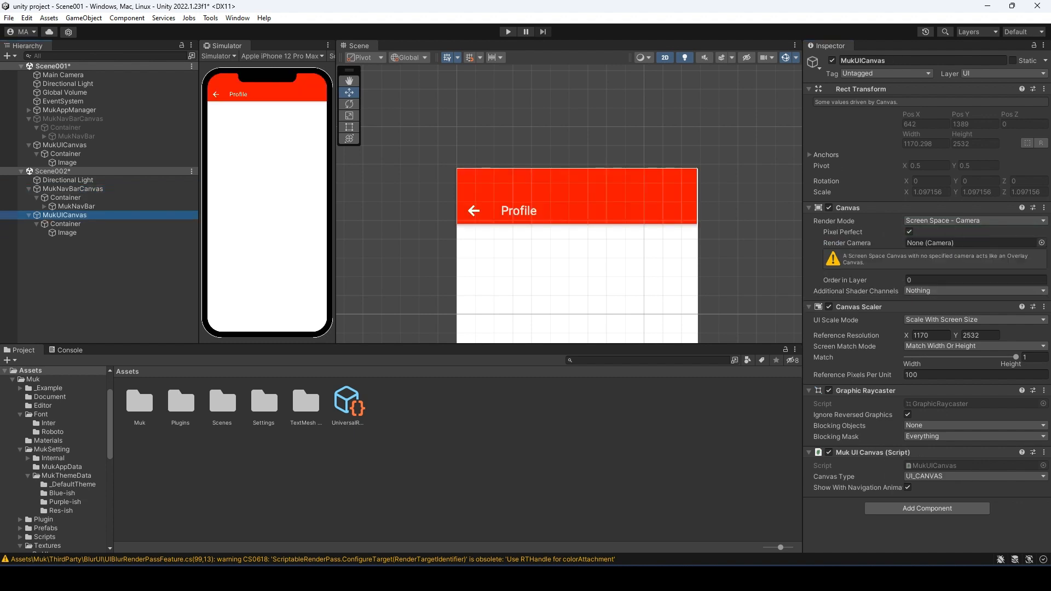
click(962, 279)
text(1)
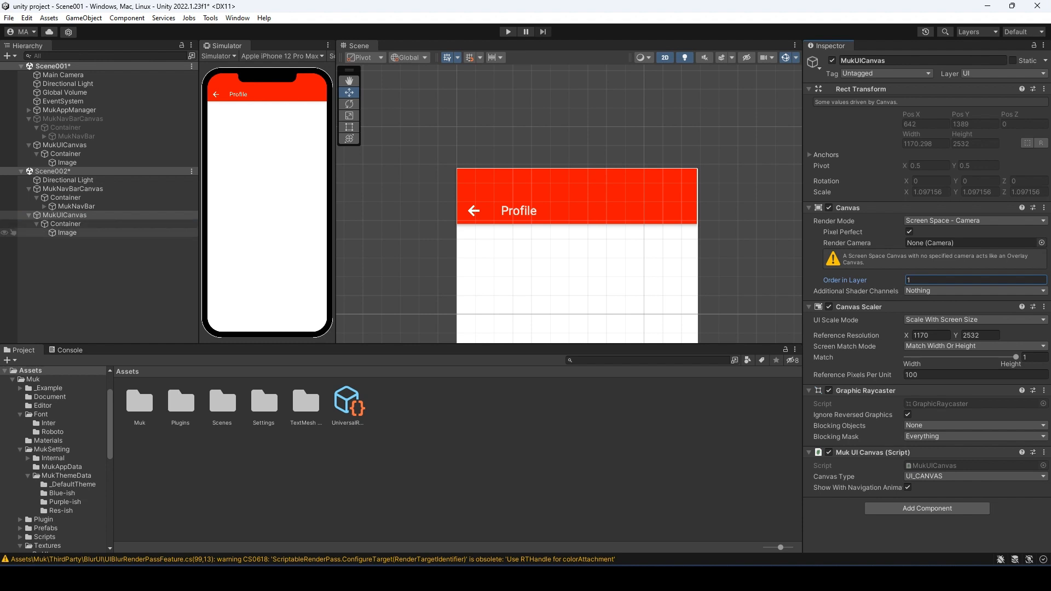
- Colour the Image green
click(67, 233)
click(963, 250)
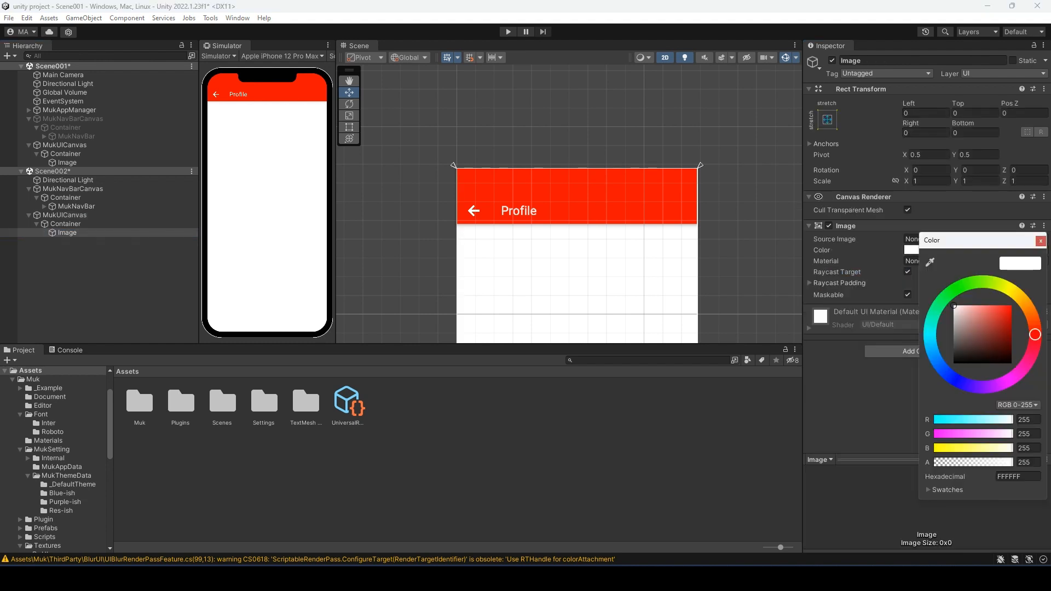
click(966, 316)
drag(965, 285, 976, 283)
click(1003, 323)
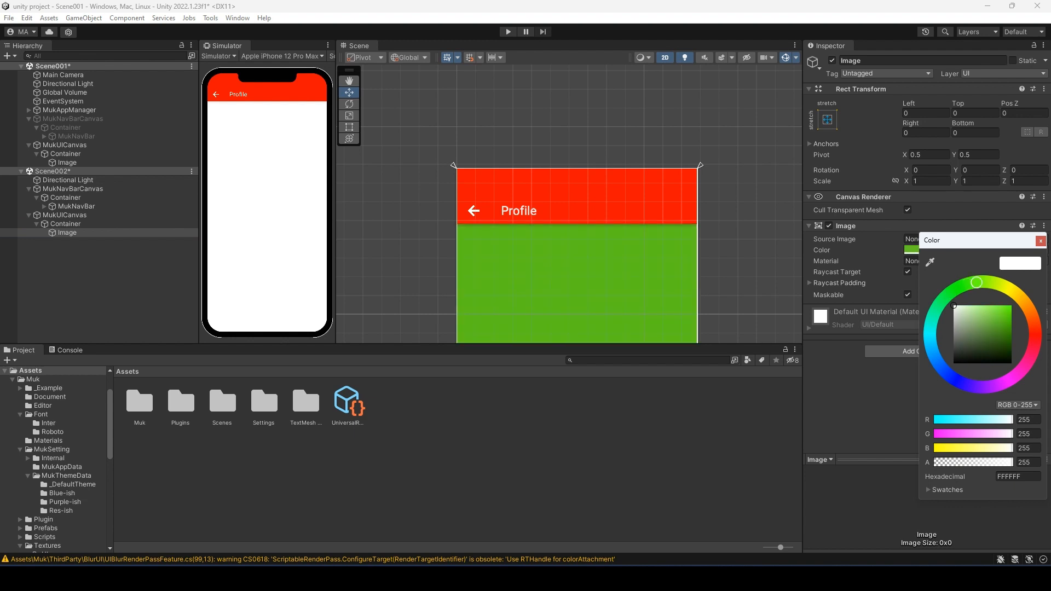
click(1040, 241)
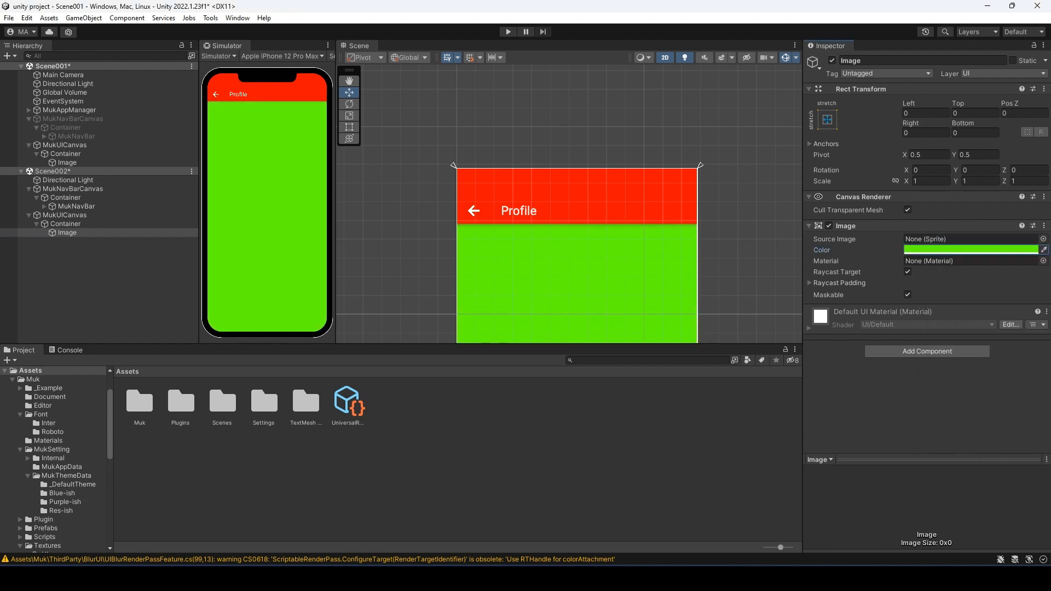
click(101, 285)
- Darken the Image to 3E9F00 and save the open scenes with Ctrl+S
click(68, 232)
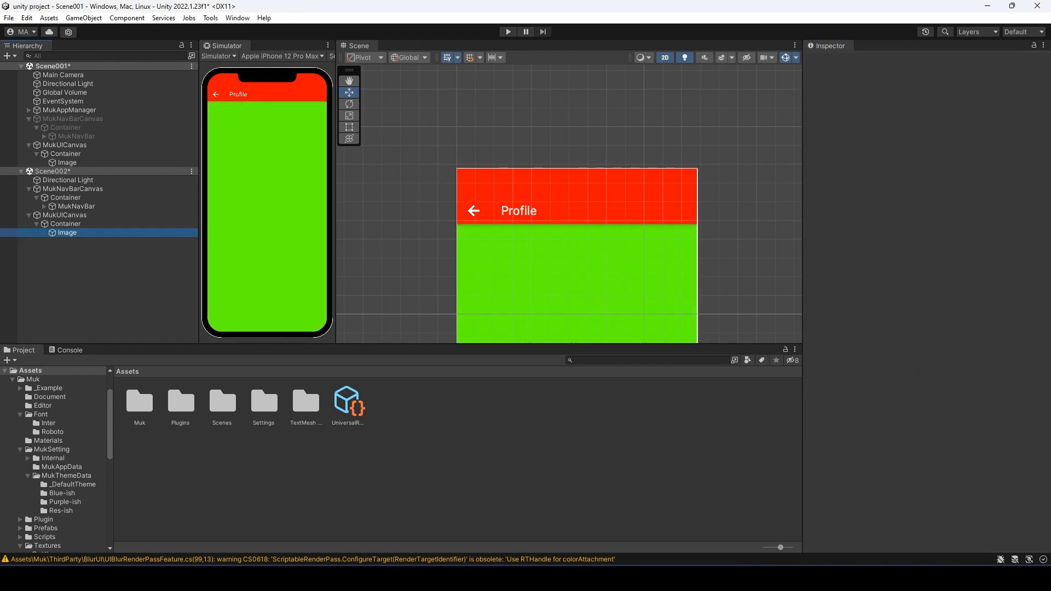
click(967, 249)
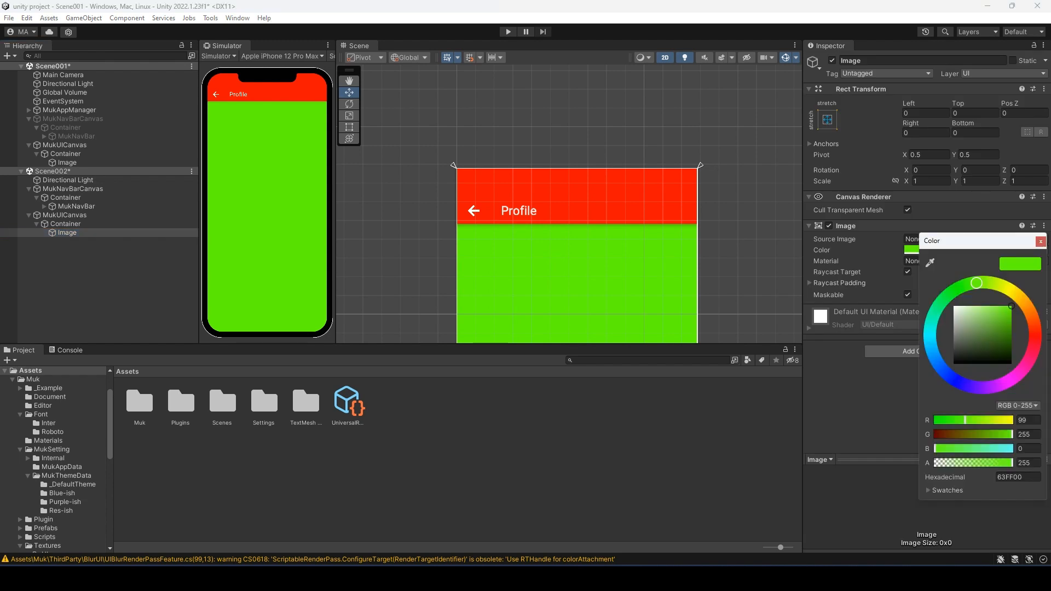
drag(981, 309, 1012, 332)
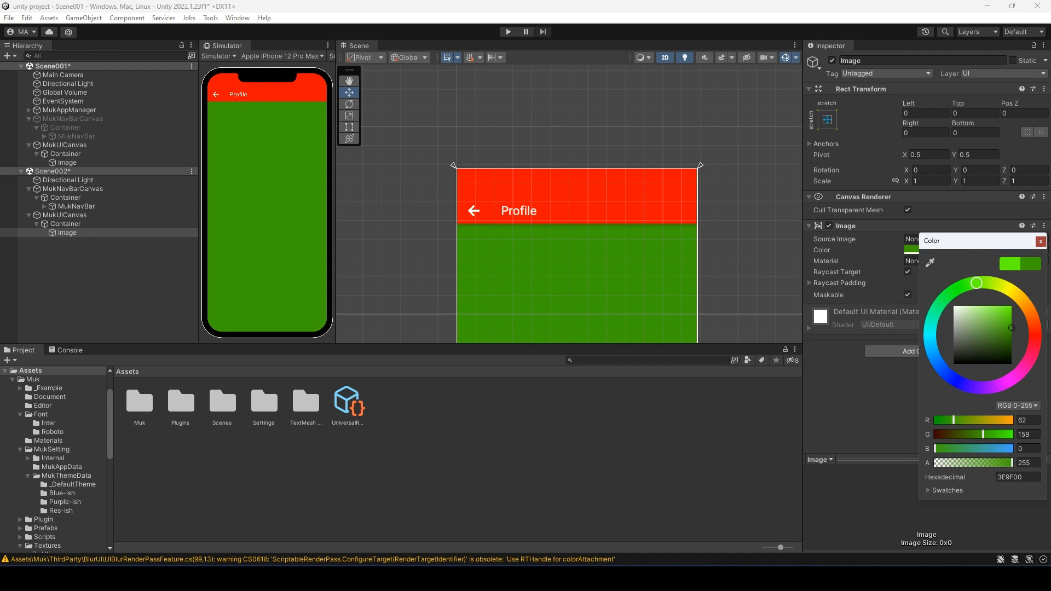
click(1041, 241)
click(99, 282)
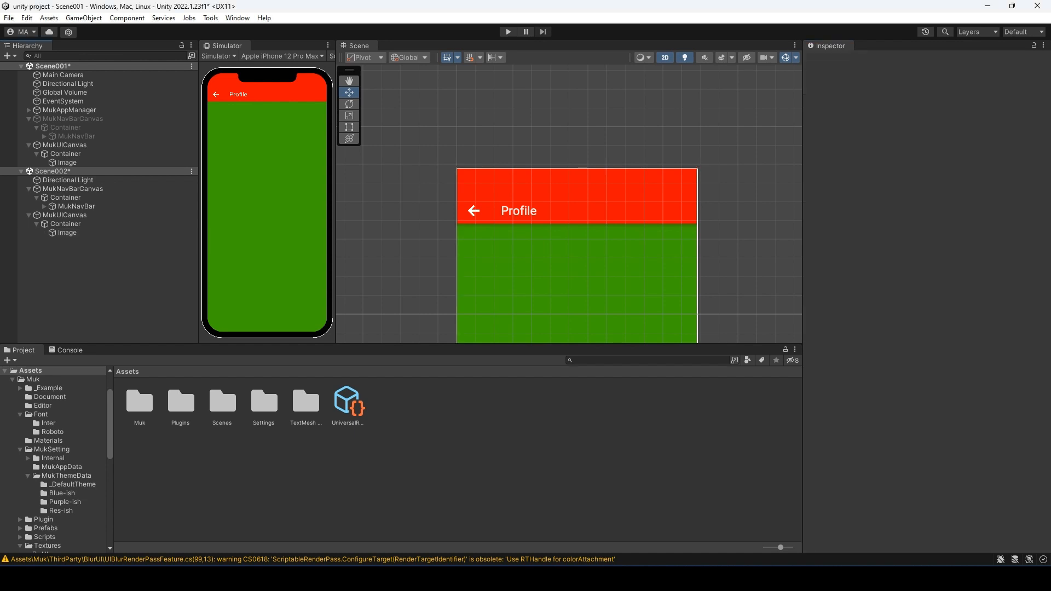
key(ctrl+s)
click(192, 171)
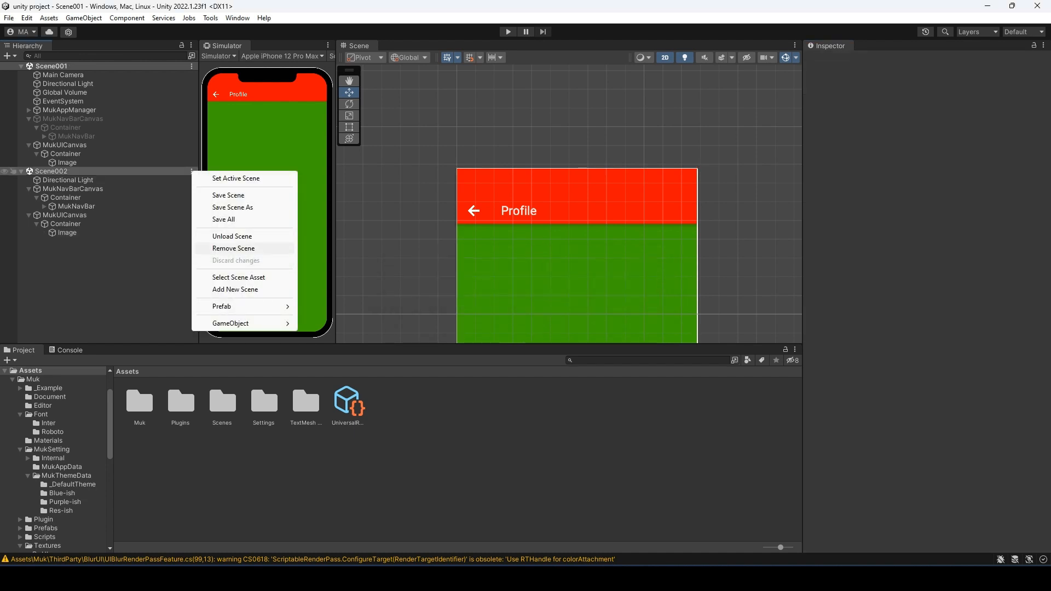
- Remove Scene002 from the Hierarchy and create a C# script named SceneController in Assets
click(233, 248)
right_click(367, 462)
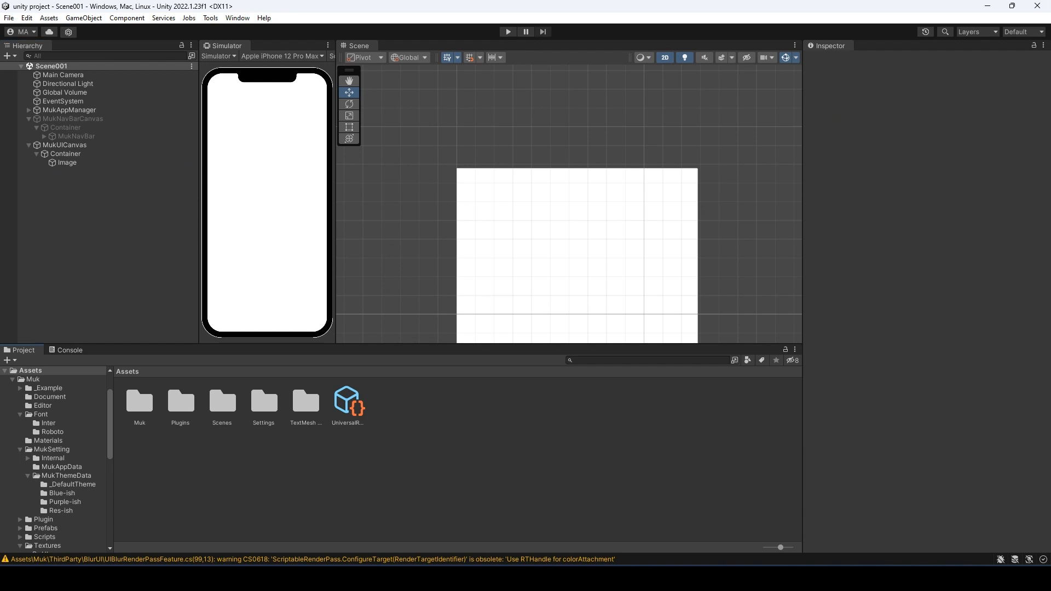
mouse_move(421, 171)
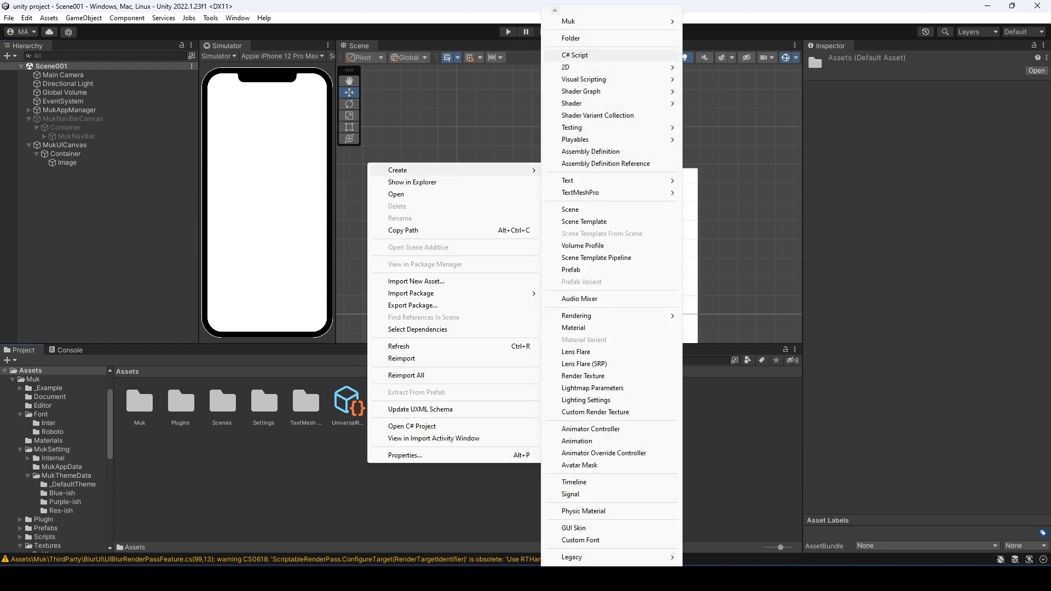
click(575, 55)
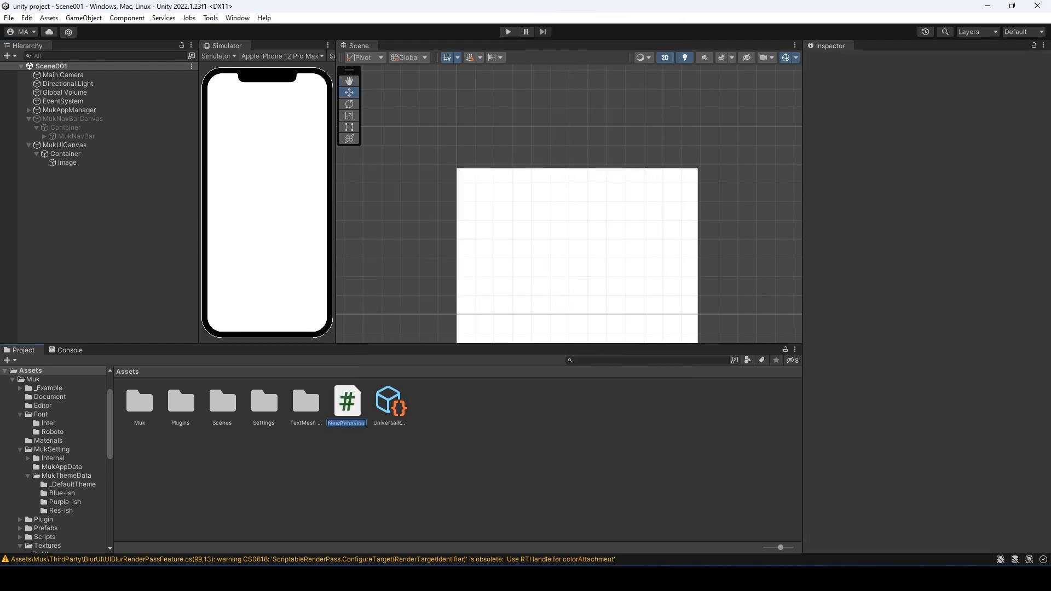
text(SceneC)
text(ontroller)
- Create a Scripts folder in Assets and move SceneController into it
right_click(394, 478)
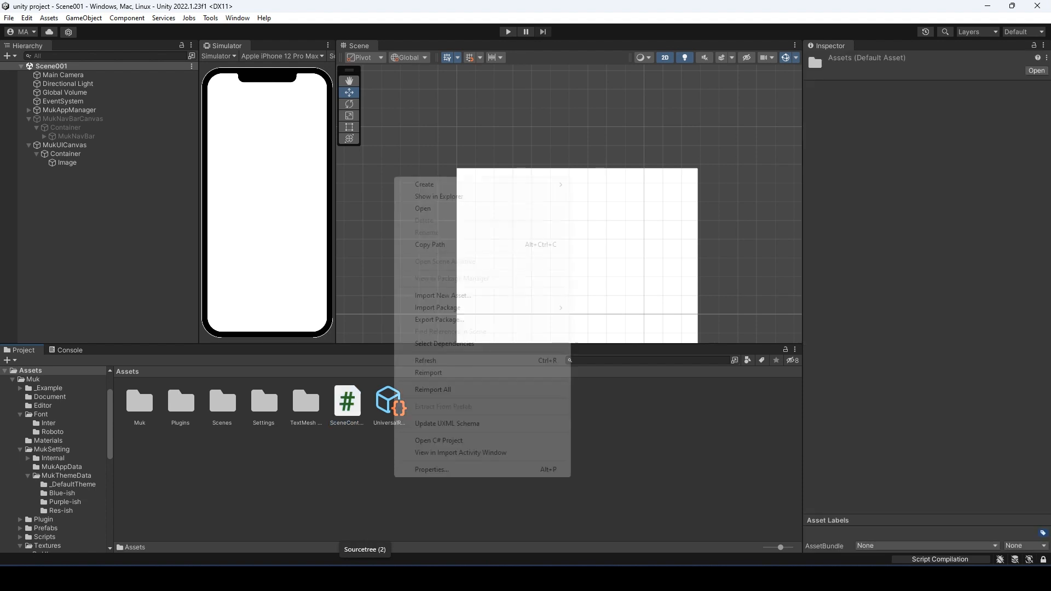
mouse_move(454, 184)
click(597, 38)
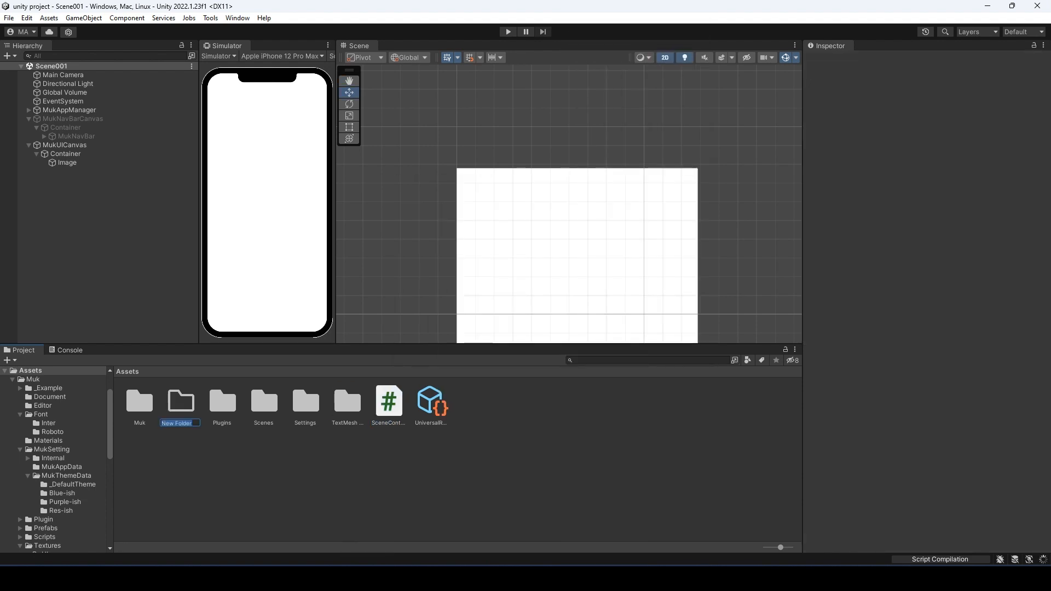
text(Scripts)
key(Return)
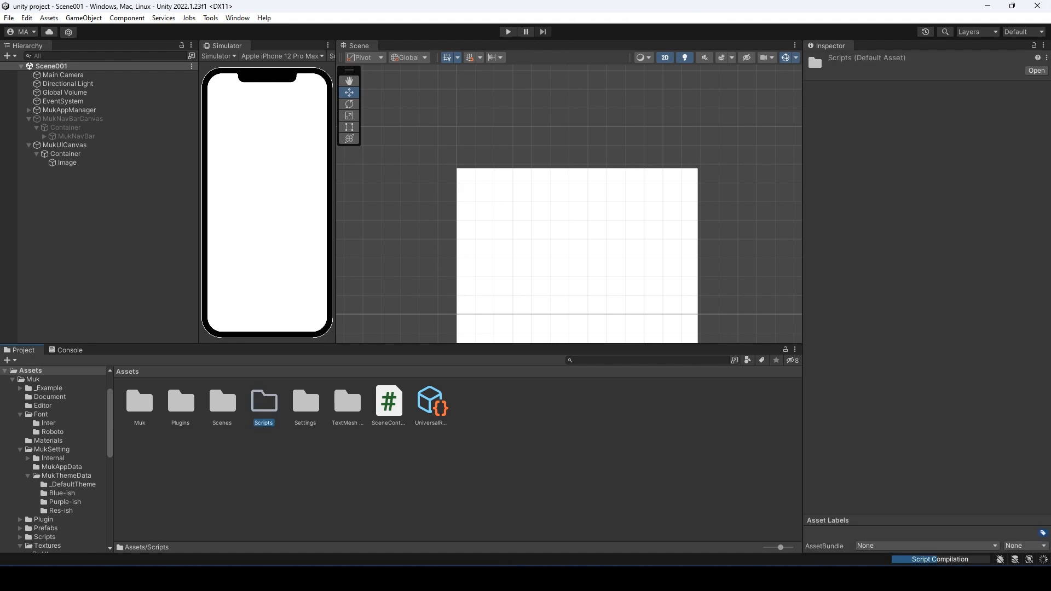
drag(389, 402, 265, 404)
- Add an empty GameObject named SceneController to the scene
right_click(36, 198)
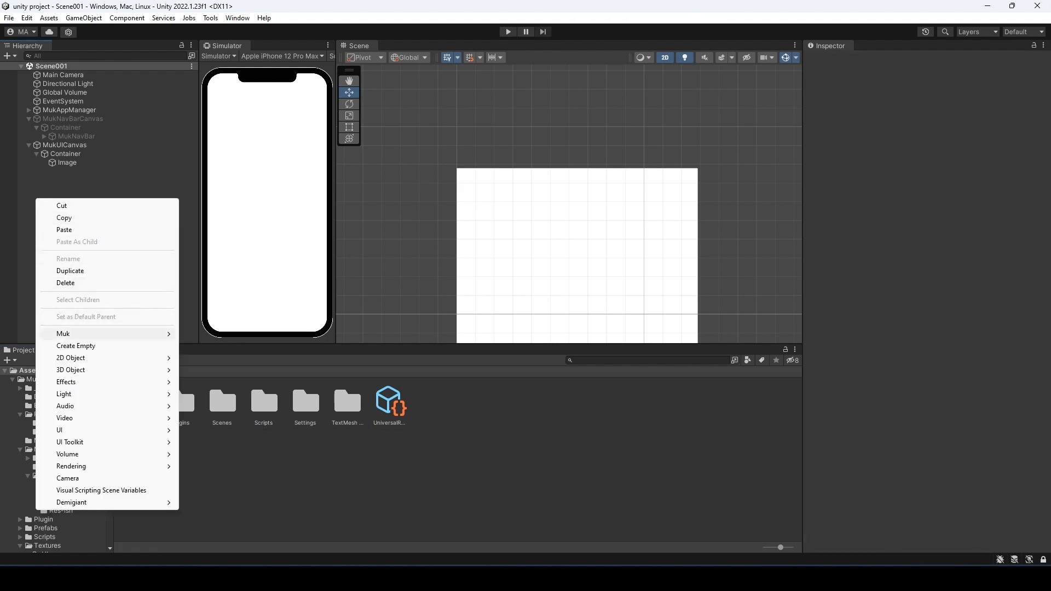
click(76, 345)
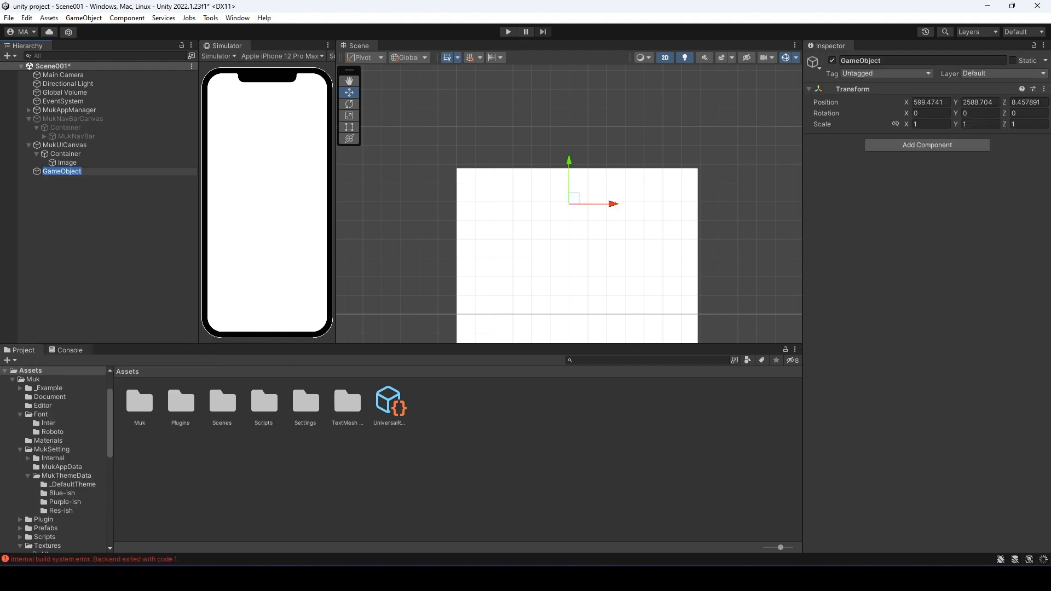
text(SceneControll)
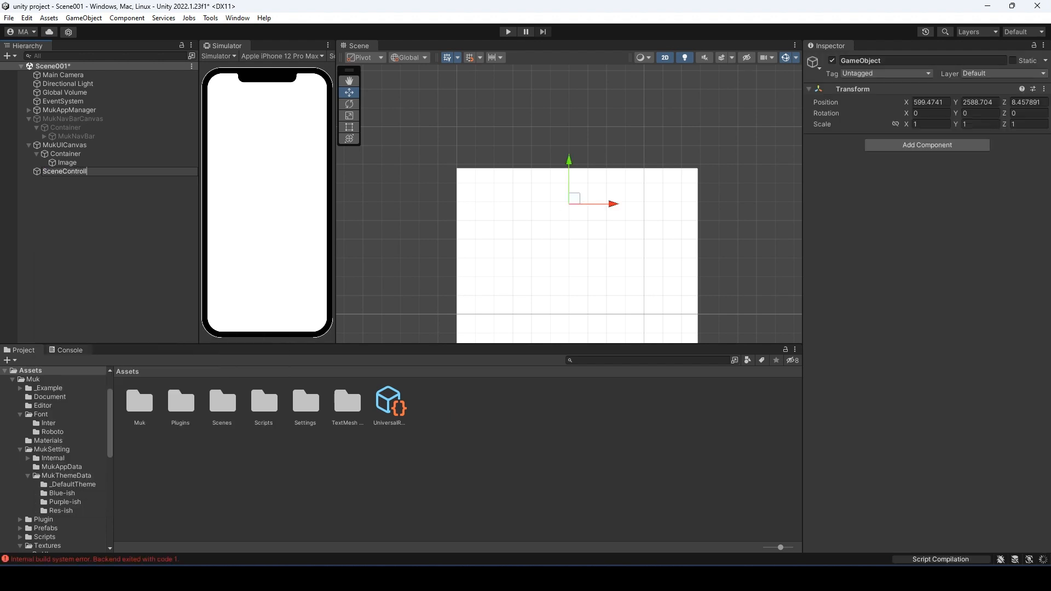
text(er)
key(Return)
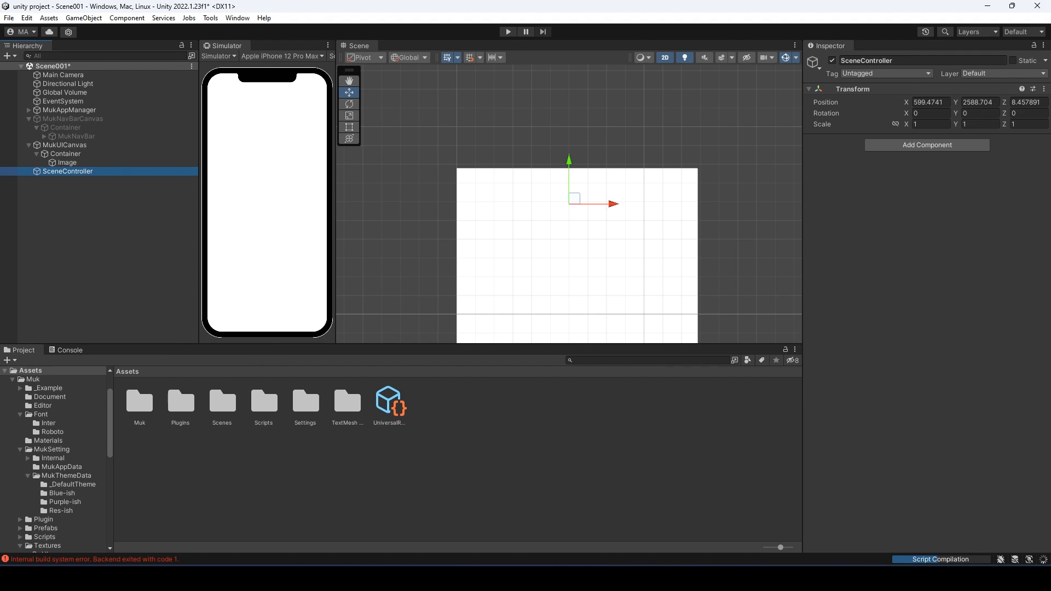
- Attach the SceneController script to the object, reset its Transform, and open the script for editing
click(222, 403)
double_click(264, 402)
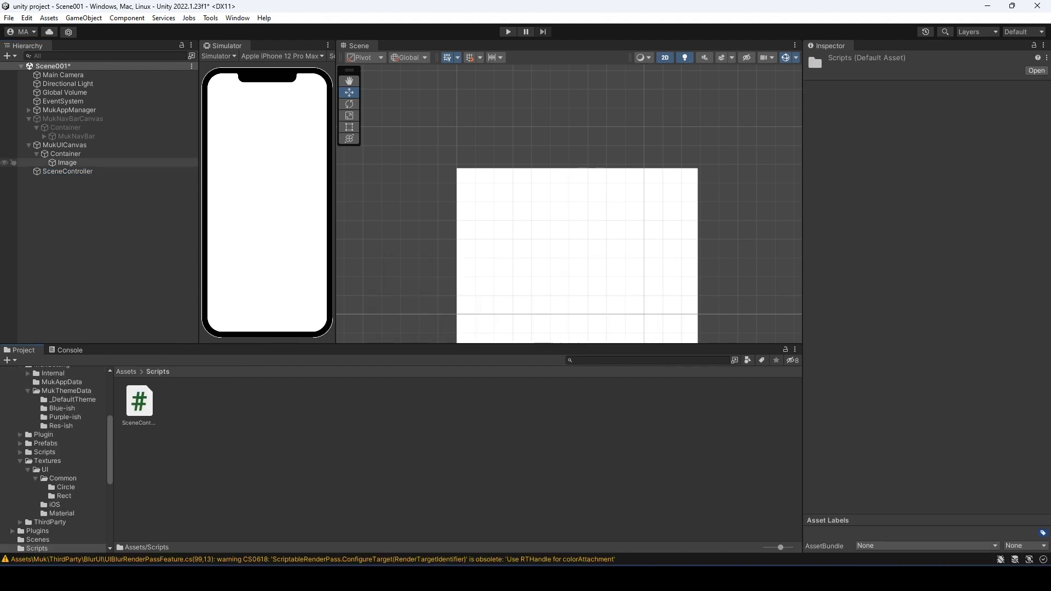
click(67, 171)
drag(139, 402, 925, 144)
click(1044, 88)
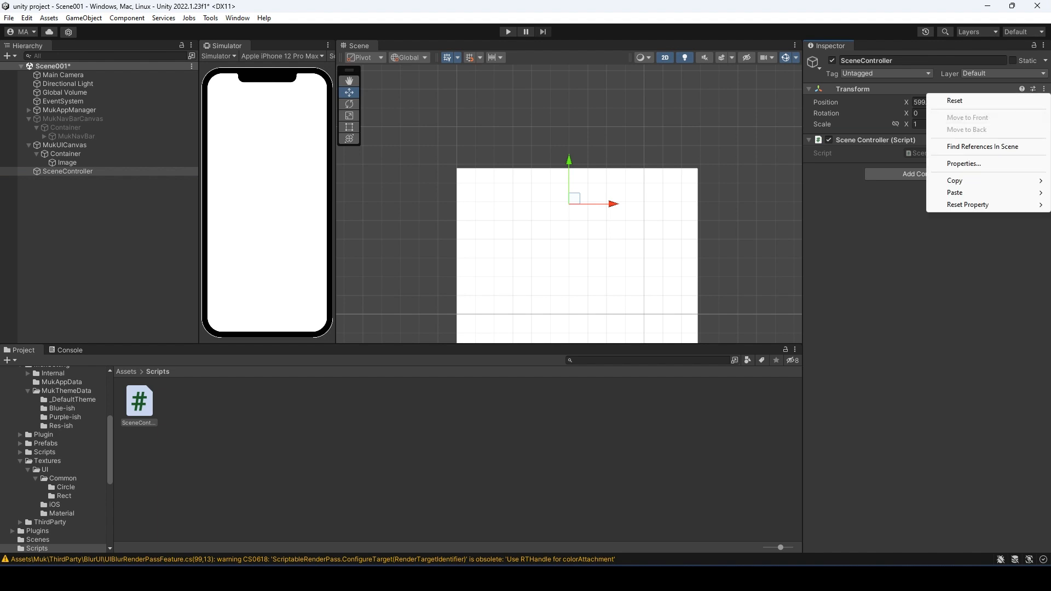
click(955, 100)
double_click(139, 403)
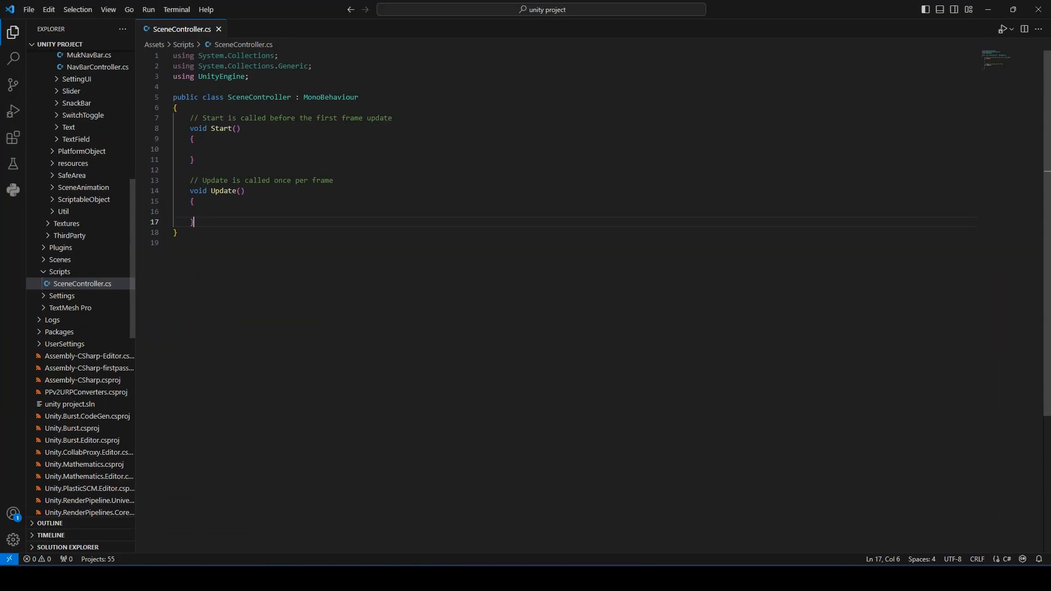
- Remove the default Start and Update methods and add 'using Muk;' to the imports
drag(195, 222, 194, 118)
key(BackSpace)
key(BackSpace)
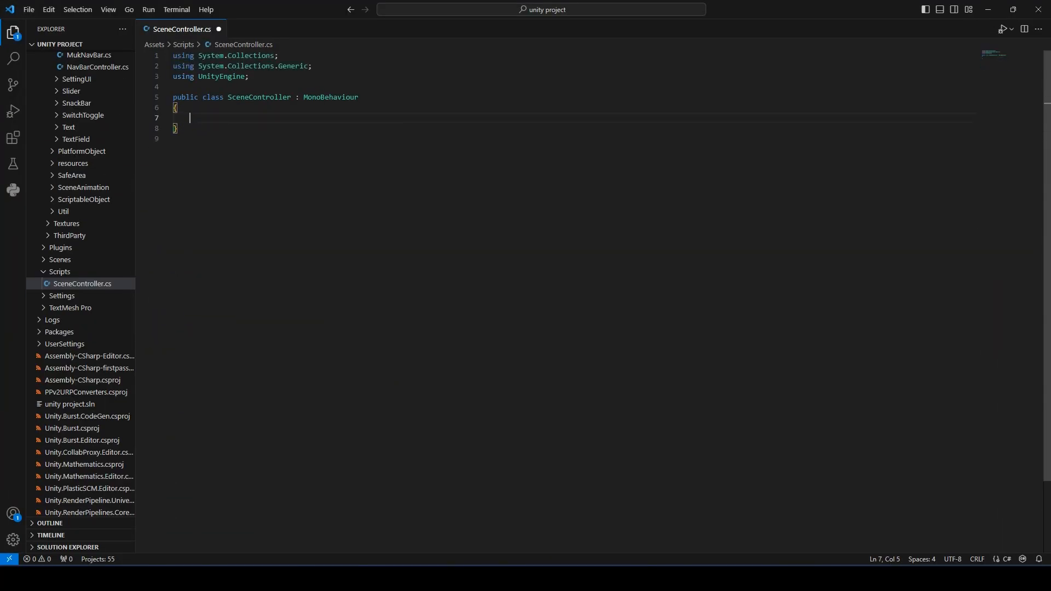
click(174, 87)
text(using Muk;)
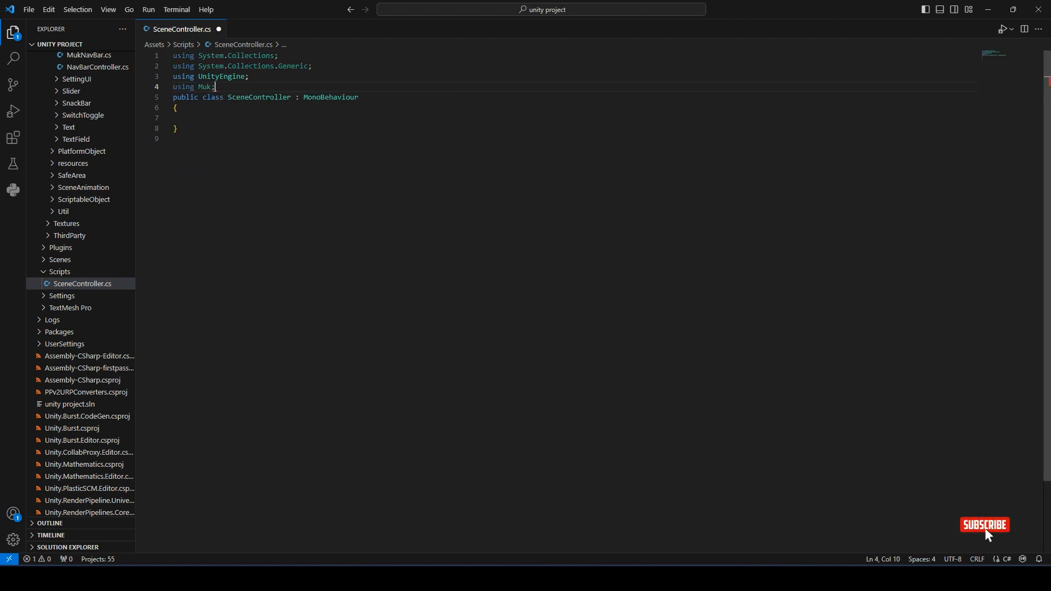
key(Return)
- Write a public void GotoScene() method whose body calls MukSceneManager.Instance.GoToScene()
click(189, 128)
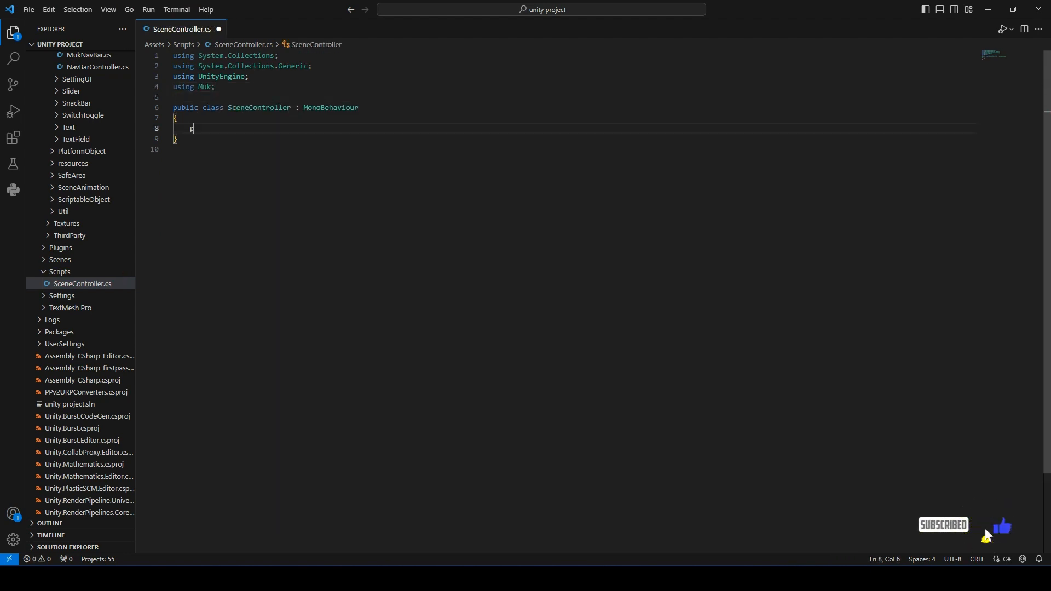
text(public)
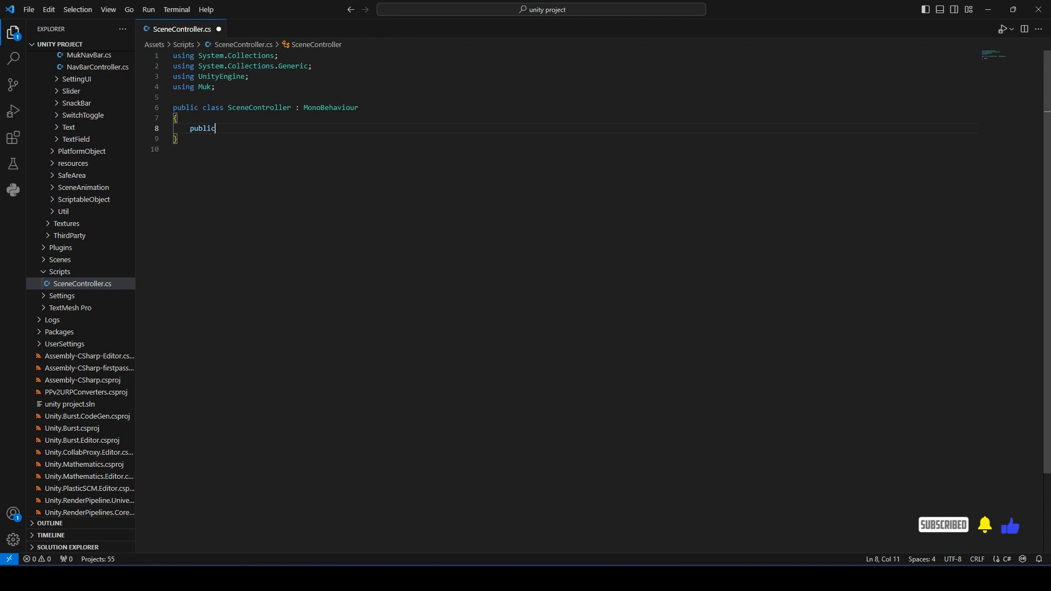
text( void )
text(Got)
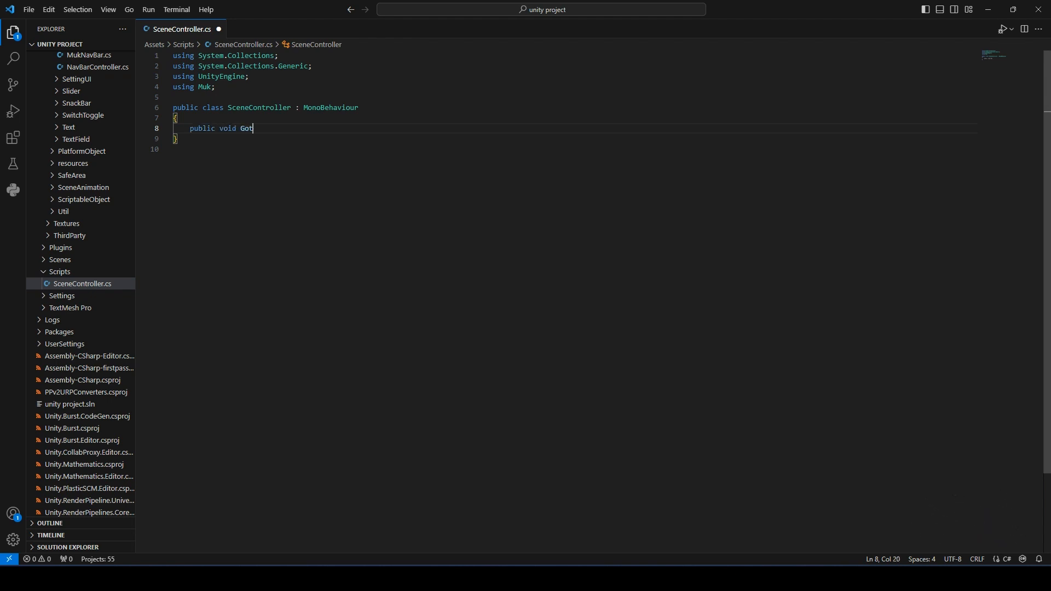
text(oScene())
key(Return)
text({)
key(Return)
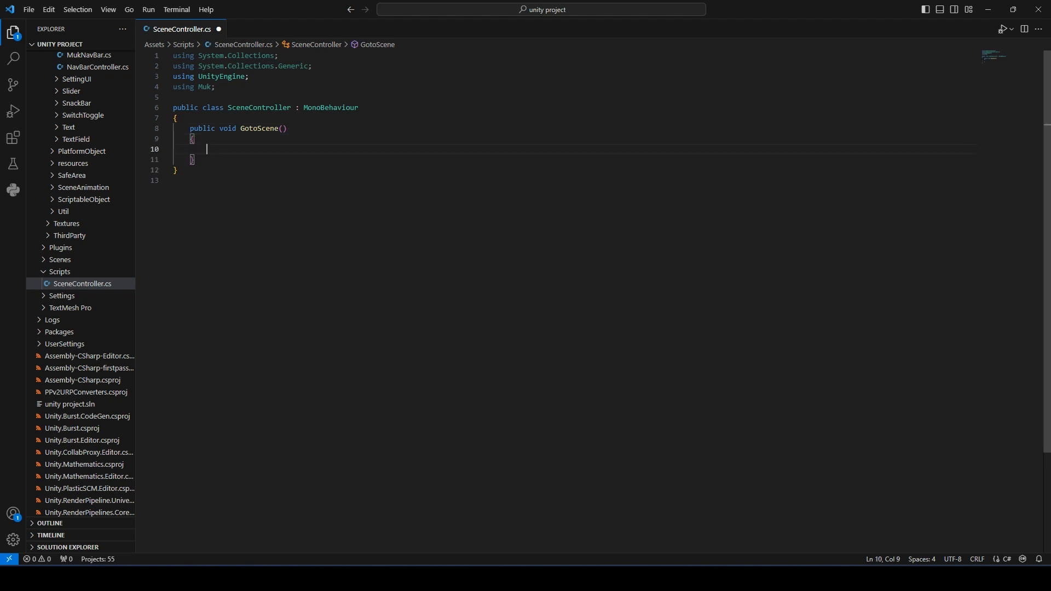
text(MukScen)
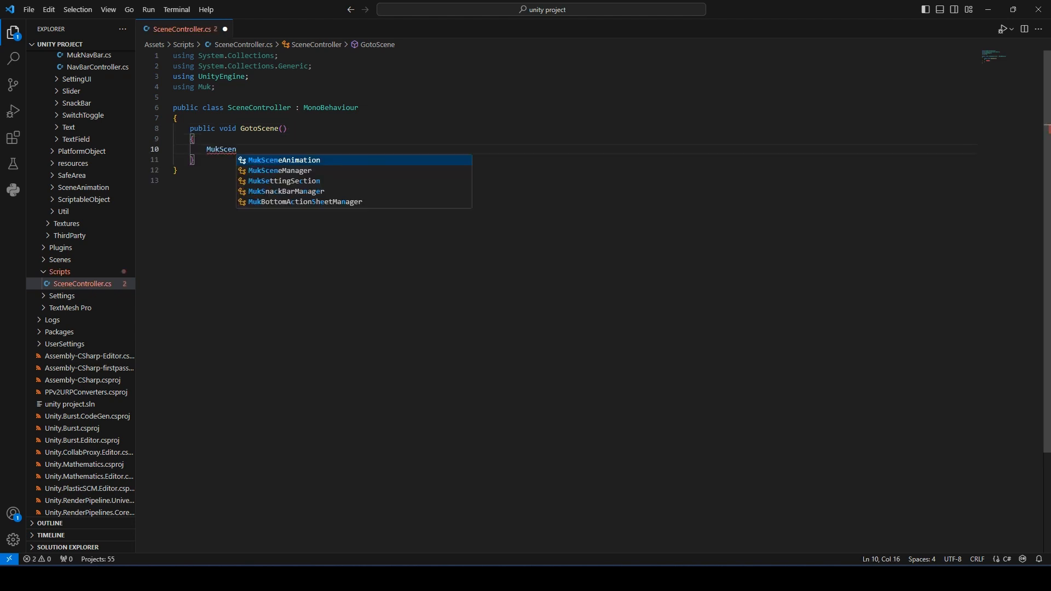
key(Down)
key(Return)
text(.)
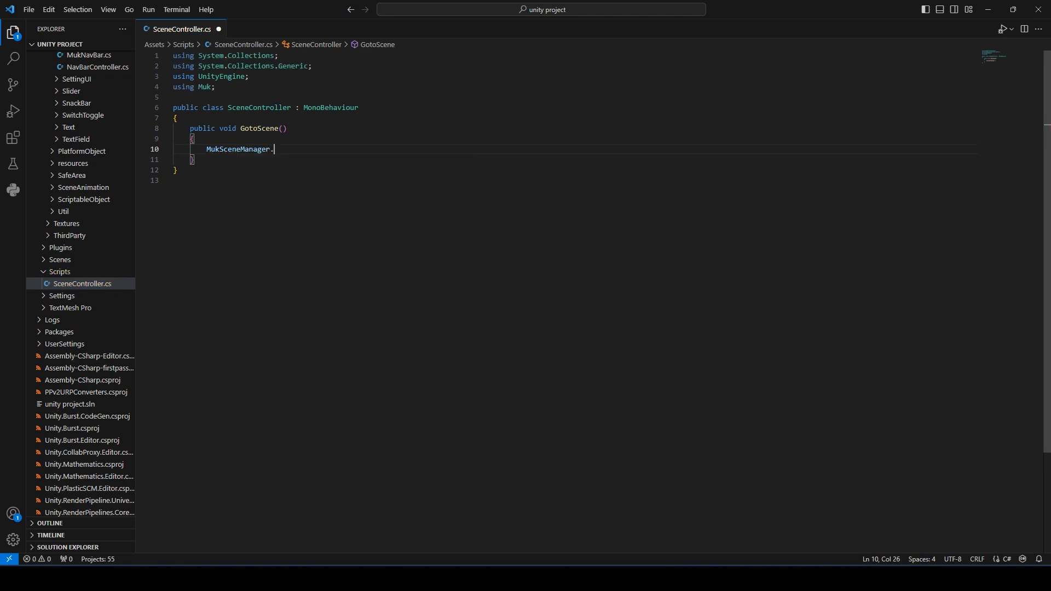
text(in)
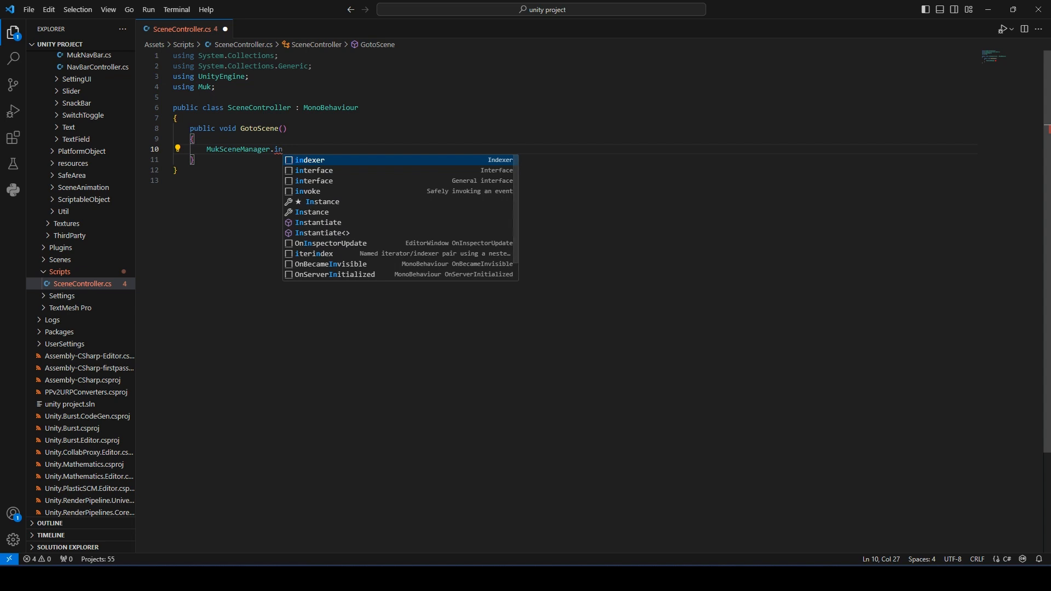
key(Down)
key(Down)
key(Down)
key(Down)
key(Return)
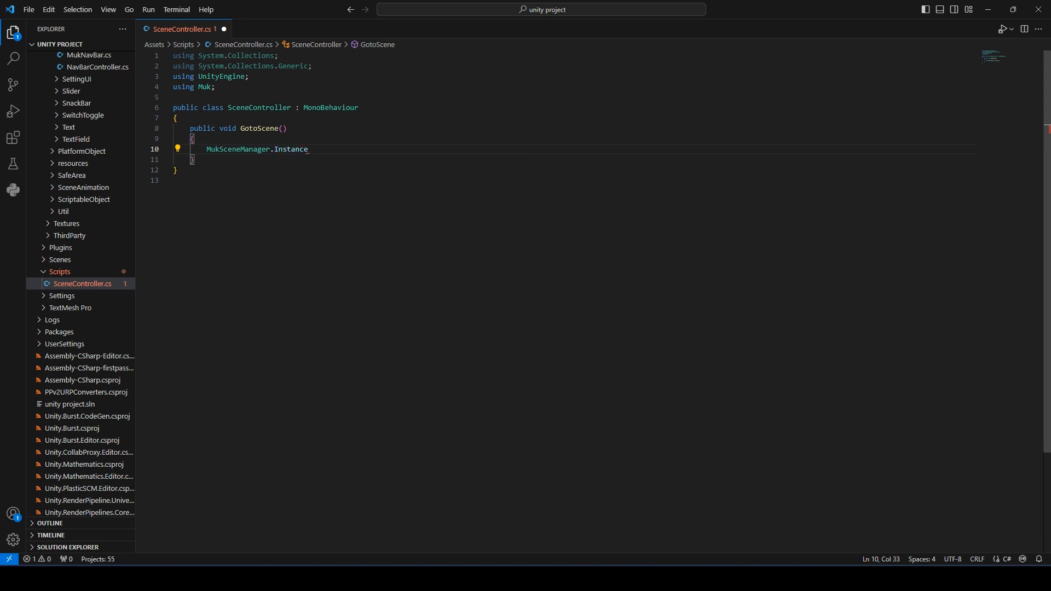
text(.g)
key(Down)
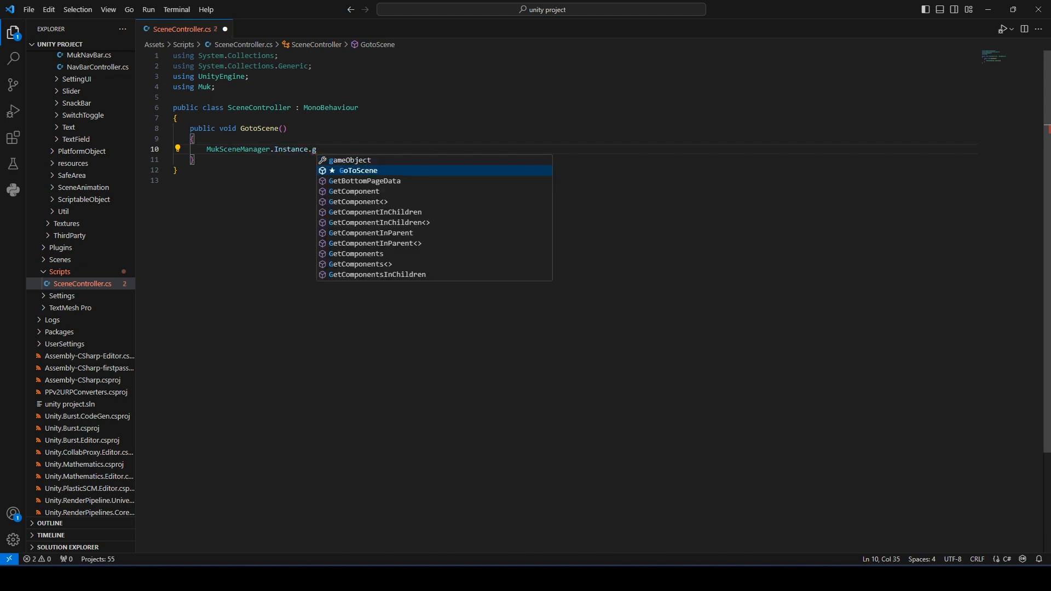
key(Return)
text(();)
- Give GotoScene a 'string name' parameter and pass name into the GoToScene call
key(Left)
key(Left)
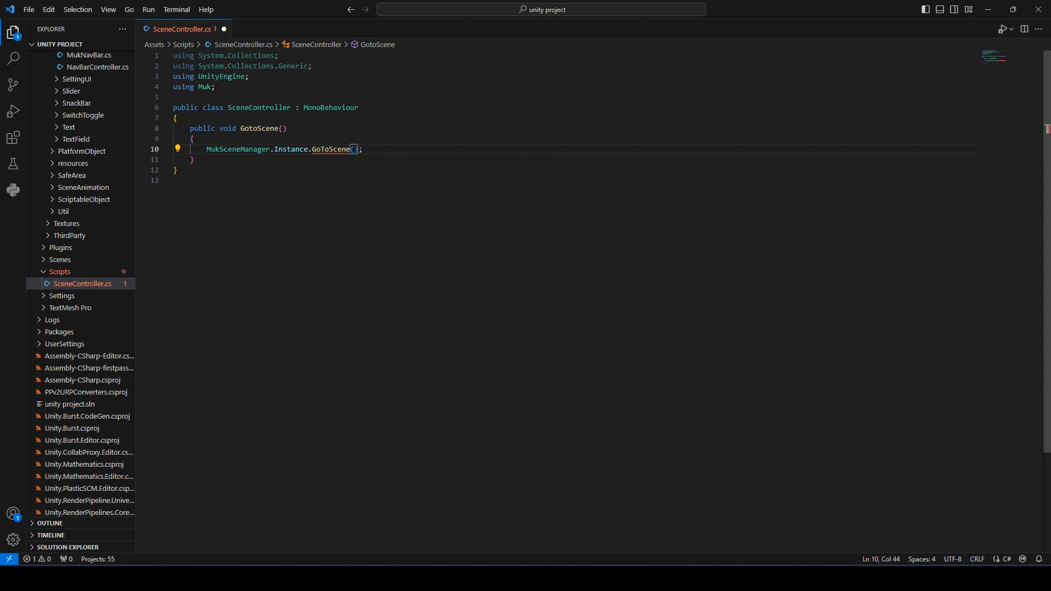
key(Up)
key(Up)
key(Left)
text(string name)
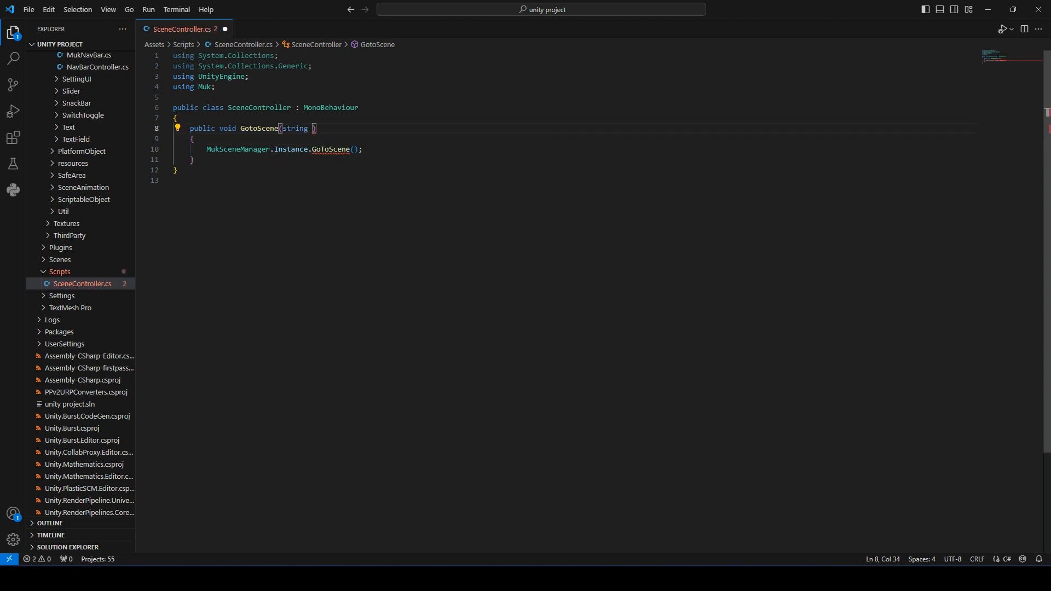
key(Escape)
key(Down)
key(Down)
key(Right)
key(Right)
key(Right)
key(Right)
key(Right)
key(Right)
text(name)
key(Up)
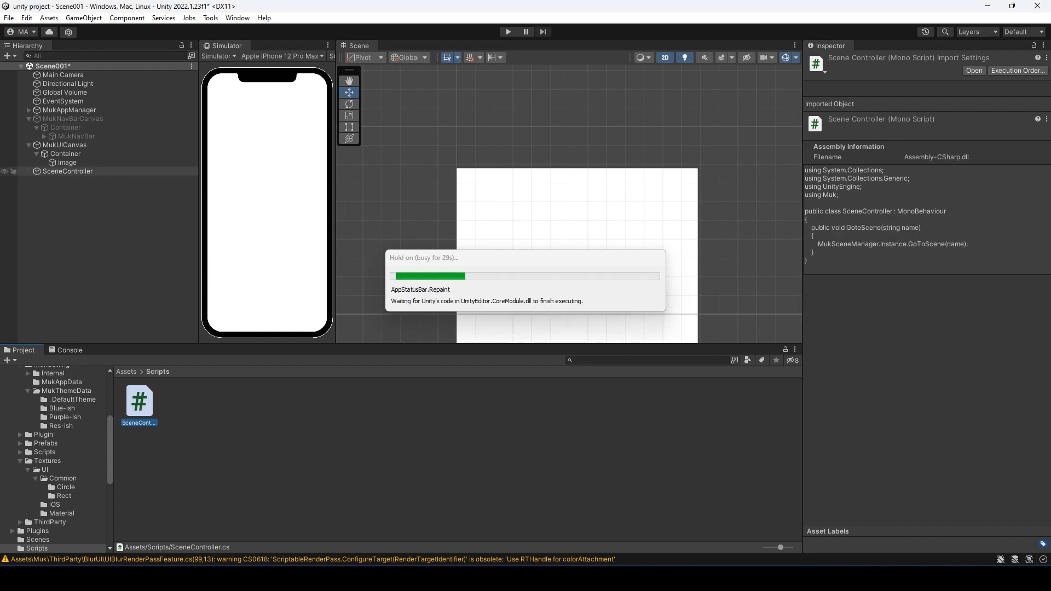
- On MukNavBar, add a Right Icons On Click action targeting the SceneController object
click(73, 119)
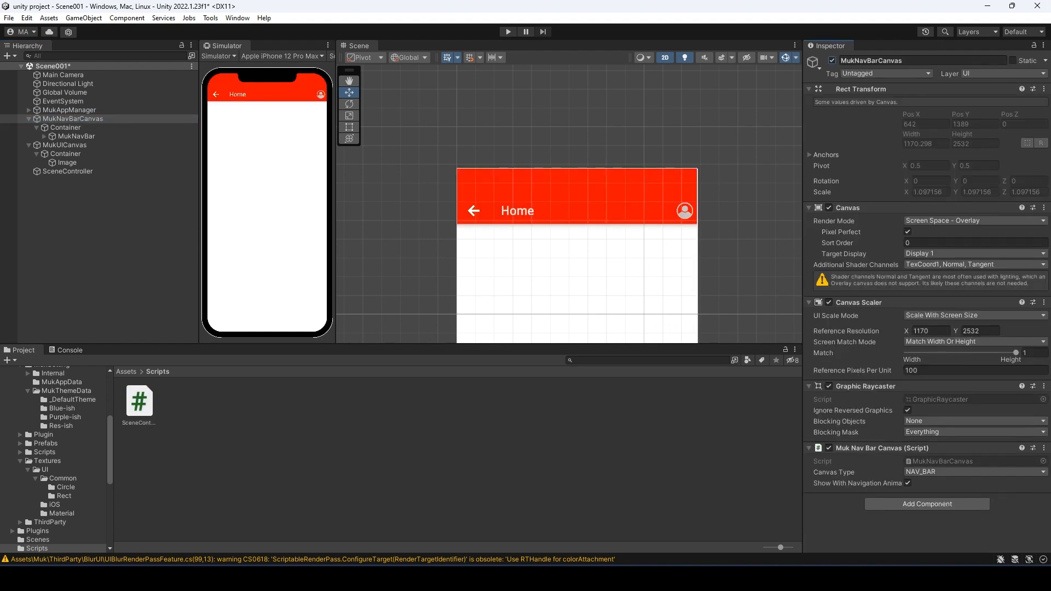
click(76, 137)
scroll(925, 328, down, 2)
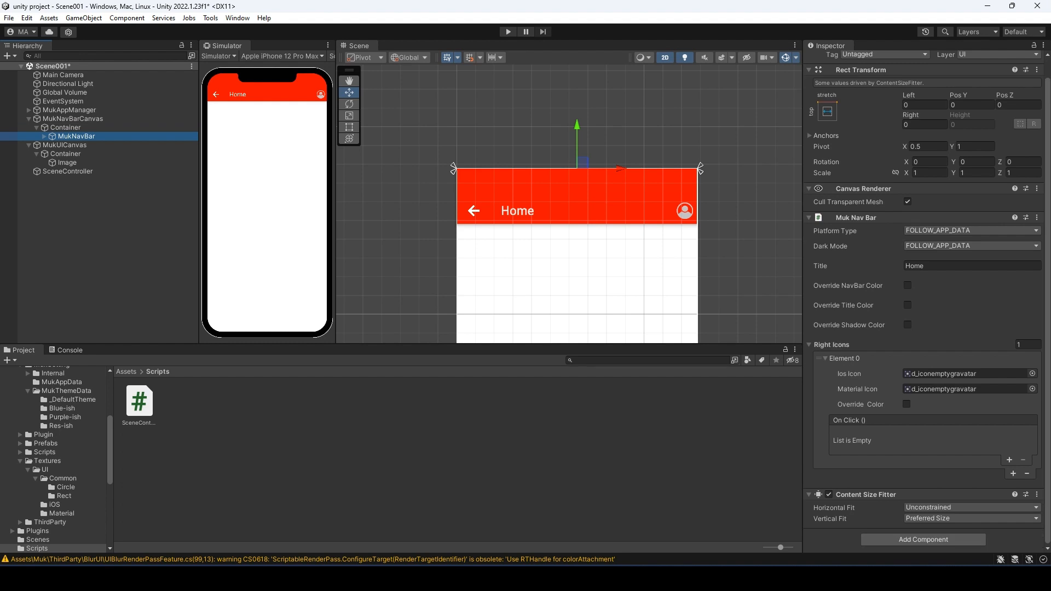
click(1009, 460)
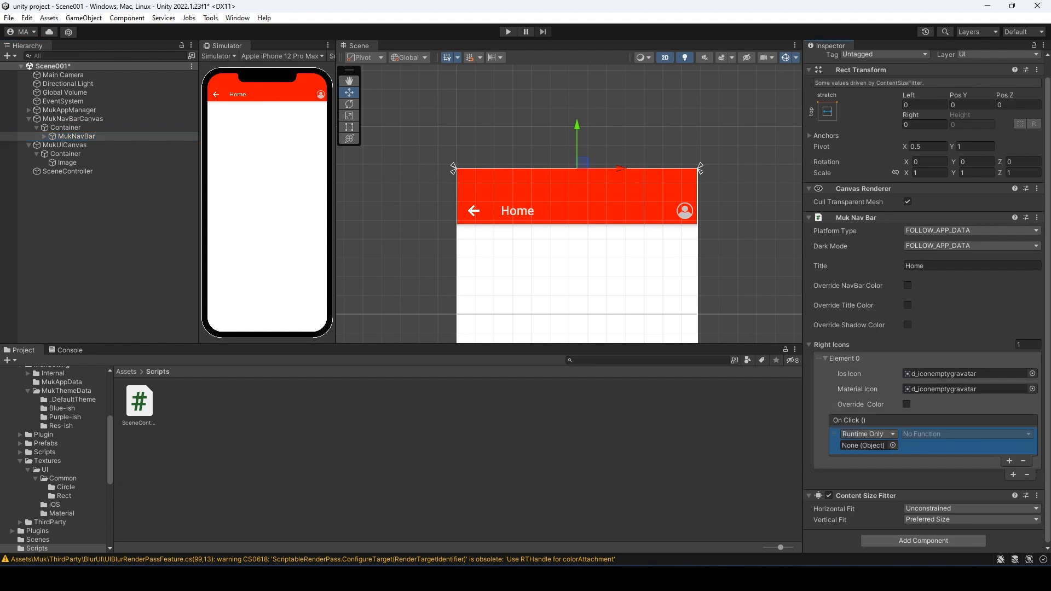
drag(67, 172, 867, 445)
- Set that action to call SceneController.GotoScene (string) with the argument 'Scene002'
click(942, 433)
mouse_move(947, 487)
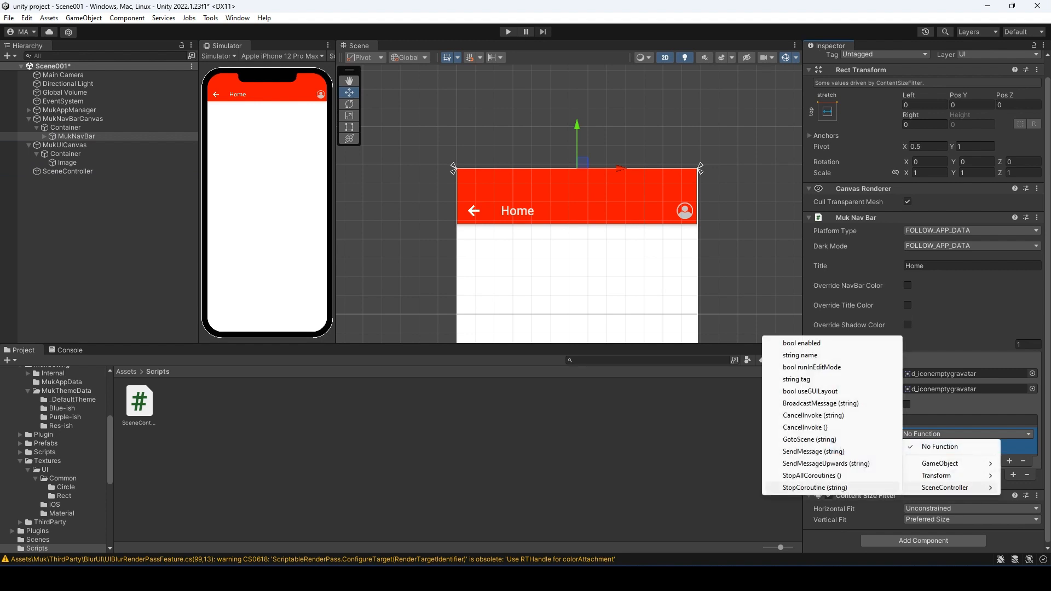
click(809, 439)
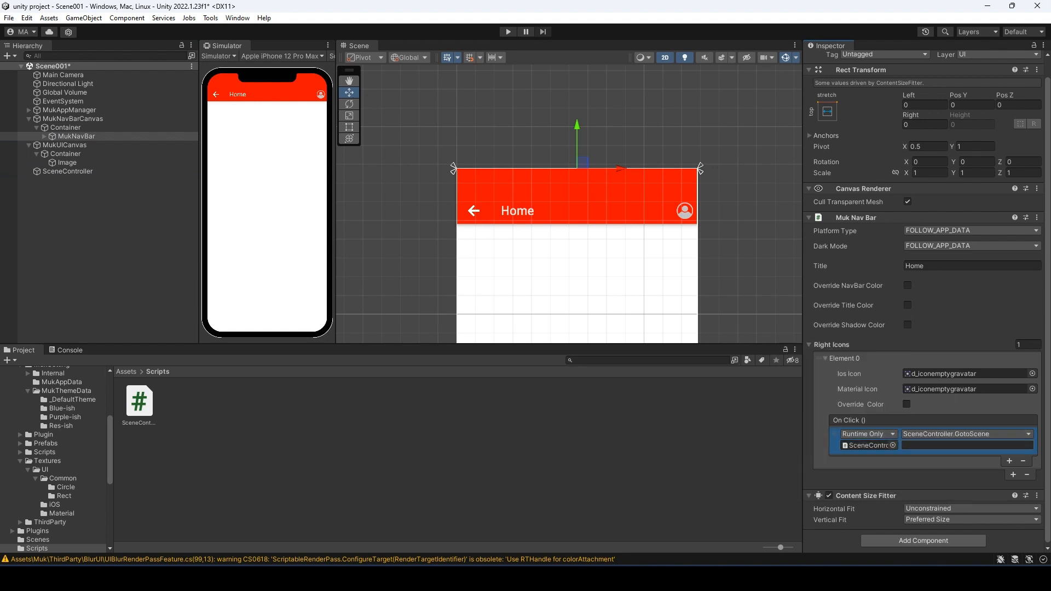
text(Scenec)
key(BackSpace)
text(002)
click(547, 457)
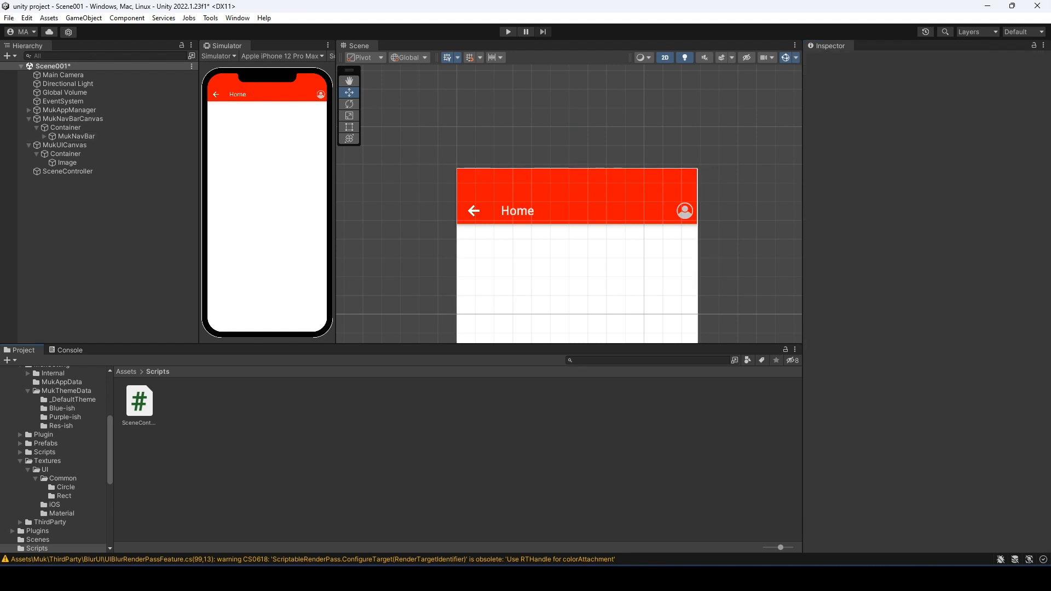
- Enter play mode, tap the profile icon, and inspect the Console's Scene002 load error
click(76, 136)
click(508, 32)
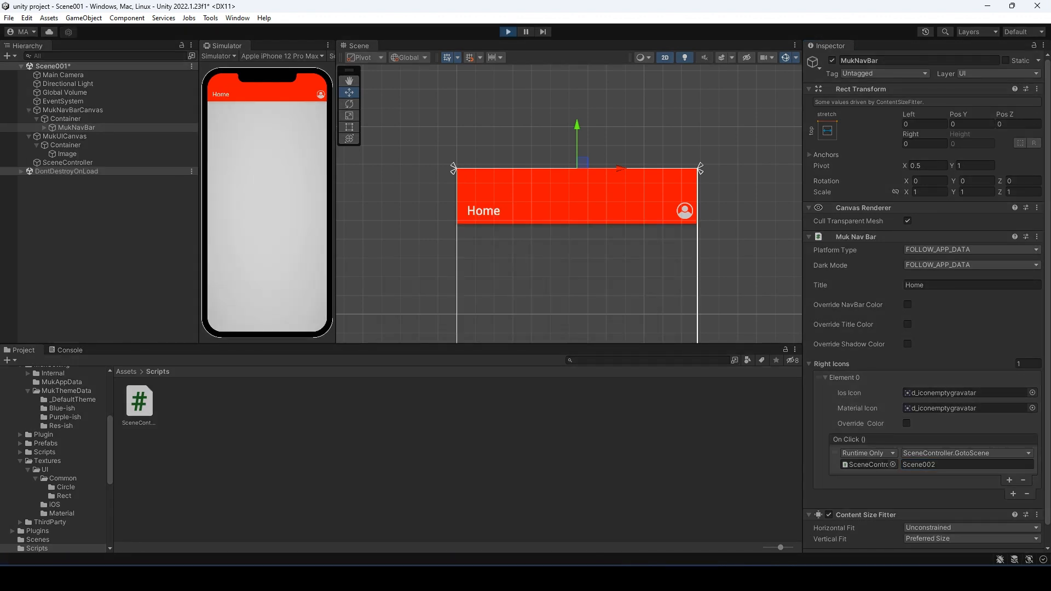
click(321, 94)
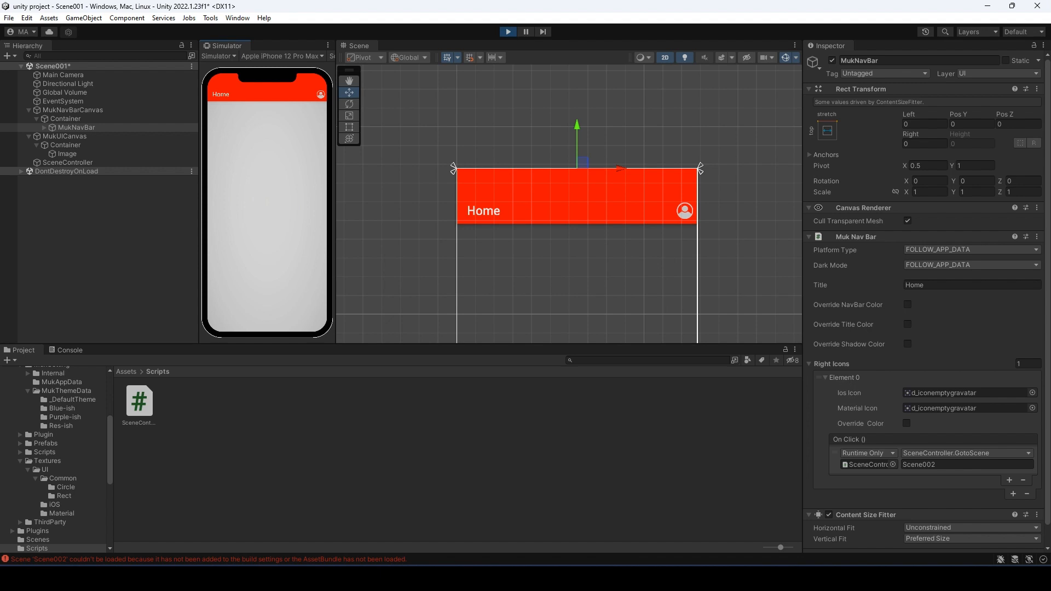
click(209, 560)
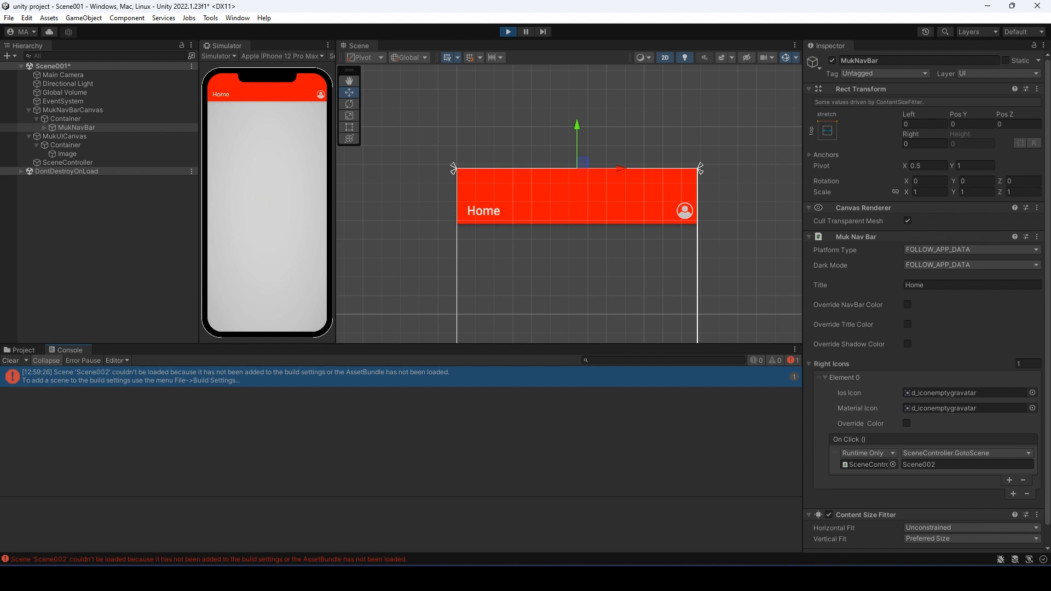
- Stop play mode and bring up File > Build Settings
click(508, 32)
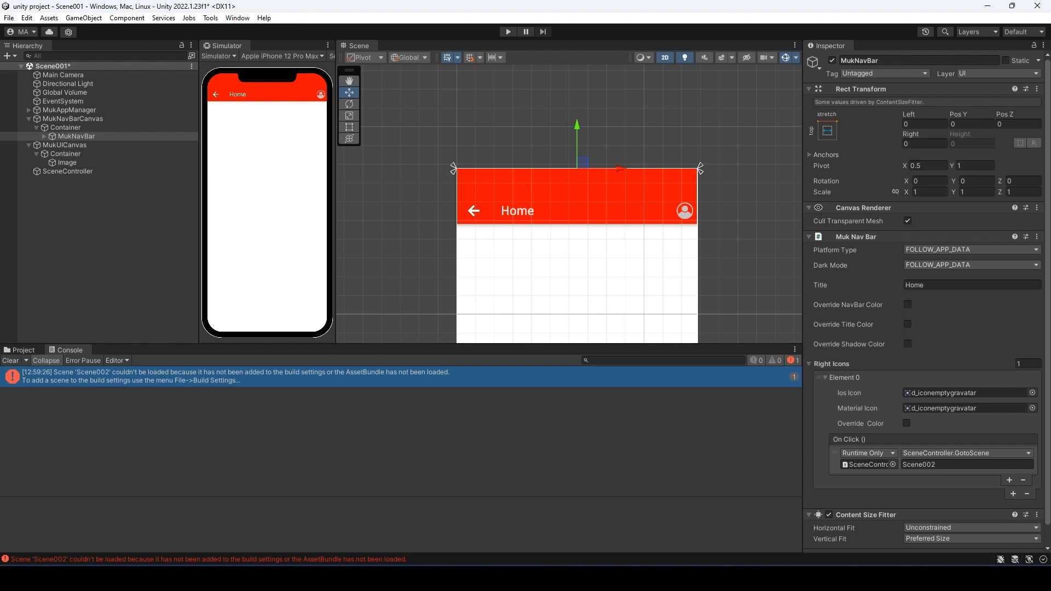
click(9, 18)
click(33, 150)
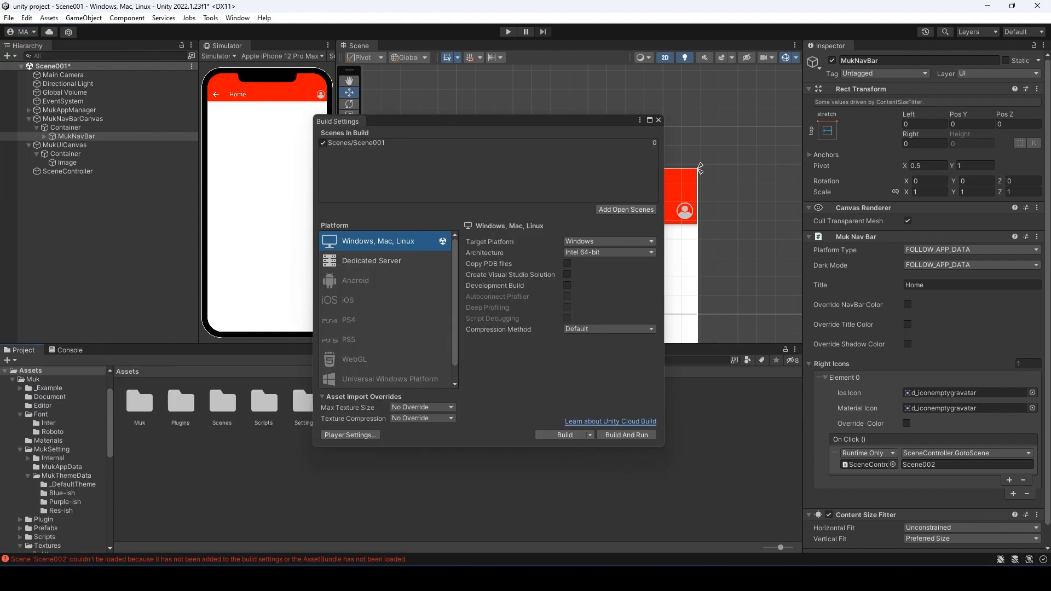
- Drag Scene002 from Assets/Scenes into Scenes In Build as index 1, then re-enter play mode
double_click(222, 403)
drag(181, 402, 383, 170)
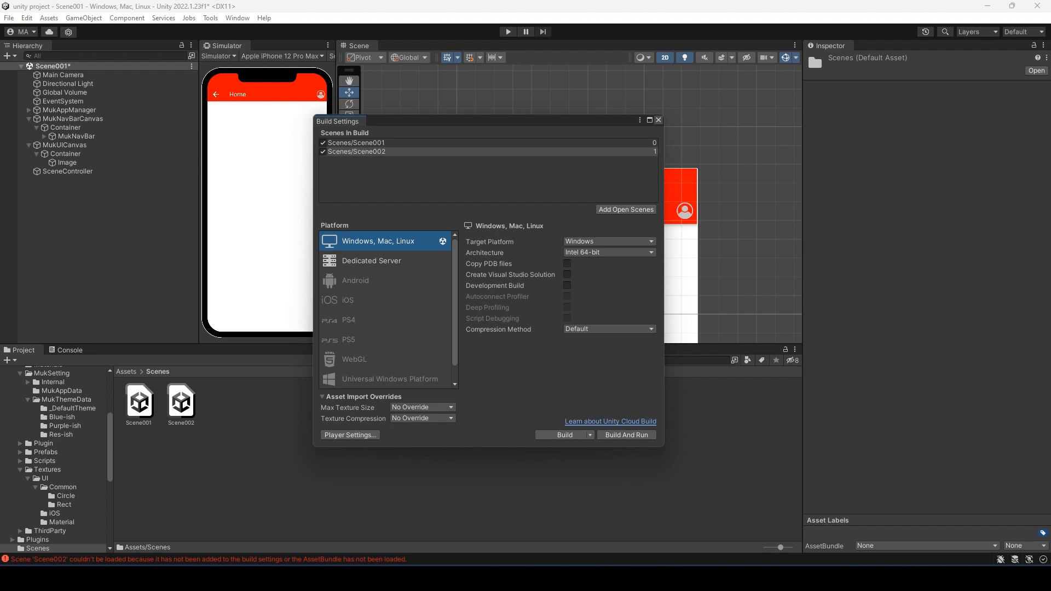
click(659, 120)
key(ctrl+p)
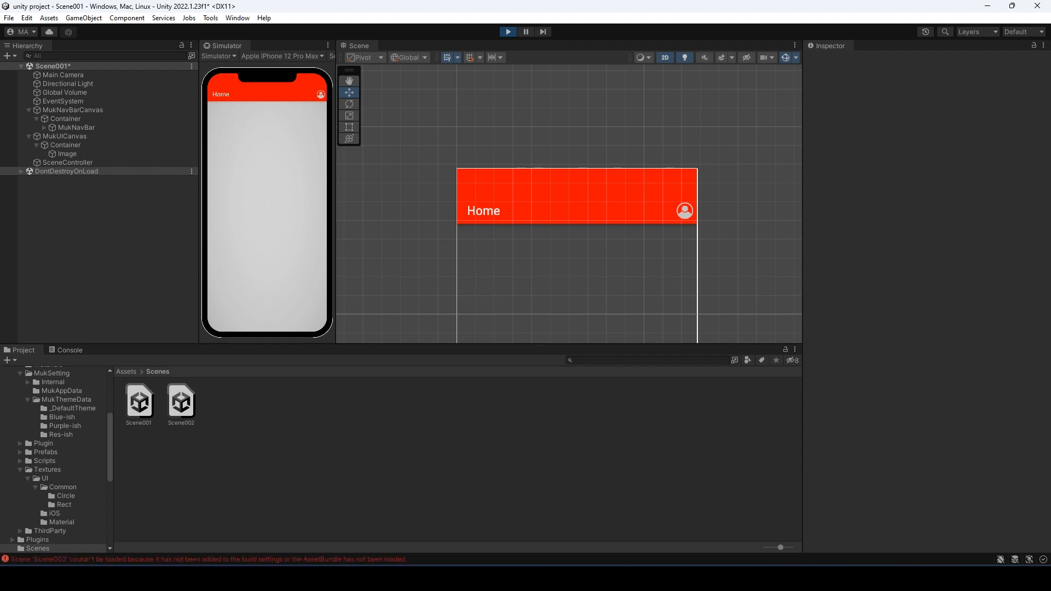
- Open the Profile scene via the avatar and return Home with the back arrow, twice, then exit play mode
click(321, 95)
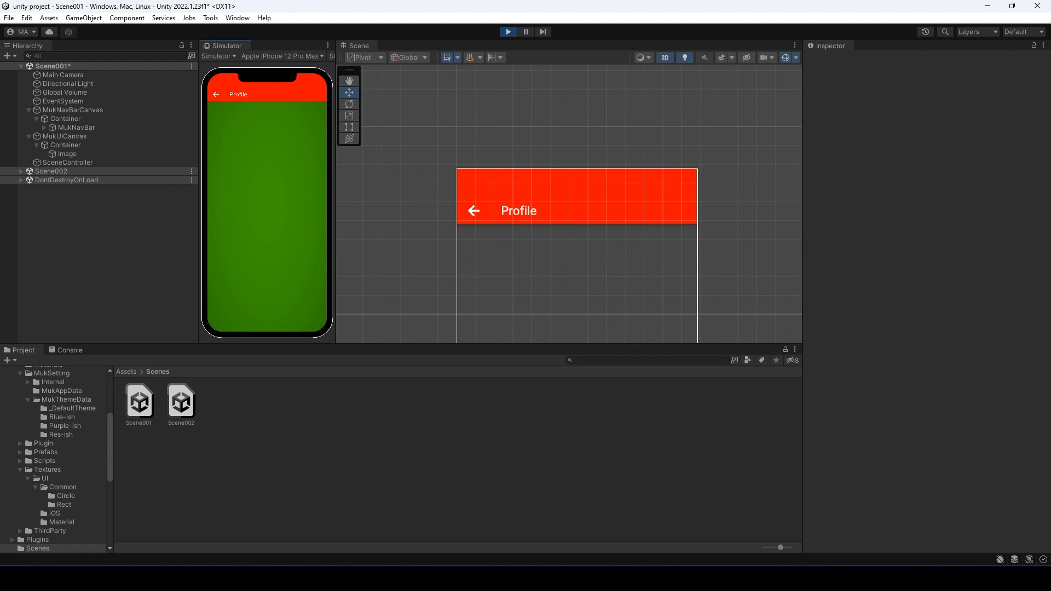
click(216, 94)
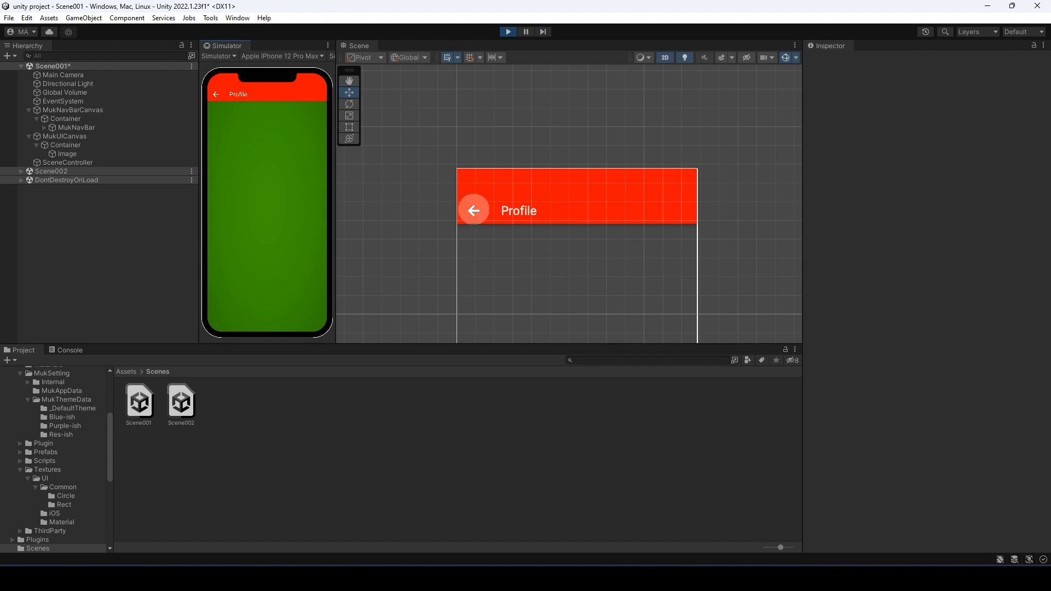
click(321, 95)
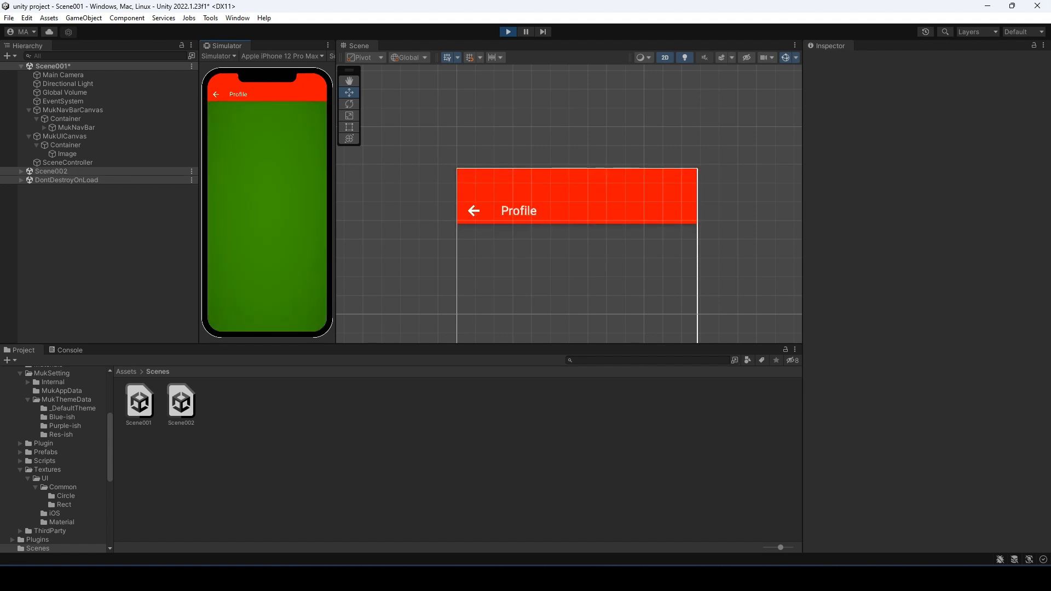
click(216, 94)
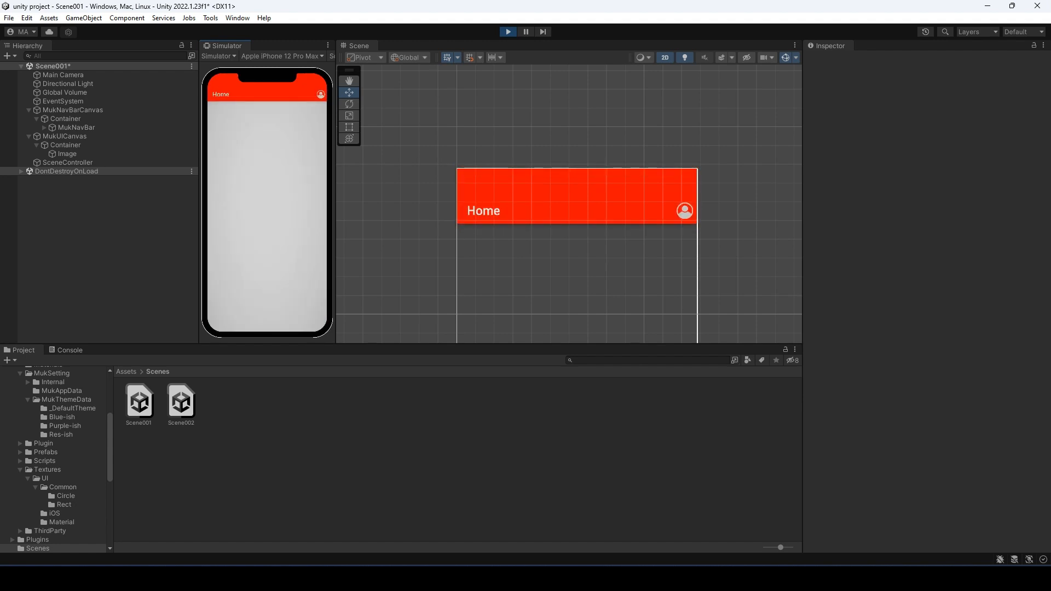
key(ctrl+p)
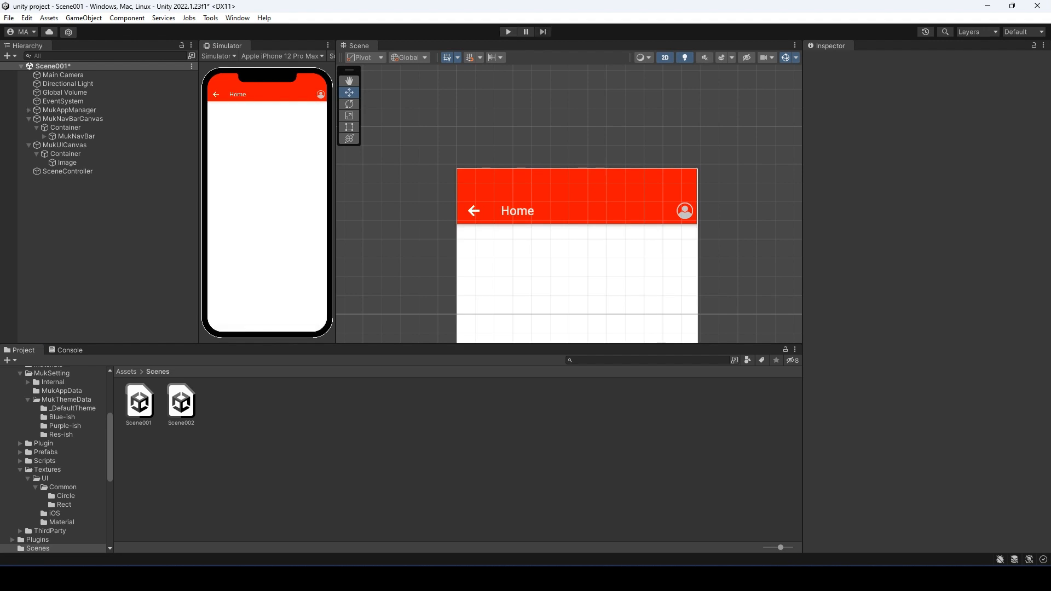
- Set Platform Type to iOS on Assets/Muk/MukSetting/MukAppData and start play mode
click(126, 371)
double_click(139, 402)
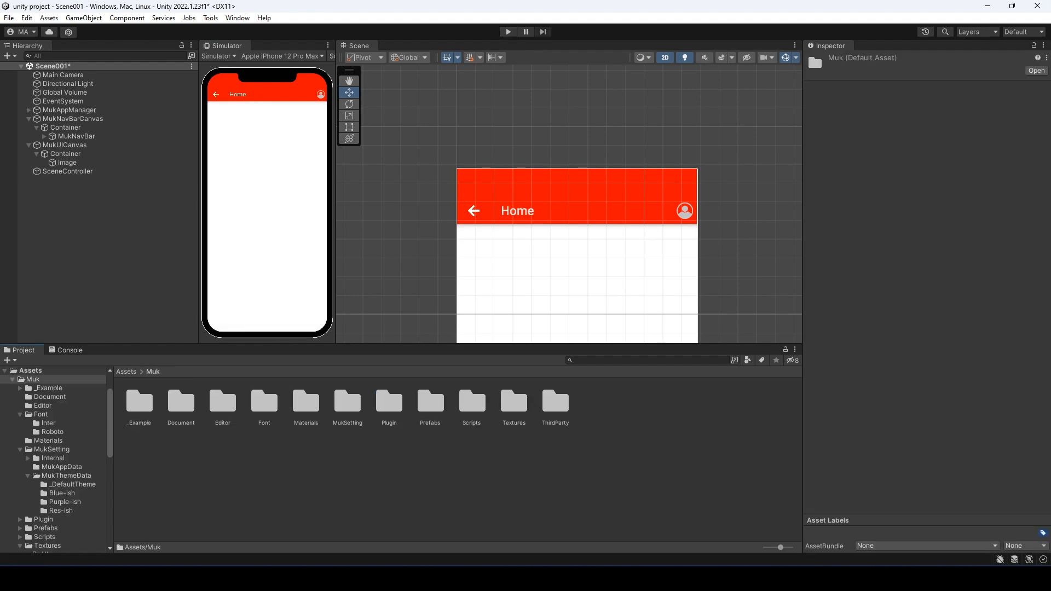
double_click(348, 402)
double_click(180, 402)
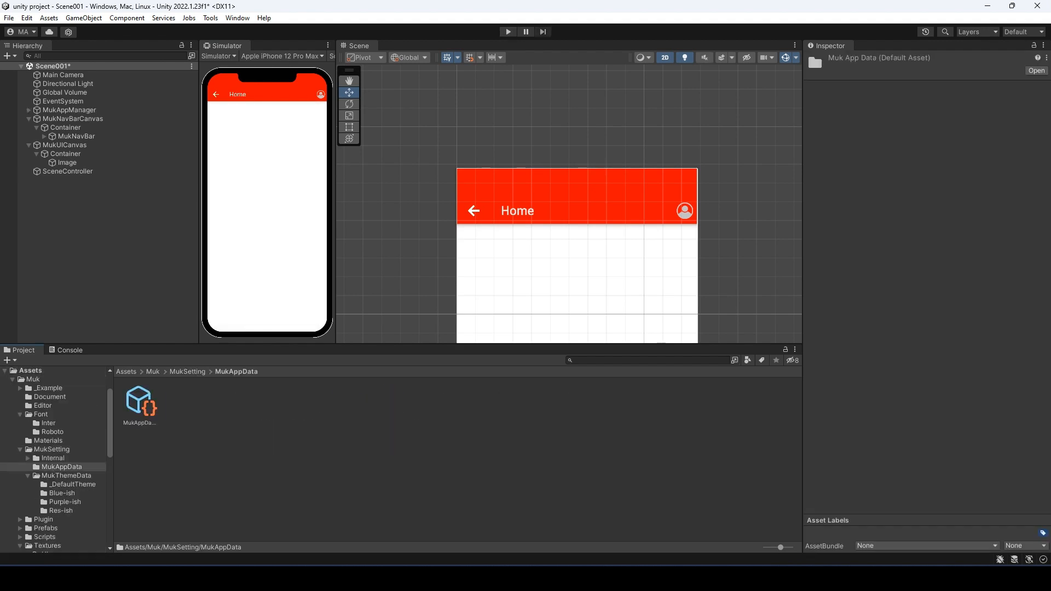
click(141, 404)
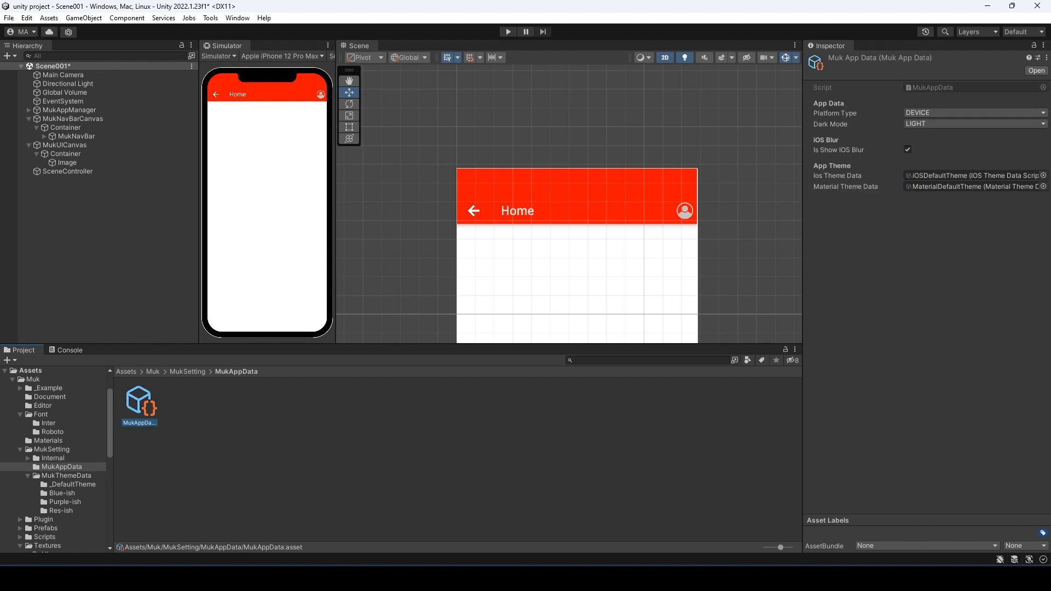
click(974, 112)
click(931, 135)
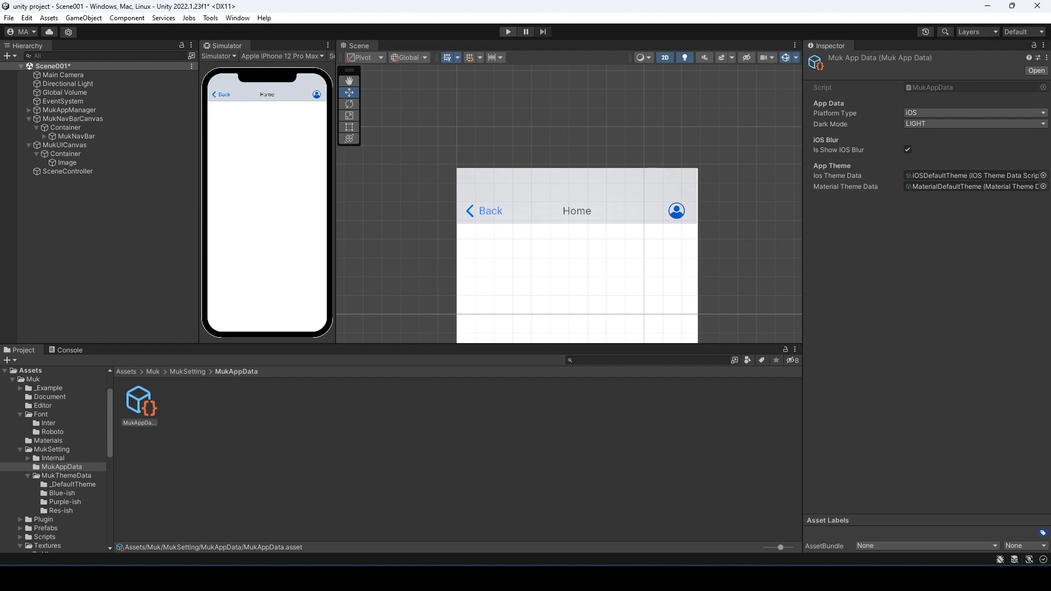
key(ctrl+p)
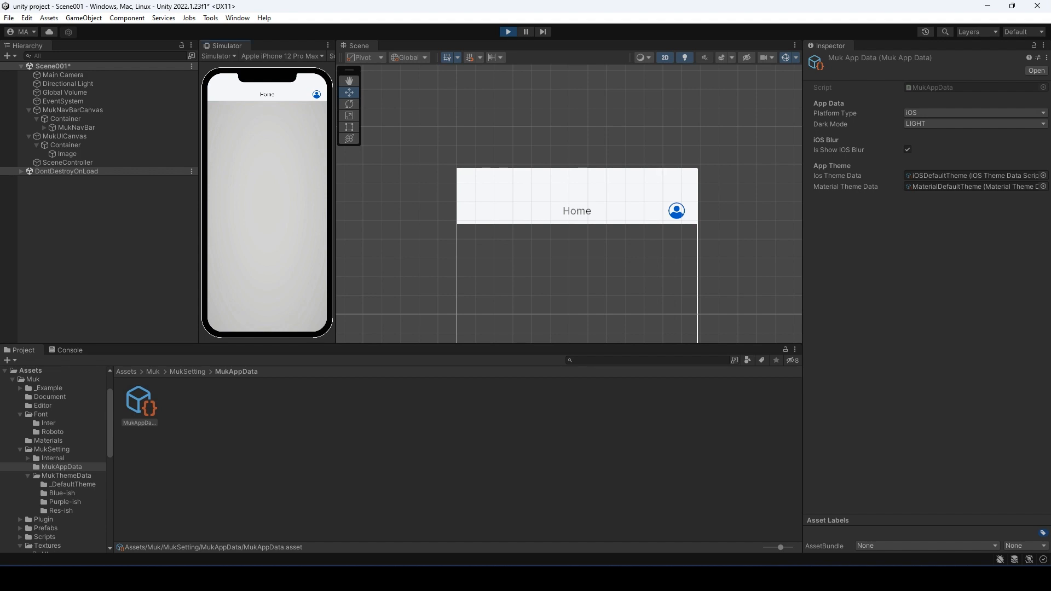
- Test Profile navigation in iOS style using swipe-back and the Home back button, then stop playing
click(316, 95)
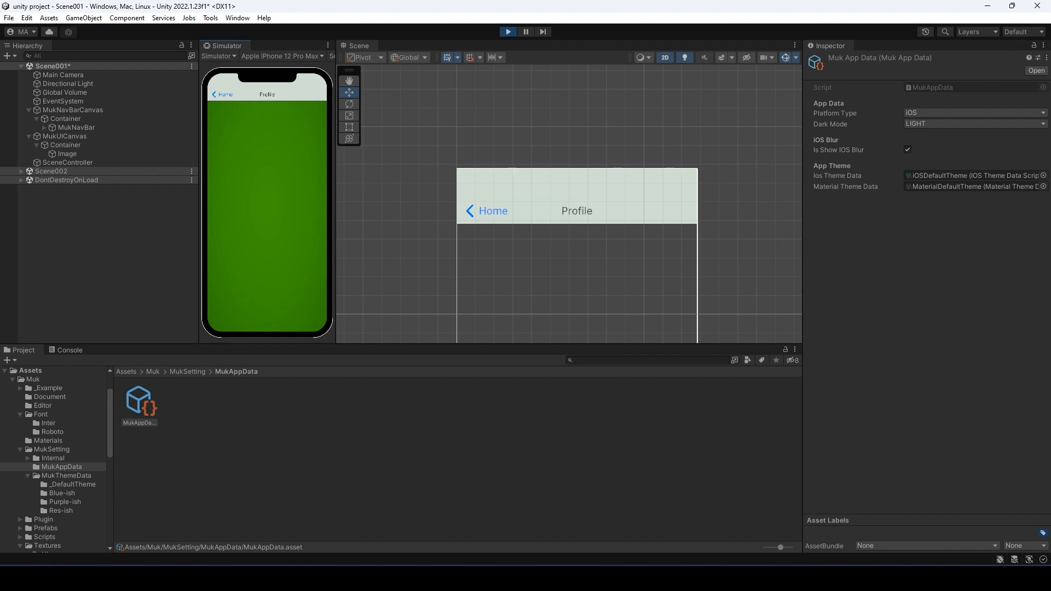
drag(209, 219, 283, 219)
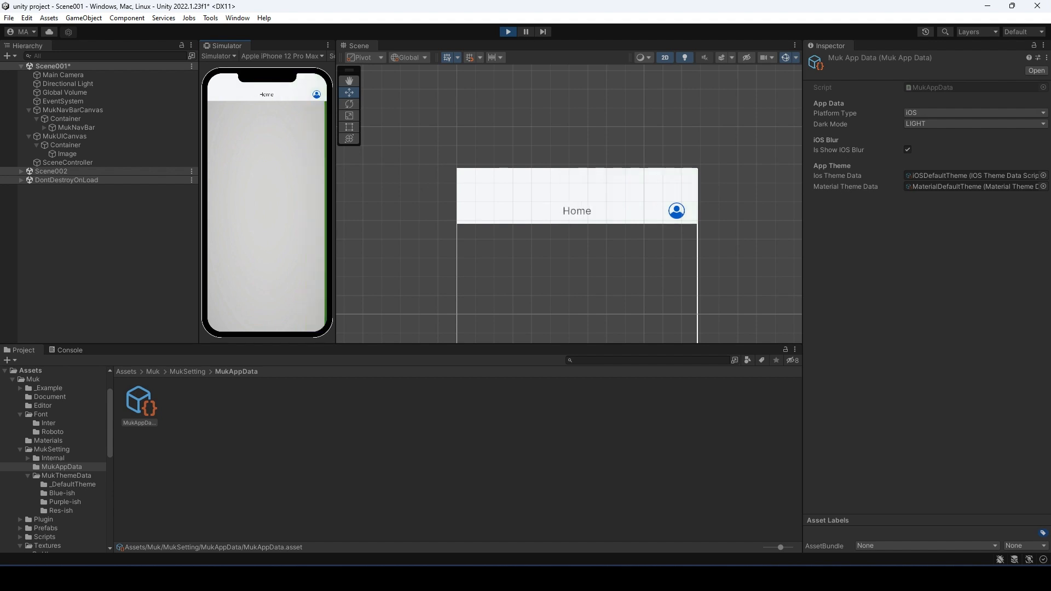
click(316, 94)
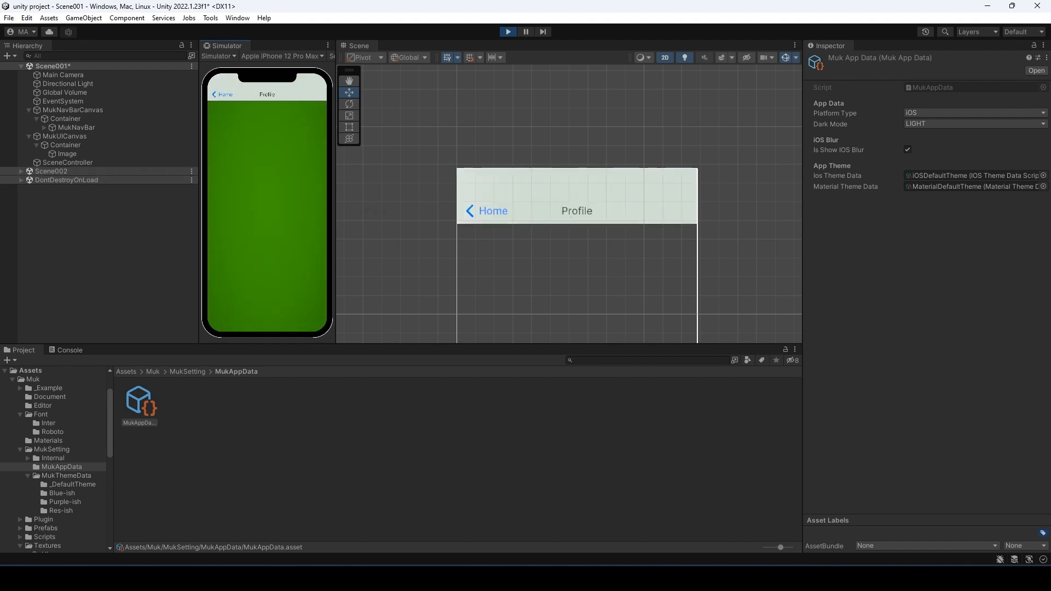
click(223, 94)
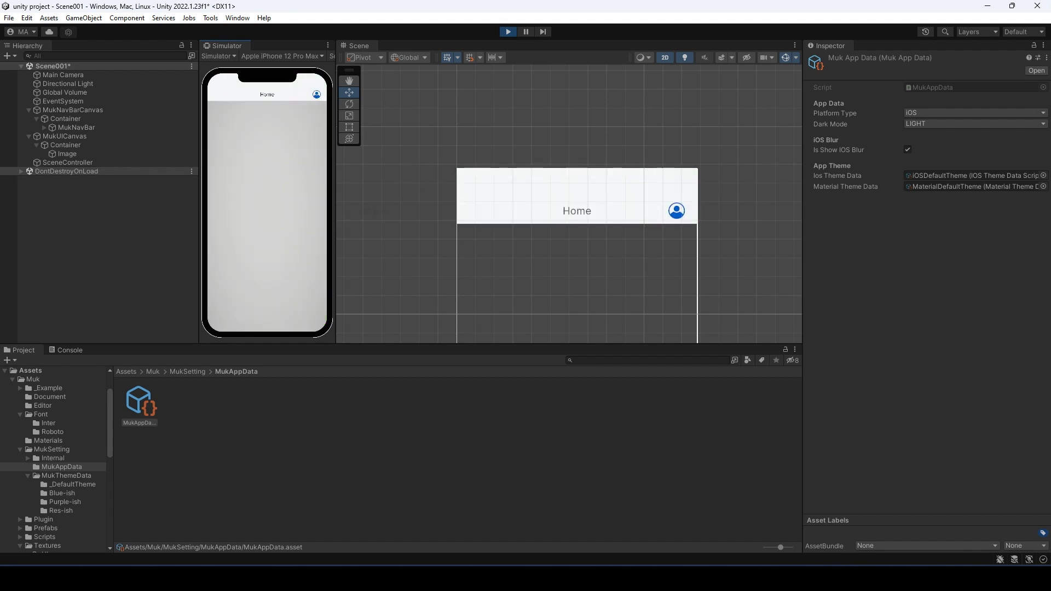
click(317, 95)
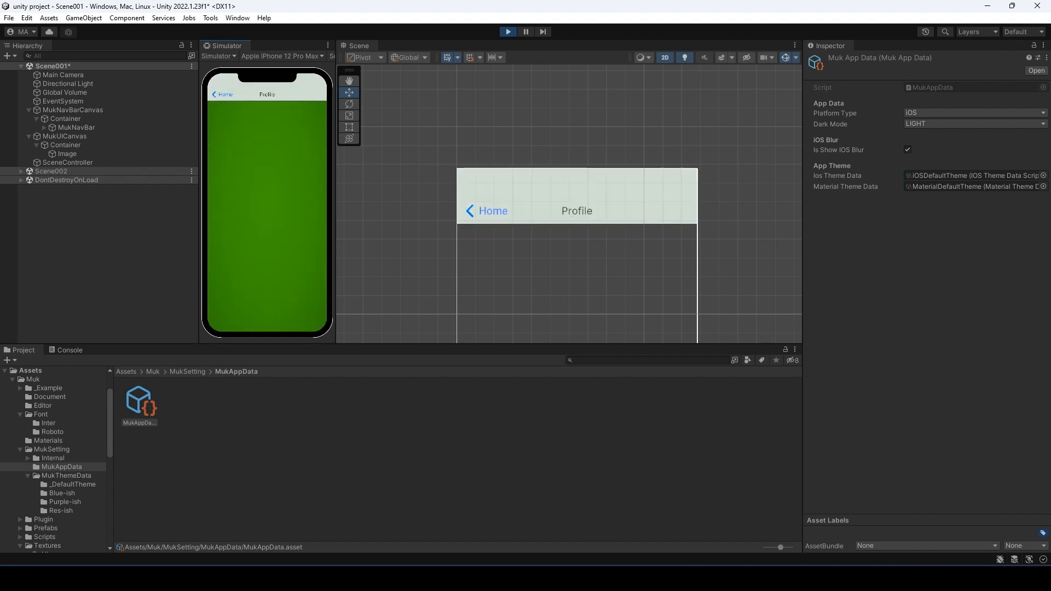
mouse_move(209, 219)
mouse_down()
mouse_move(267, 219)
mouse_move(226, 219)
mouse_up()
click(222, 94)
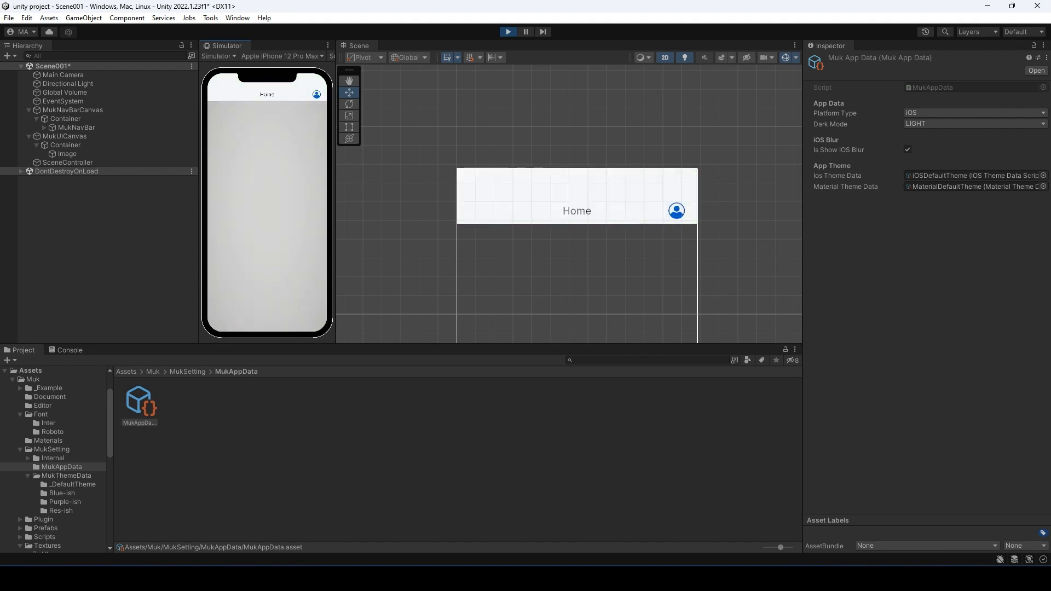
key(ctrl+p)
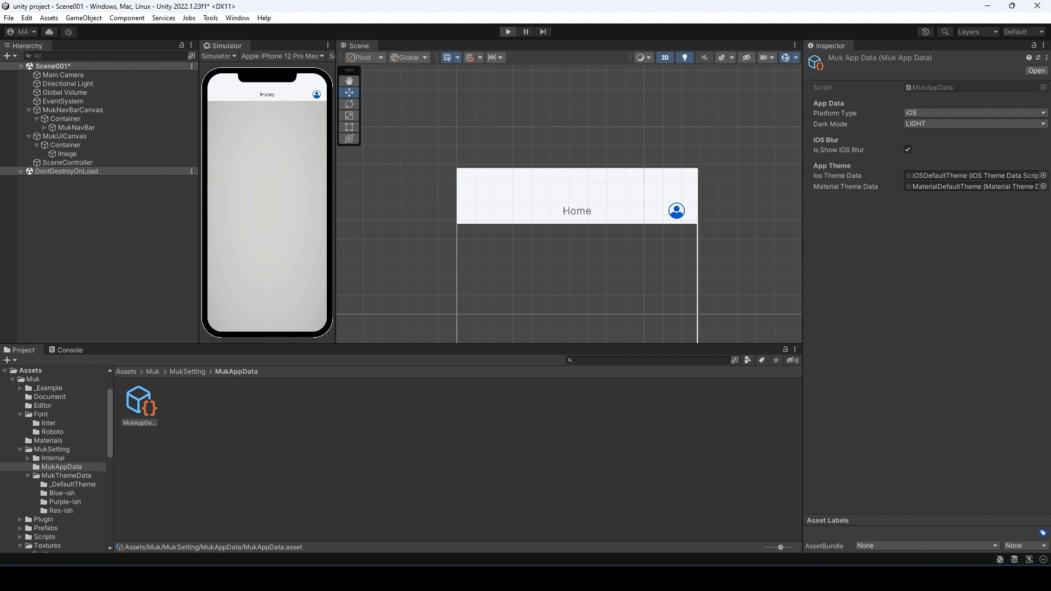
- Set MukAppData's Platform Type back to DEVICE
click(974, 113)
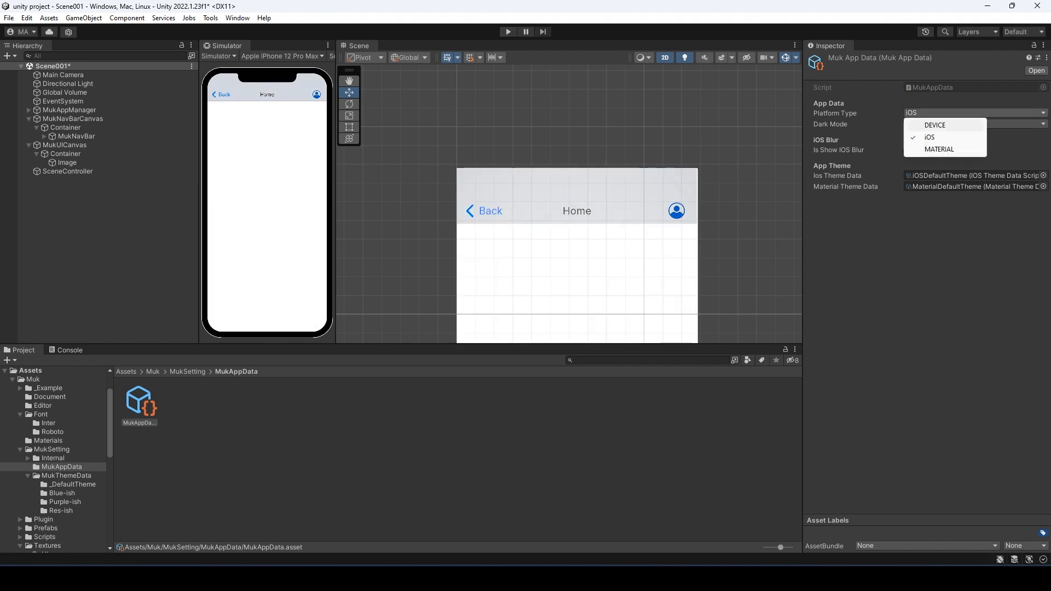
click(934, 122)
click(126, 372)
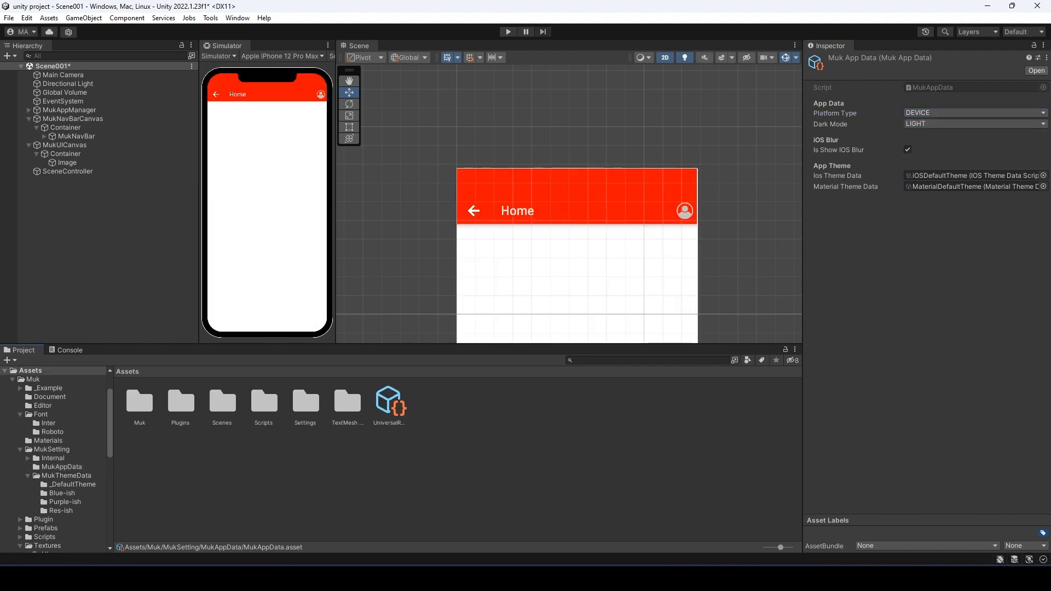